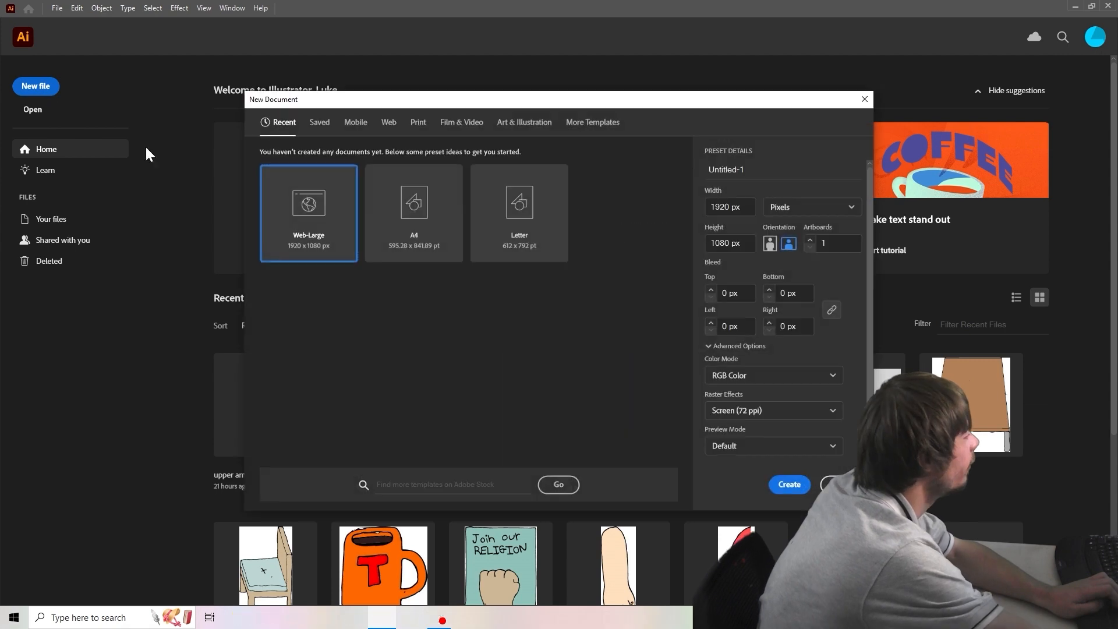
Create a 1920 x 1080 px RGB document and show its transparency grid
left_click(790, 490)
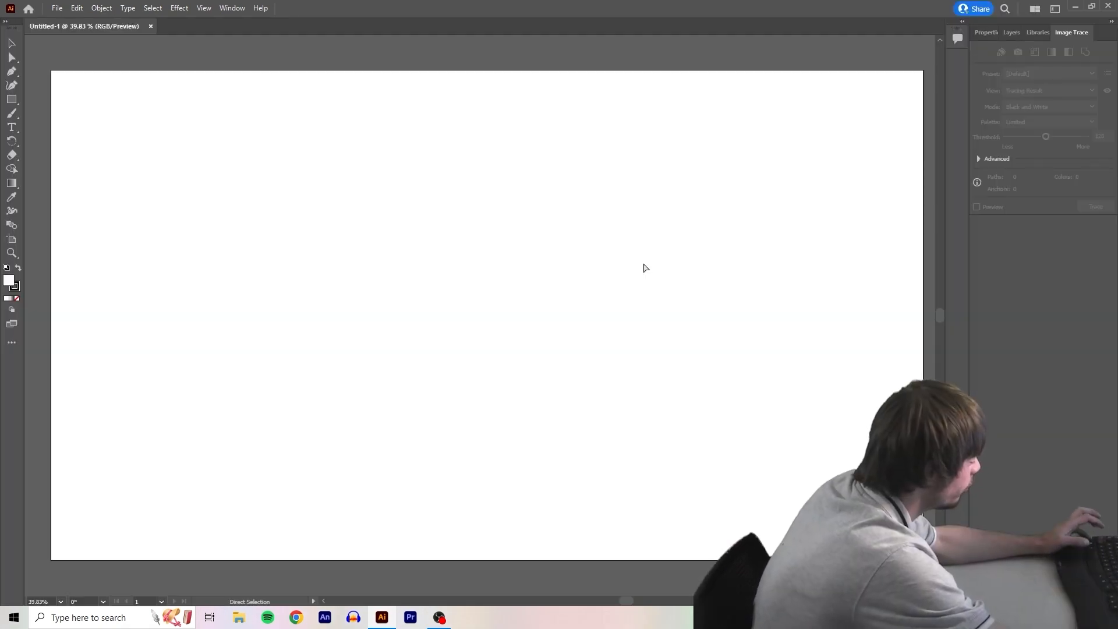
key("shift+ctrl+d")
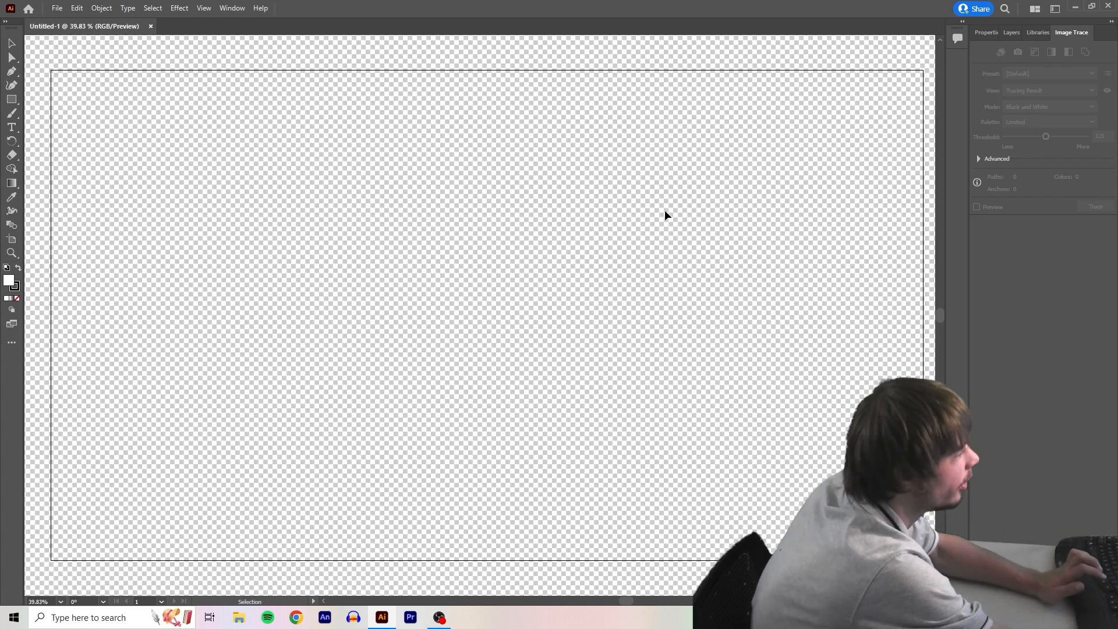
Open the scans scan_20231017181046.jpg through scan_20231017182047.jpg from the raw draw folder and show the transparency grid on the head scan
left_click(56, 8)
left_click(96, 49)
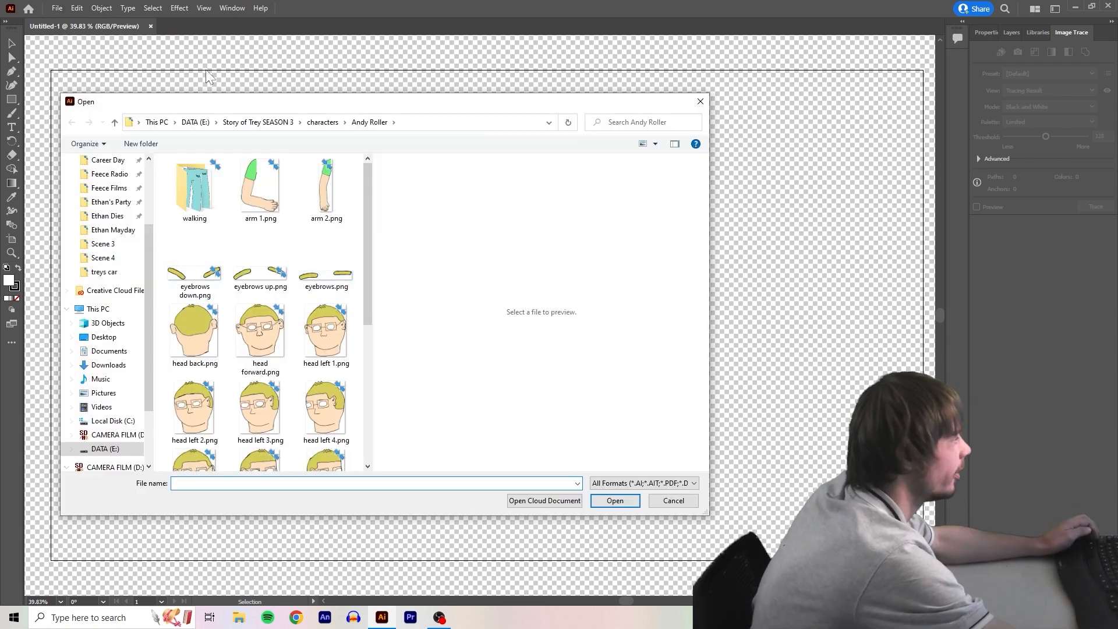
left_click(197, 122)
double_click(222, 240)
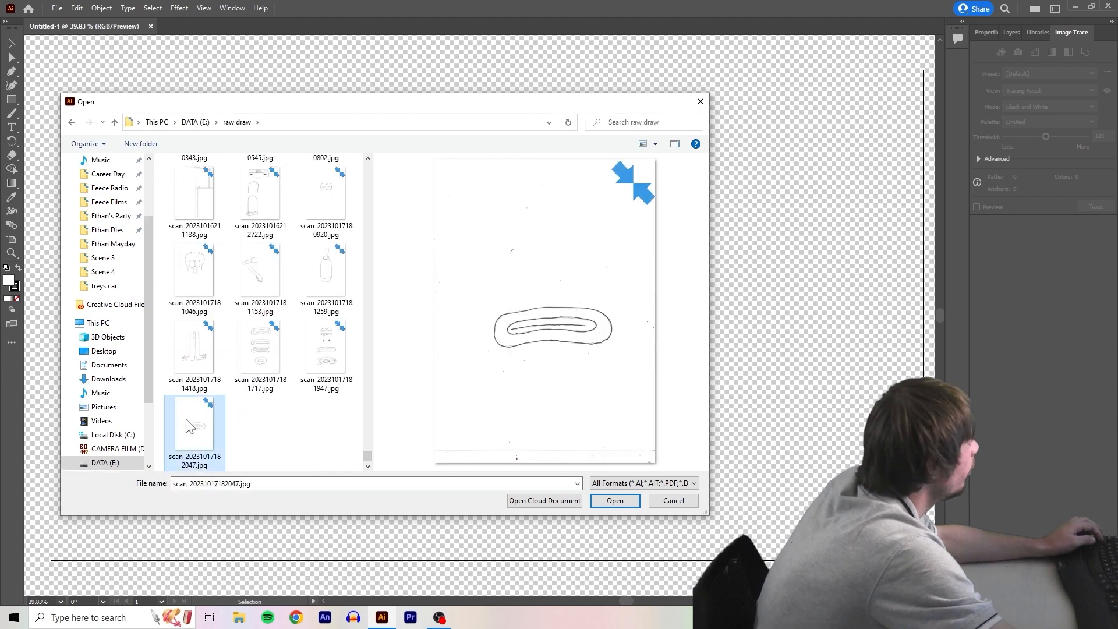
left_click(221, 240, "shift")
key("Return")
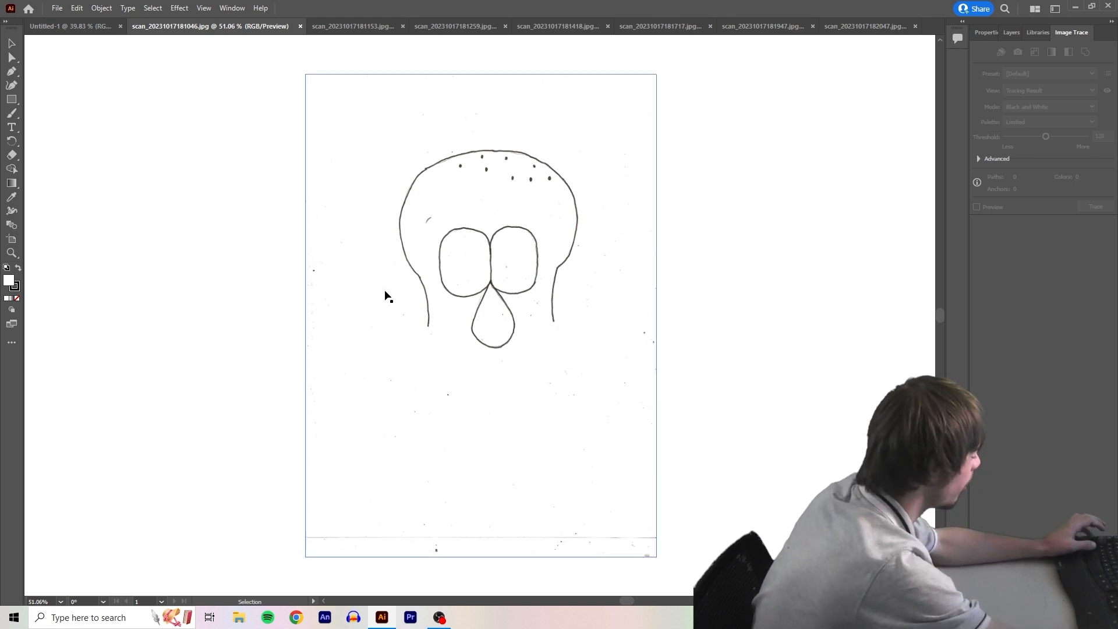
key("ctrl+shift+d")
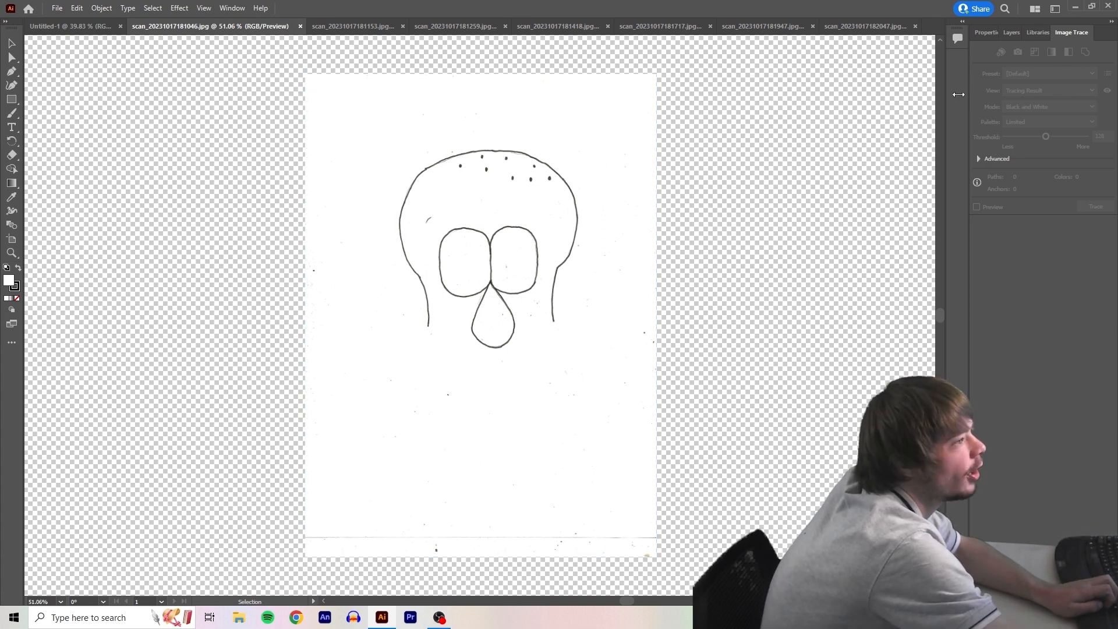
Image-trace the scanned head drawing with the Black and White Logo preset
left_click(236, 11)
left_click(1054, 51)
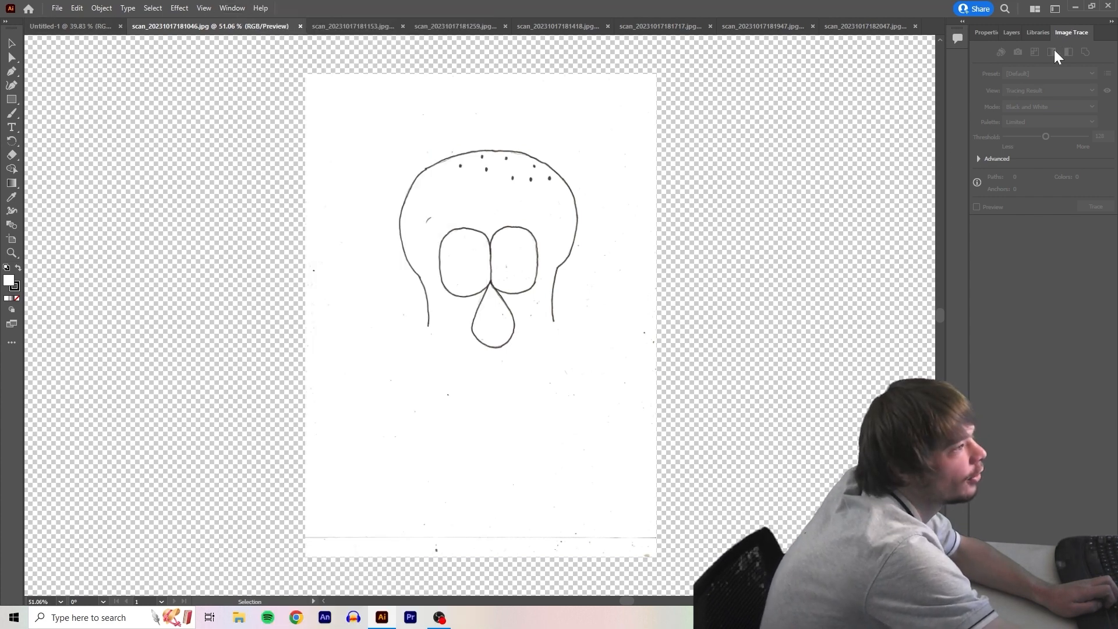
left_click(578, 196)
left_click(1039, 72)
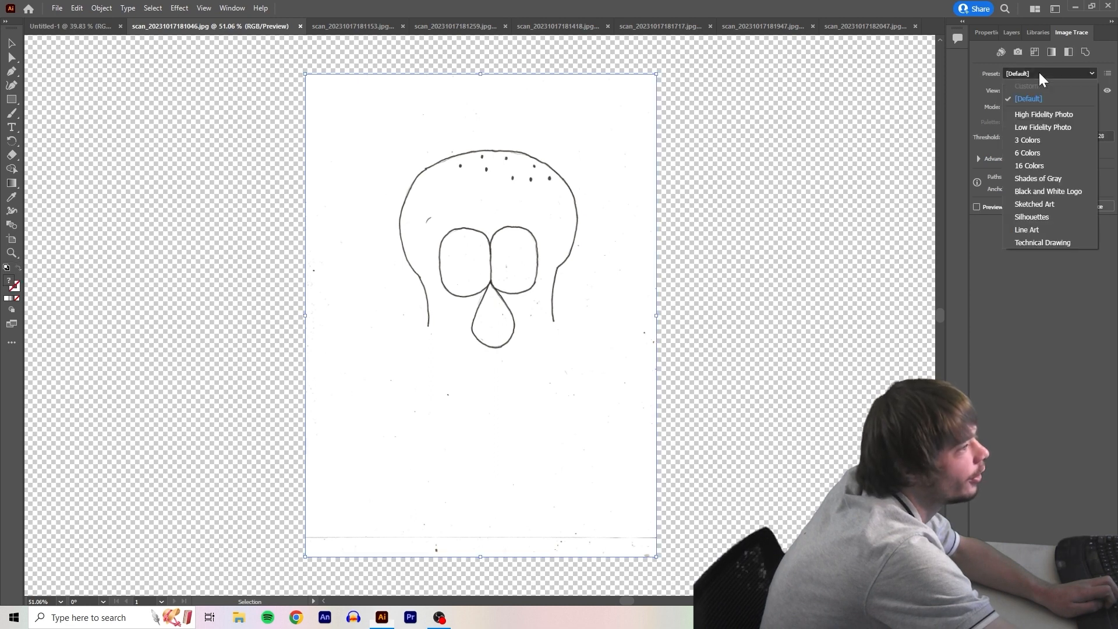
left_click(1057, 194)
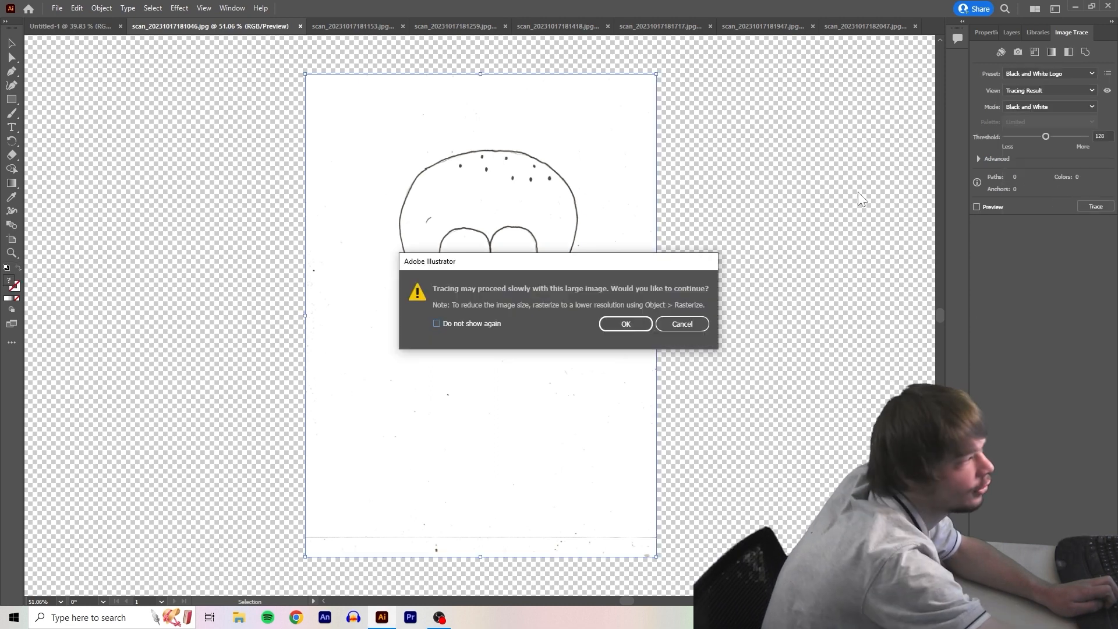
key("Return")
Expand the traced head into editable paths and deselect it
left_click(101, 8)
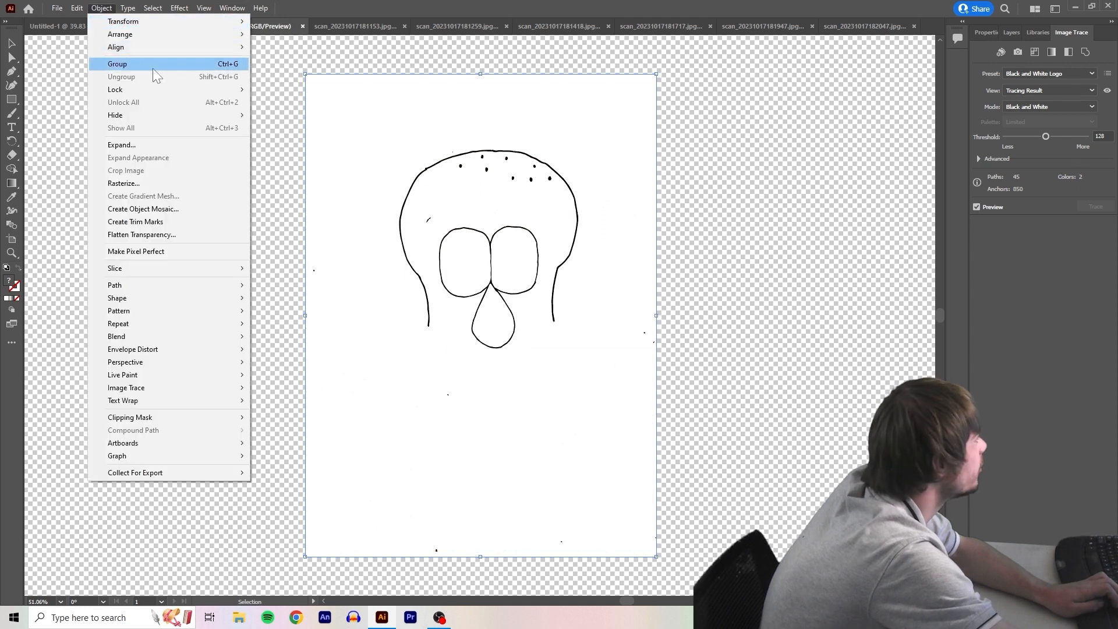
left_click(160, 145)
left_click(541, 374)
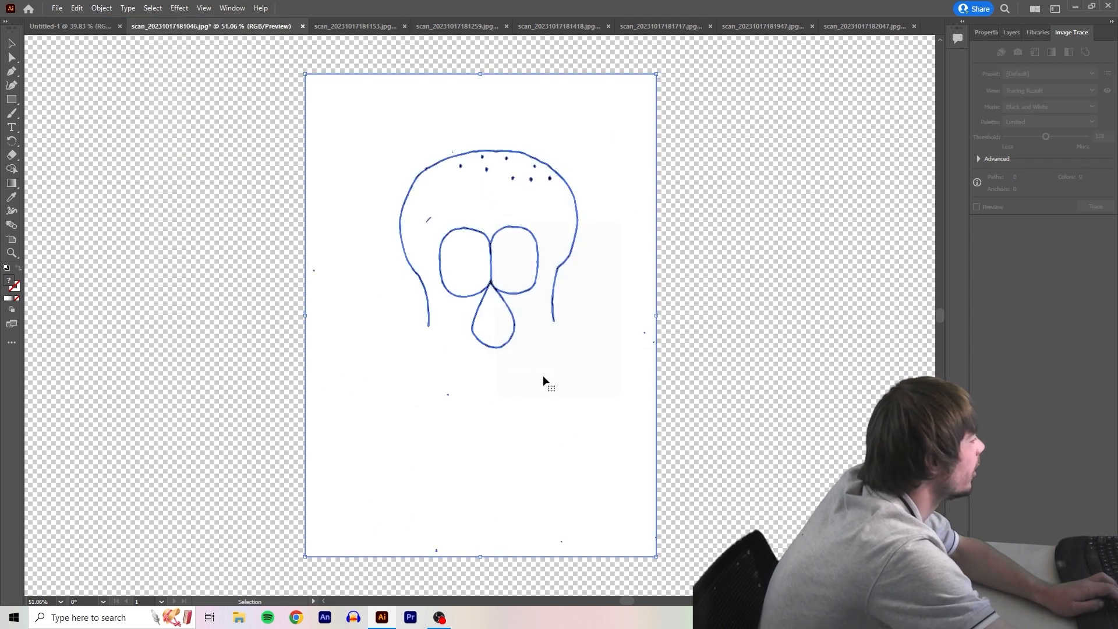
left_click(164, 183)
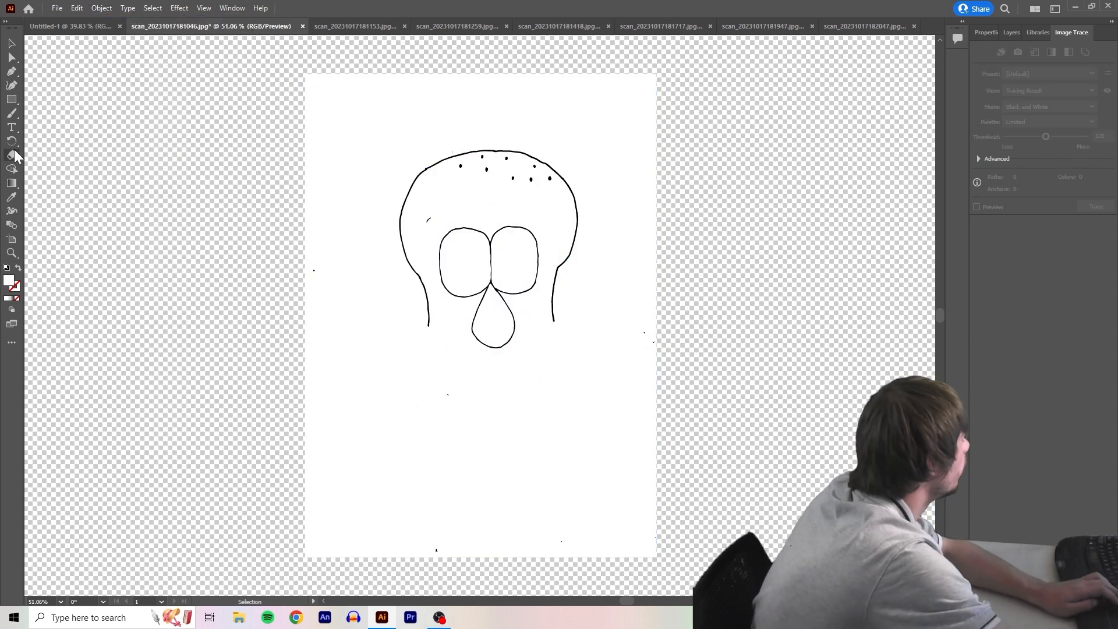
Erase a line from both jaw ends to the nose and delete the white background around the head
scroll(485, 330, "up", 3, "alt")
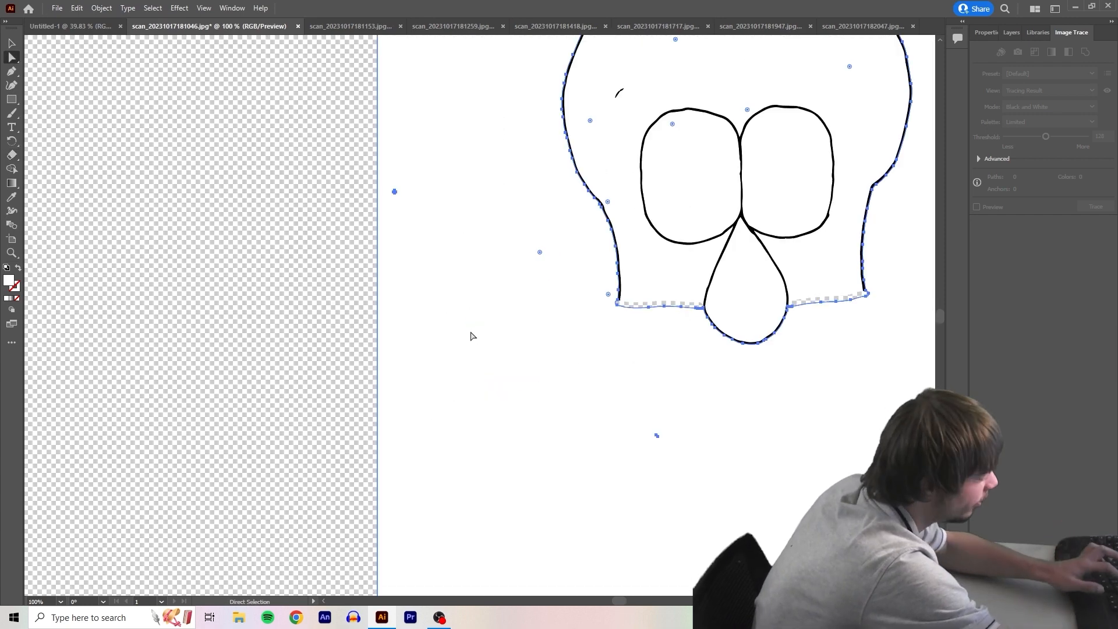
key("Delete")
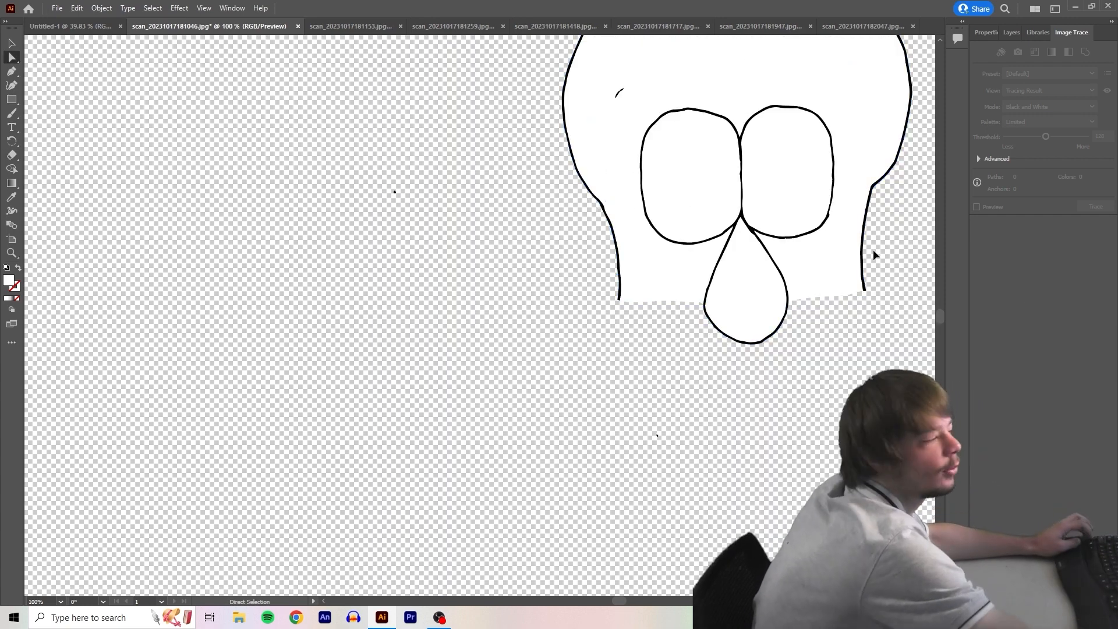
Fill the head's face area with the light green swatch from the Animation Colors library
scroll(873, 249, "right", 5)
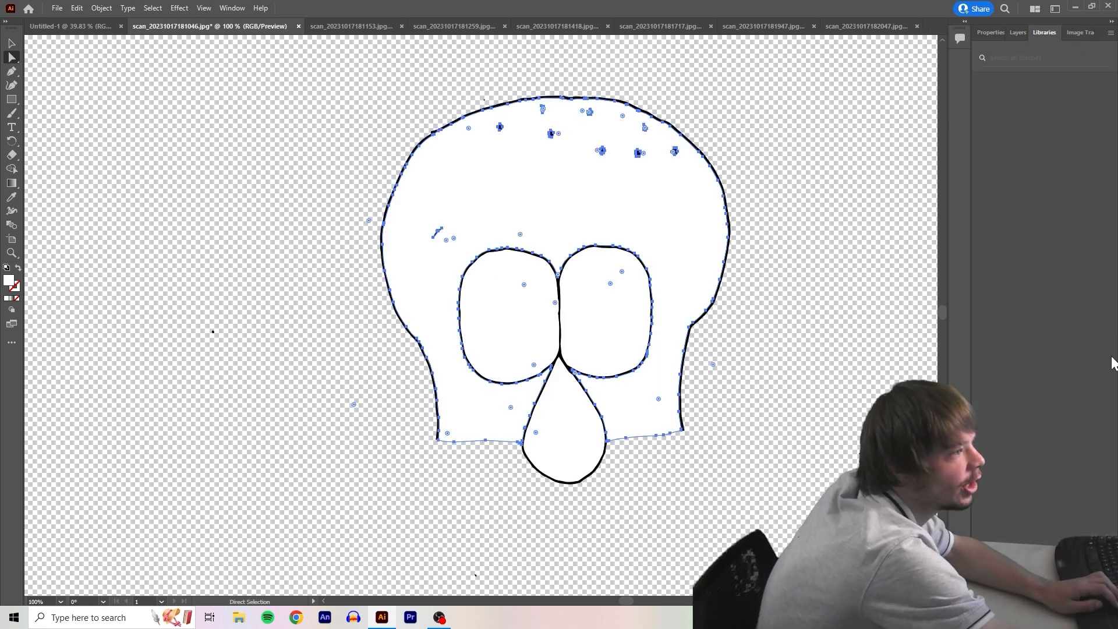
scroll(1060, 338, "down", 10)
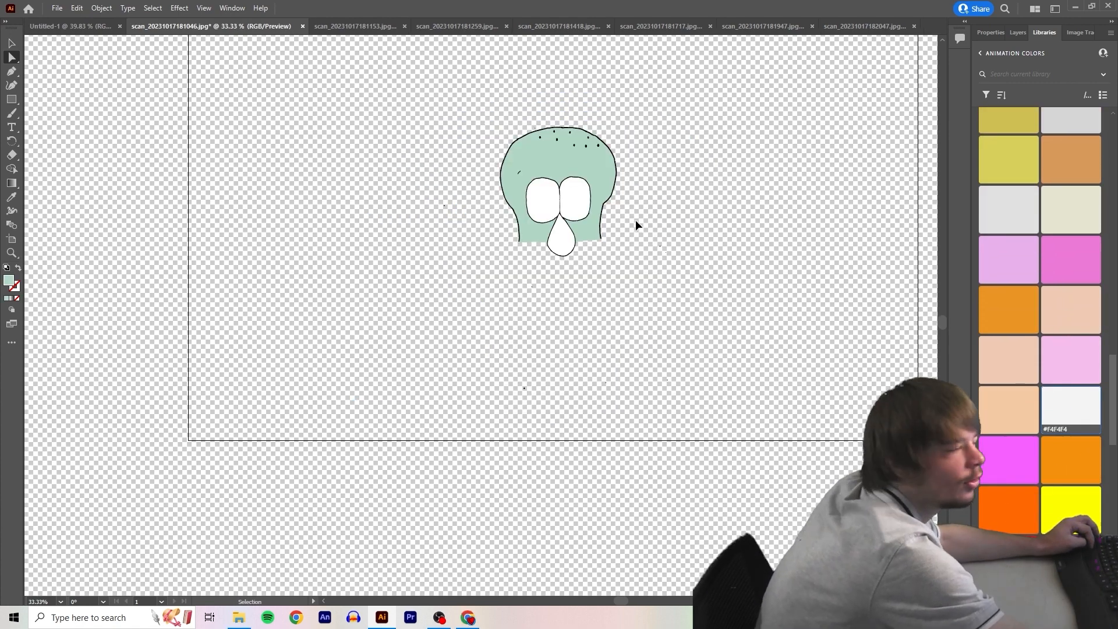
scroll(635, 220, "up", 4)
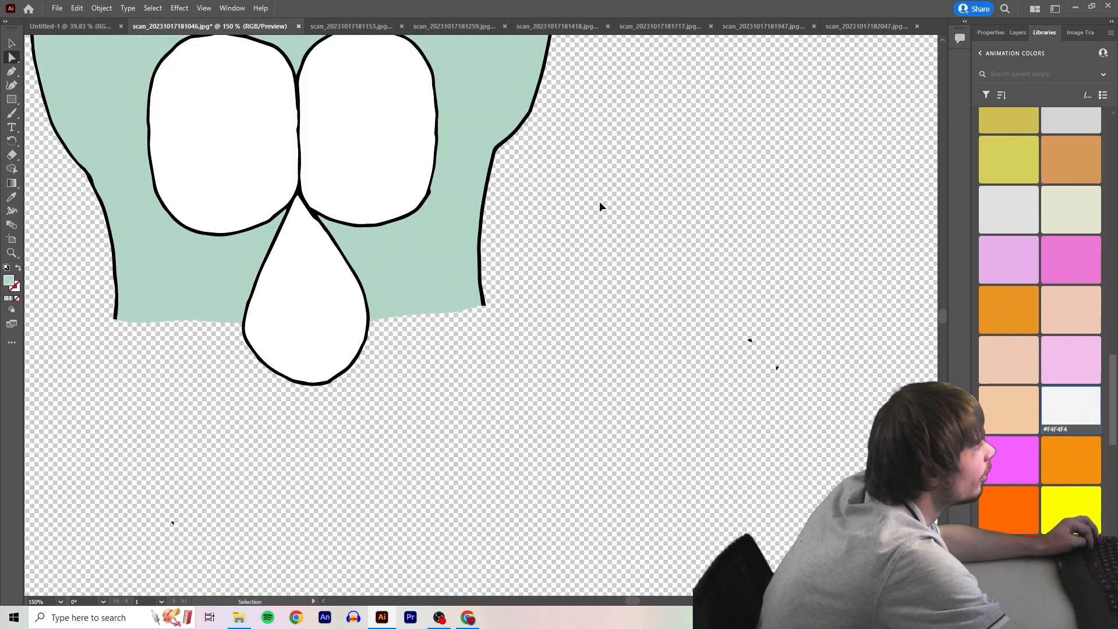
scroll(484, 196, "down", 2)
scroll(398, 154, "up", 1)
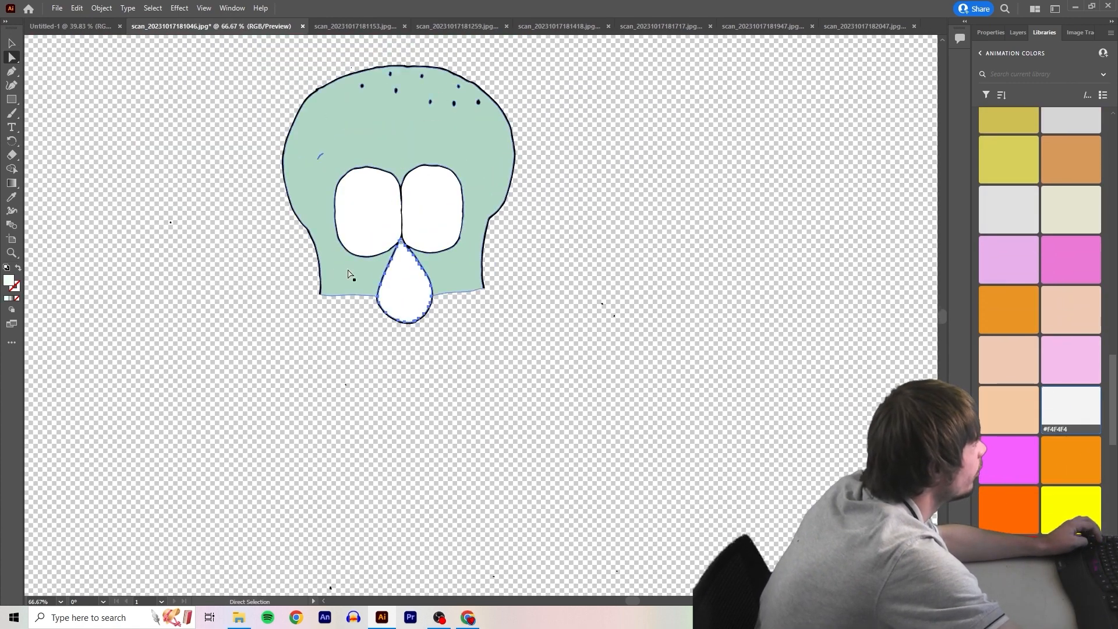
Fill the nose with the head's light green using the Eyedropper
left_click(13, 198)
left_click(313, 127)
key("a")
left_click(384, 278)
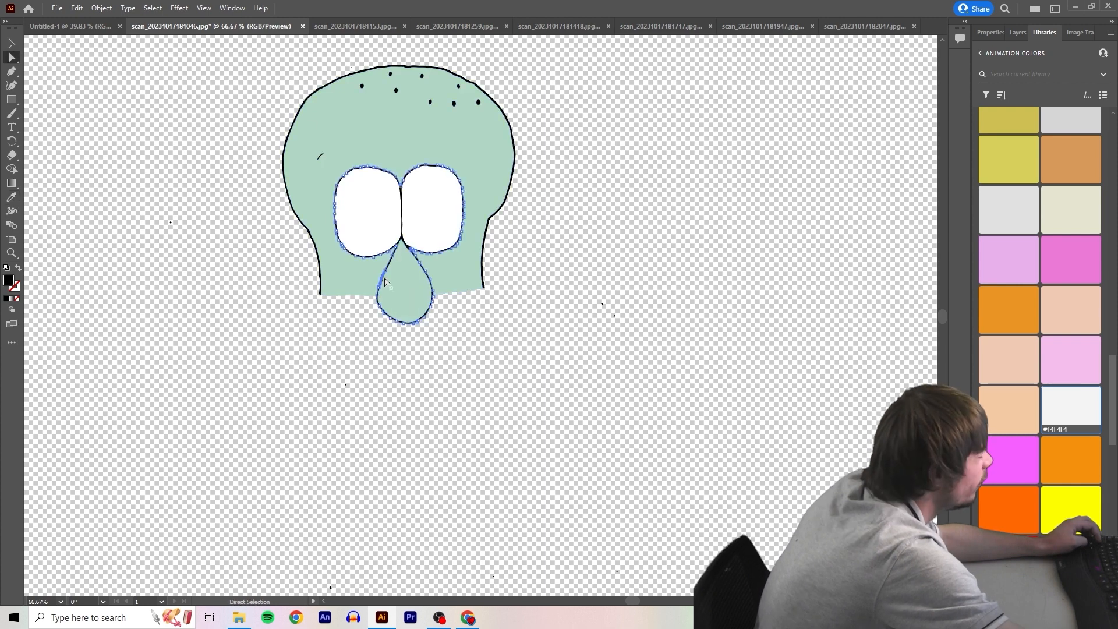
Recolour the head and nose with swatch #91C1B8 and paste the finished head into the Untitled-1 document
scroll(1011, 207, "up", 10)
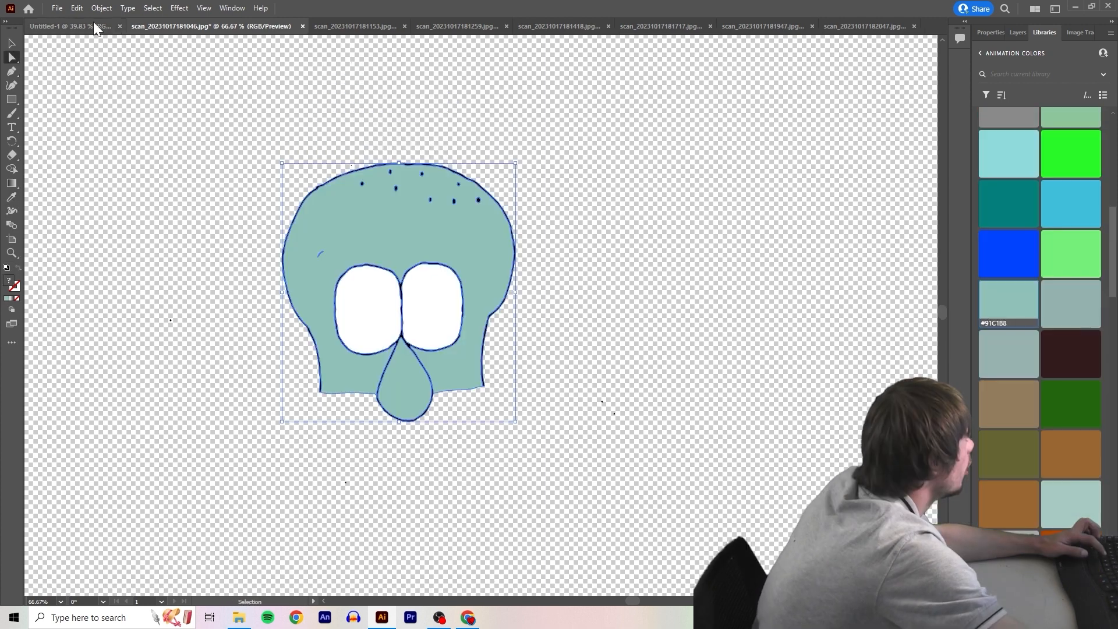
left_click(93, 22)
key("ctrl+v")
left_click(373, 180)
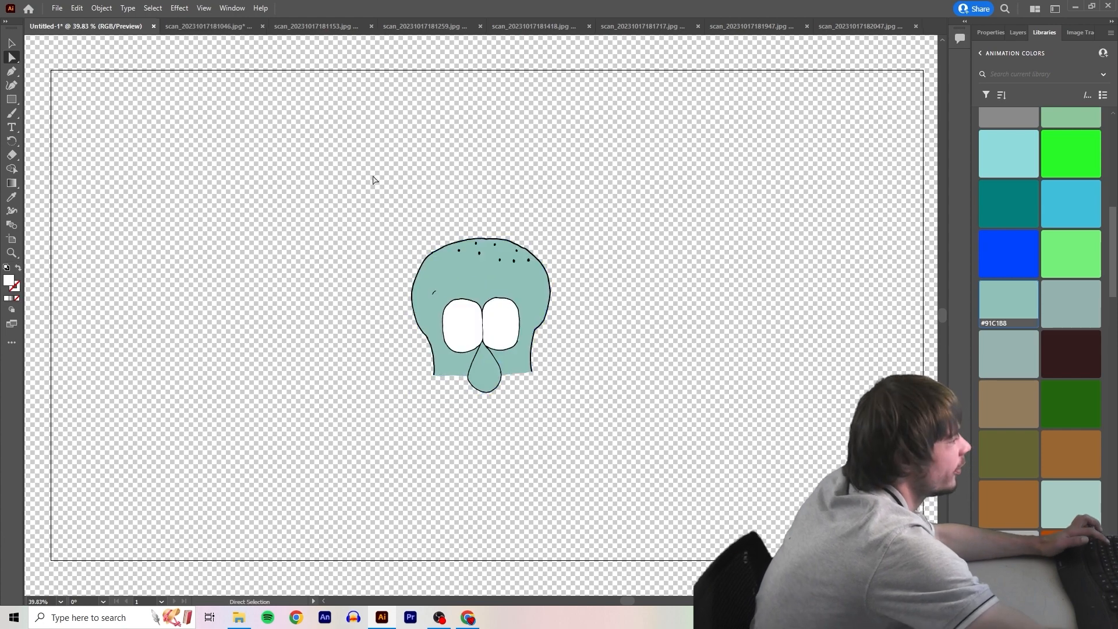
Start exporting the head to a new art folder inside a new "I animate squid" folder in Feece Films, with the file name head
left_click(57, 8)
mouse_move(114, 236)
left_click(270, 248)
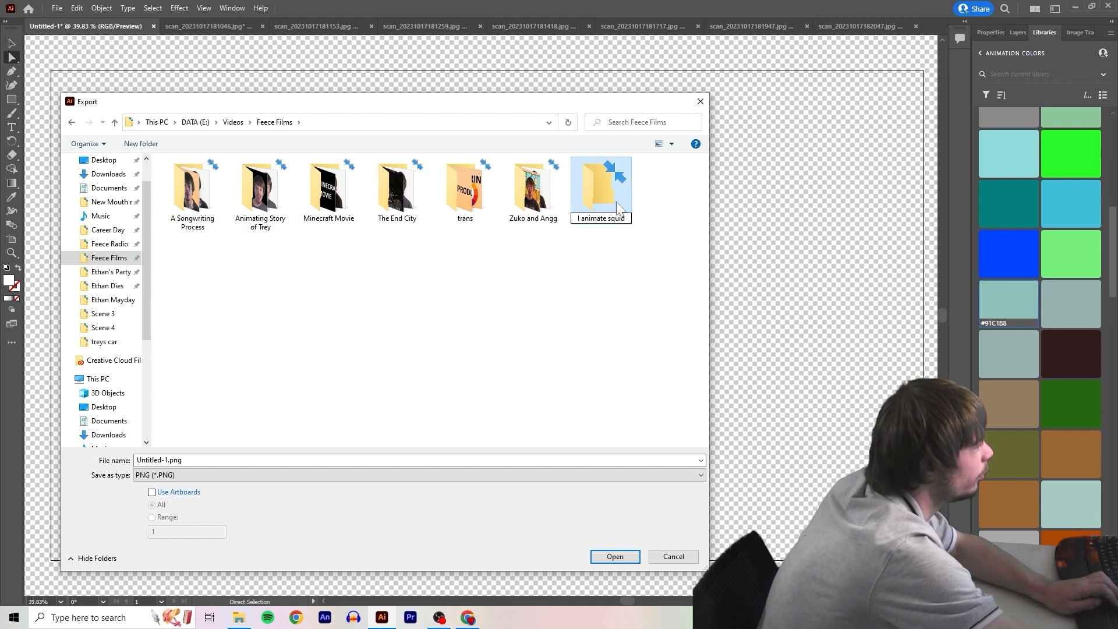
key("Return")
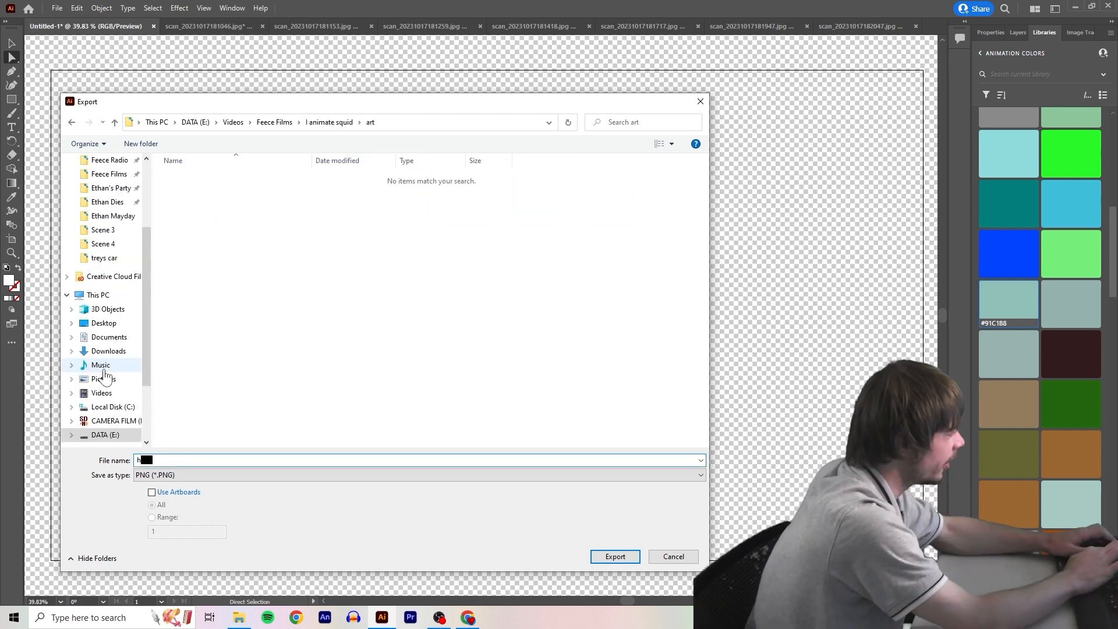
type("head")
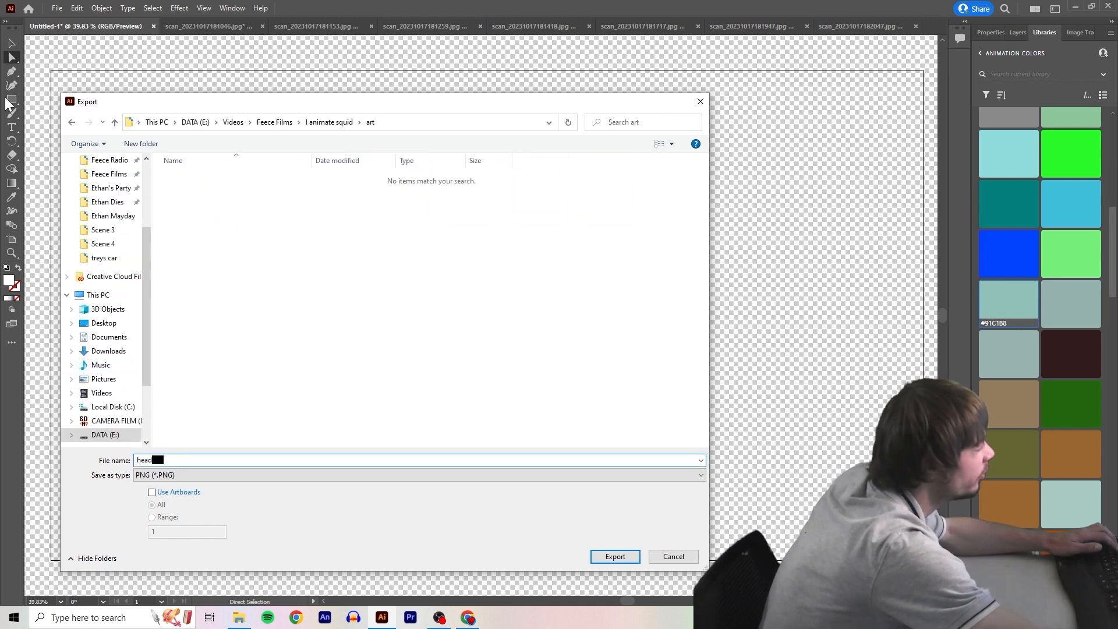
Export the head in PNG format at High (300 ppi) resolution with a transparent background
left_click(242, 475)
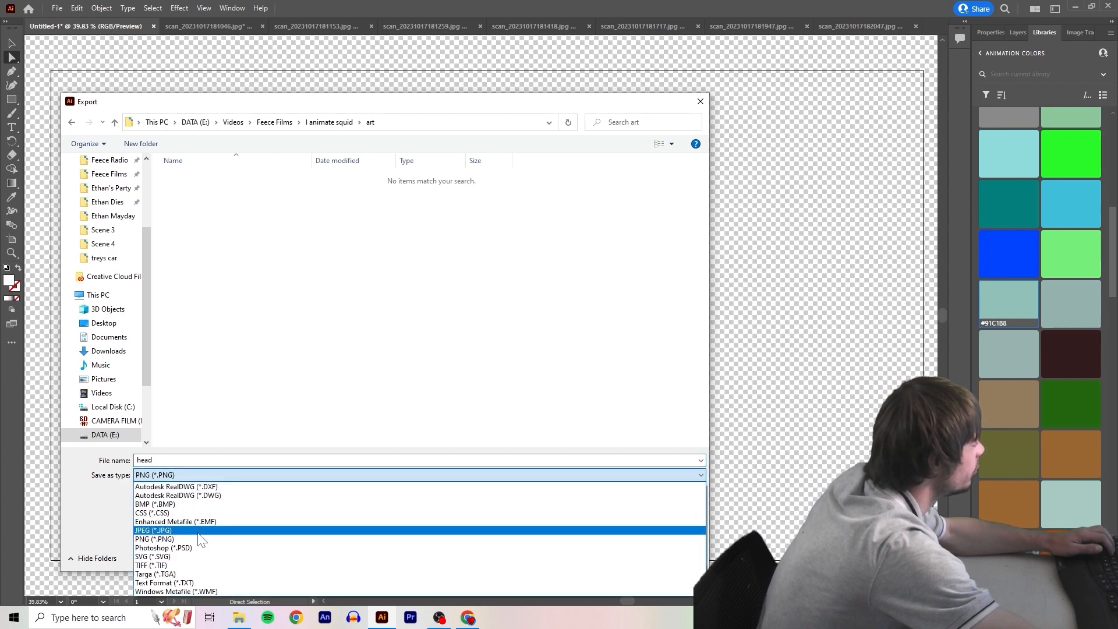
left_click(197, 529)
left_click(198, 476)
left_click(180, 539)
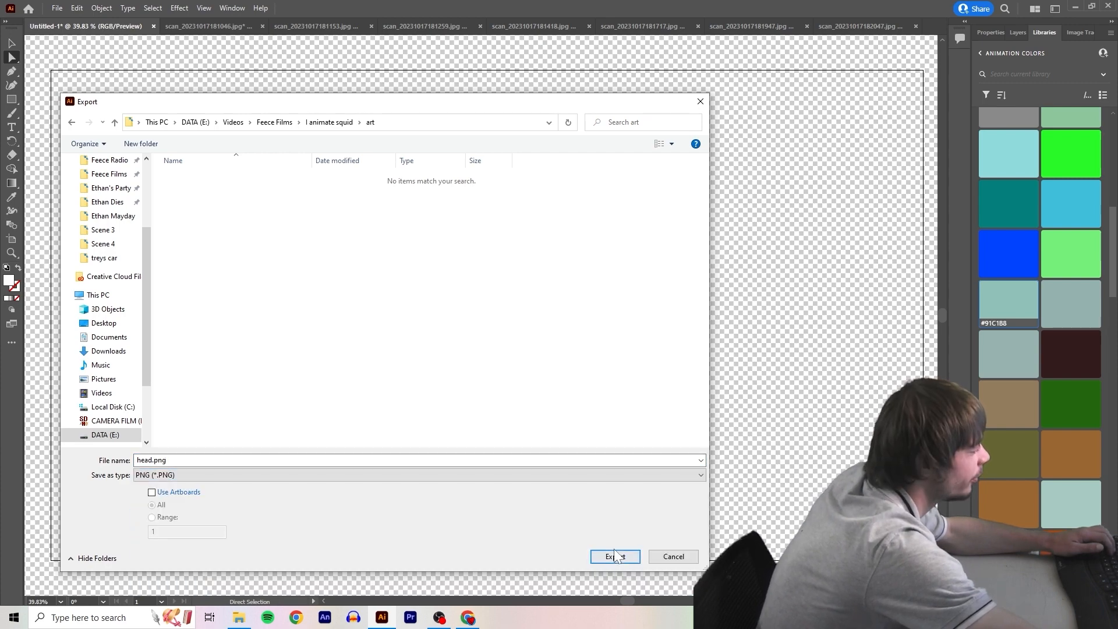
left_click(608, 554)
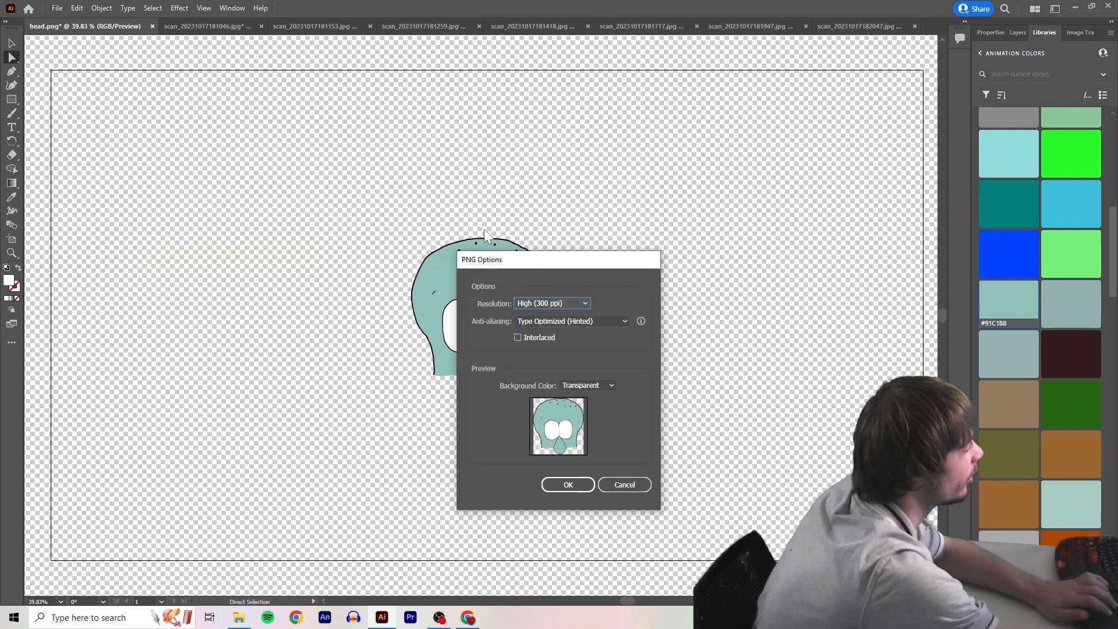
left_click(572, 486)
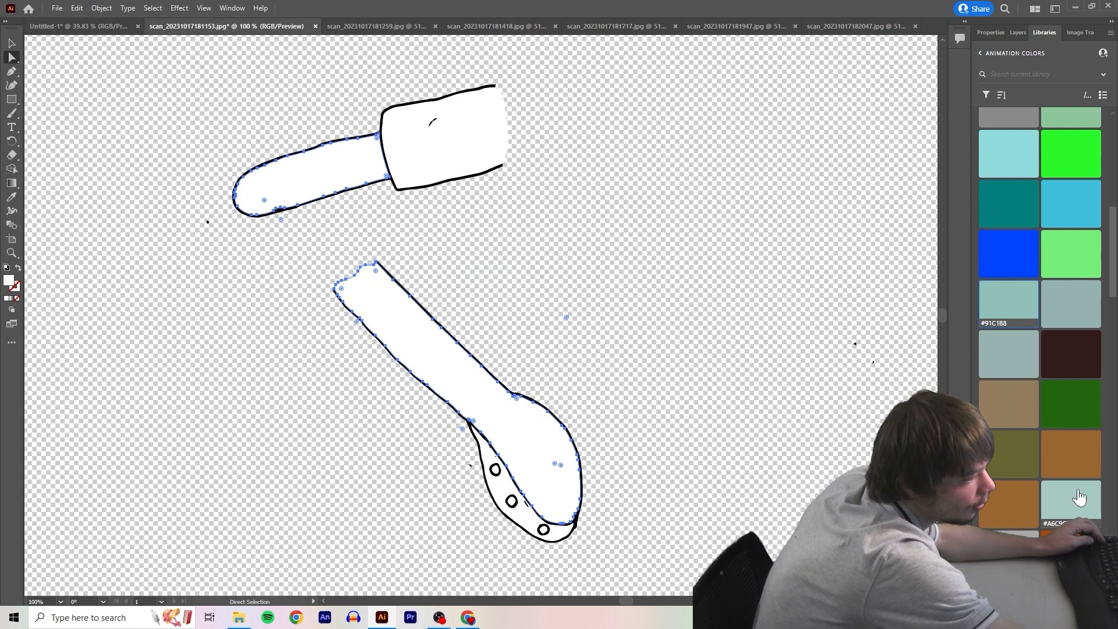
Fill the two arm pieces of the traced arm scan with swatch #91C1B8 and deselect them
left_click(996, 302)
left_click(730, 223)
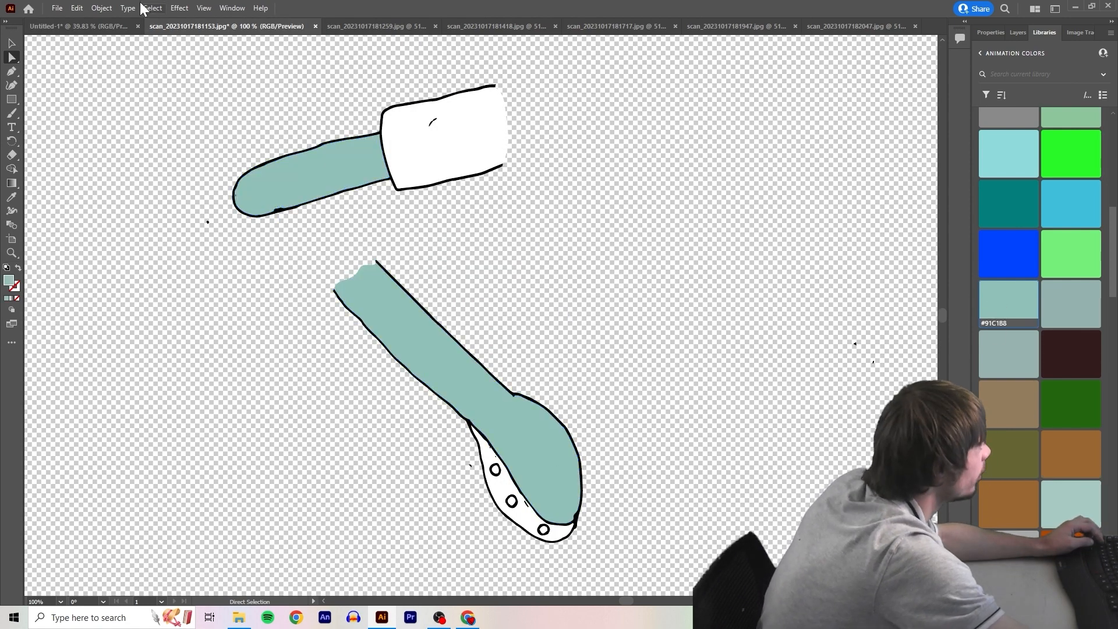
Try a dusty pink fill on the suckered underside of the lower arm, and undo it
left_click(496, 489)
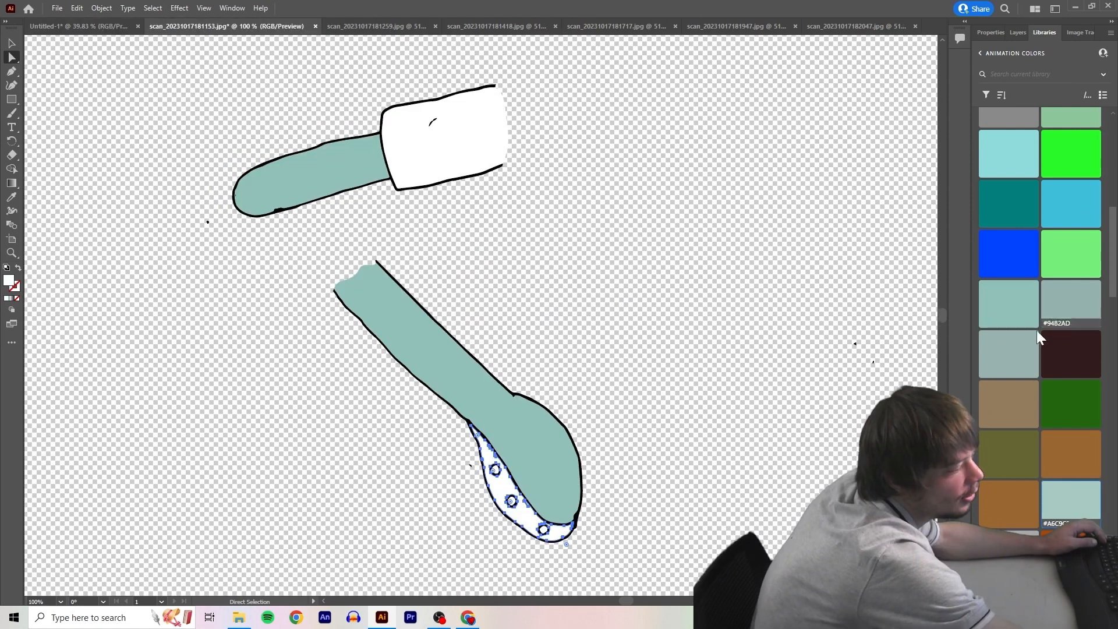
scroll(1032, 355, "down", 4)
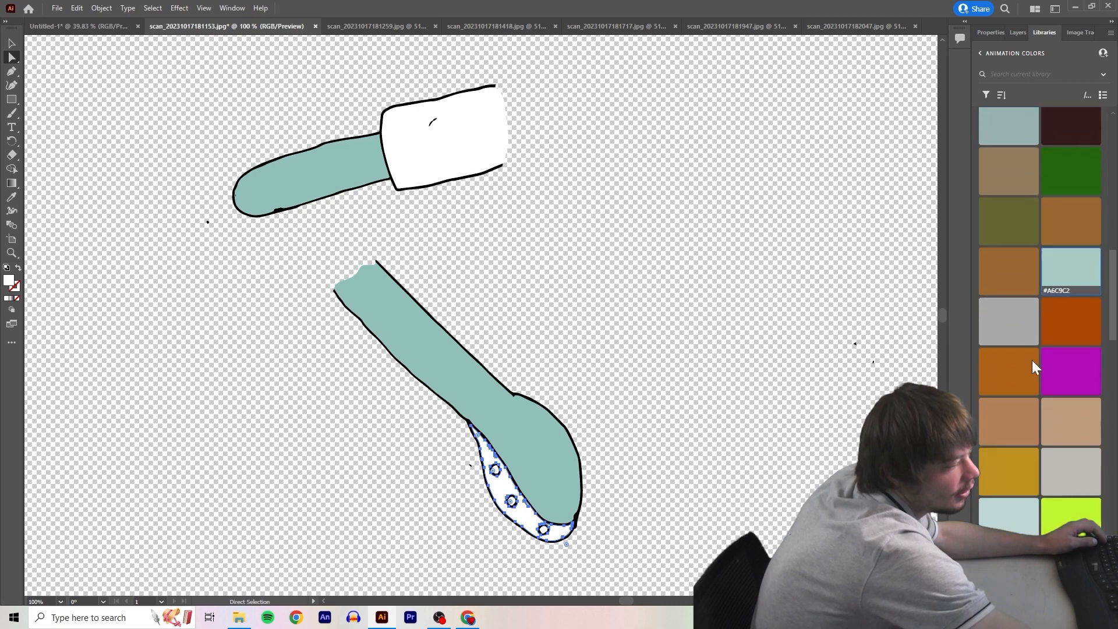
scroll(1032, 359, "up", 5)
scroll(1012, 366, "down", 8)
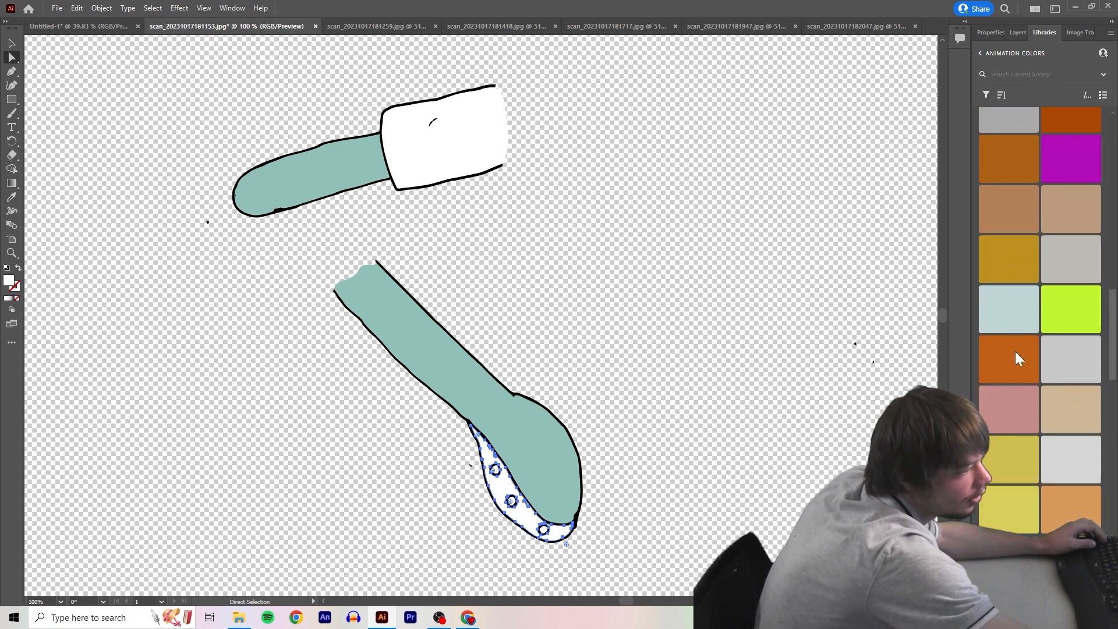
left_click(1006, 405)
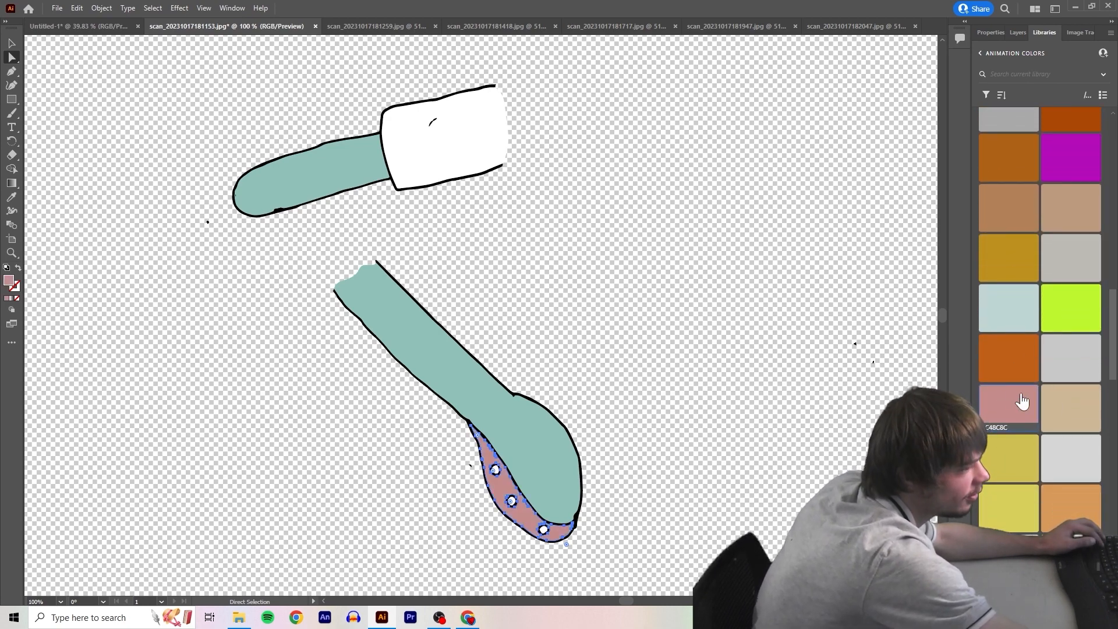
key("ctrl+z")
Try a light pink fill from the colour library on the suckered underside of the lower arm
scroll(1020, 416, "up", 9)
scroll(1028, 412, "down", 7)
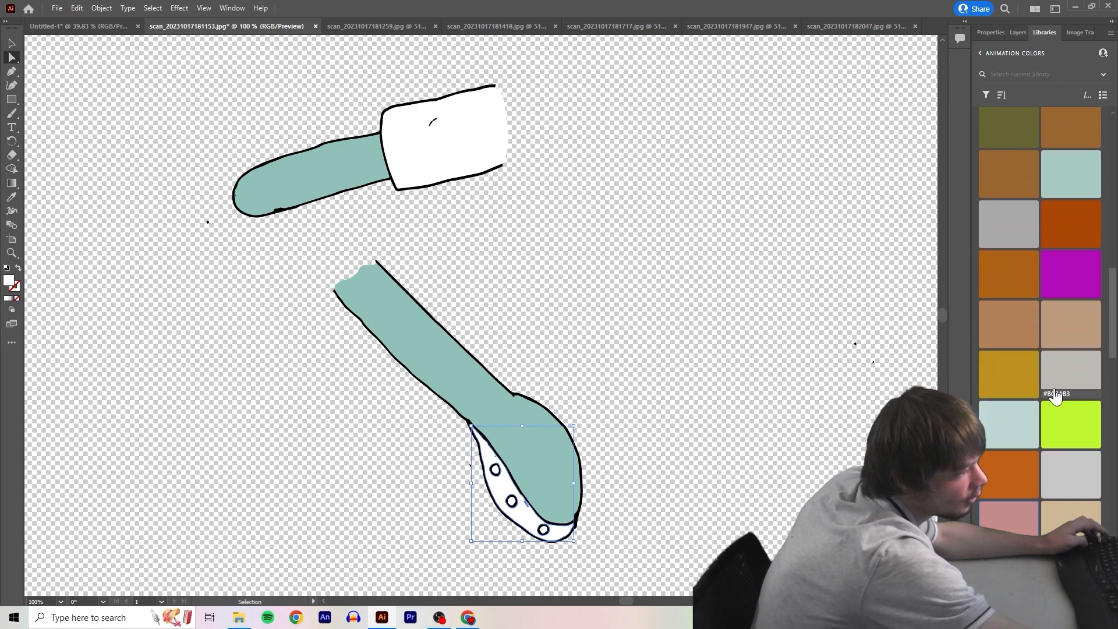
scroll(1026, 349, "down", 3)
scroll(1023, 235, "up", 3)
scroll(1026, 232, "down", 5)
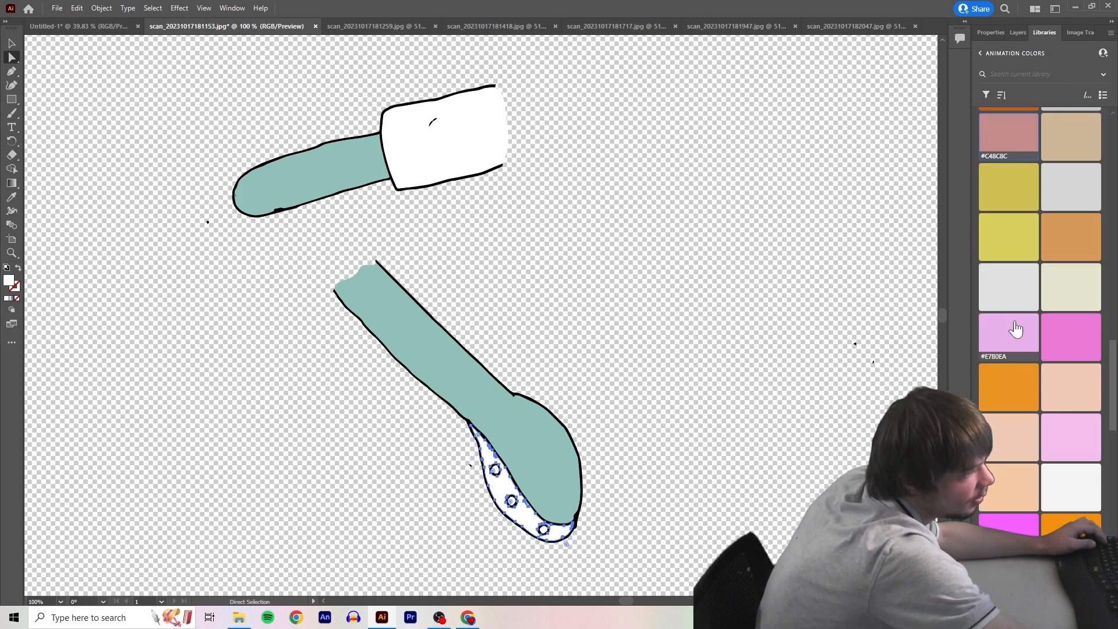
left_click(1007, 335)
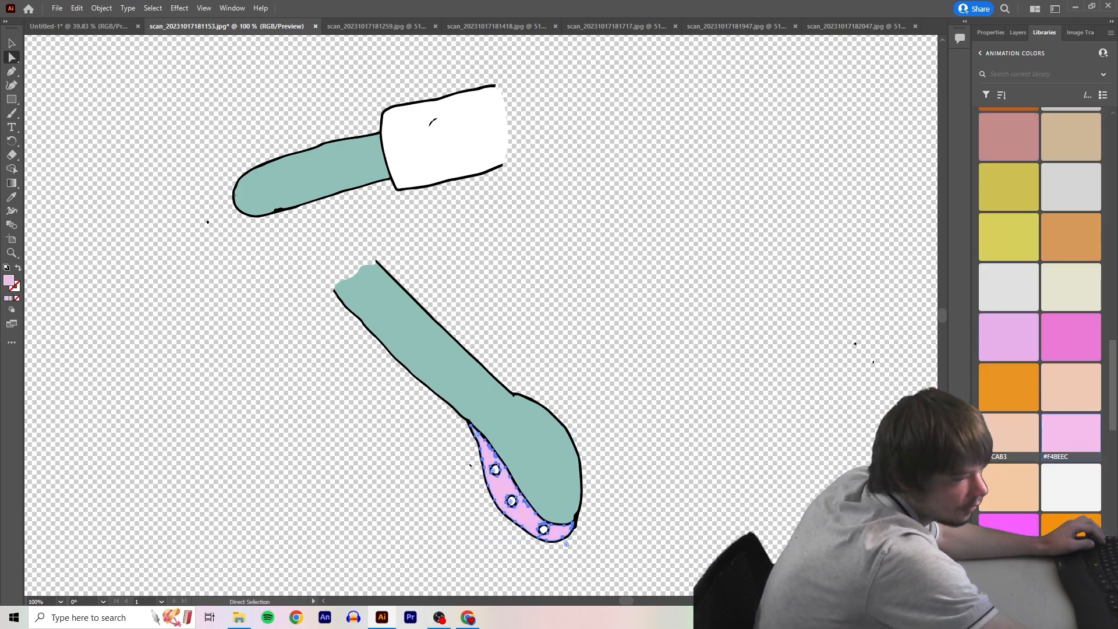
Fill the suckered underside of the lower arm with teal swatch #3BC4B7 and deselect it
scroll(1068, 437, "up", 5)
left_click(1070, 199)
left_click(629, 463)
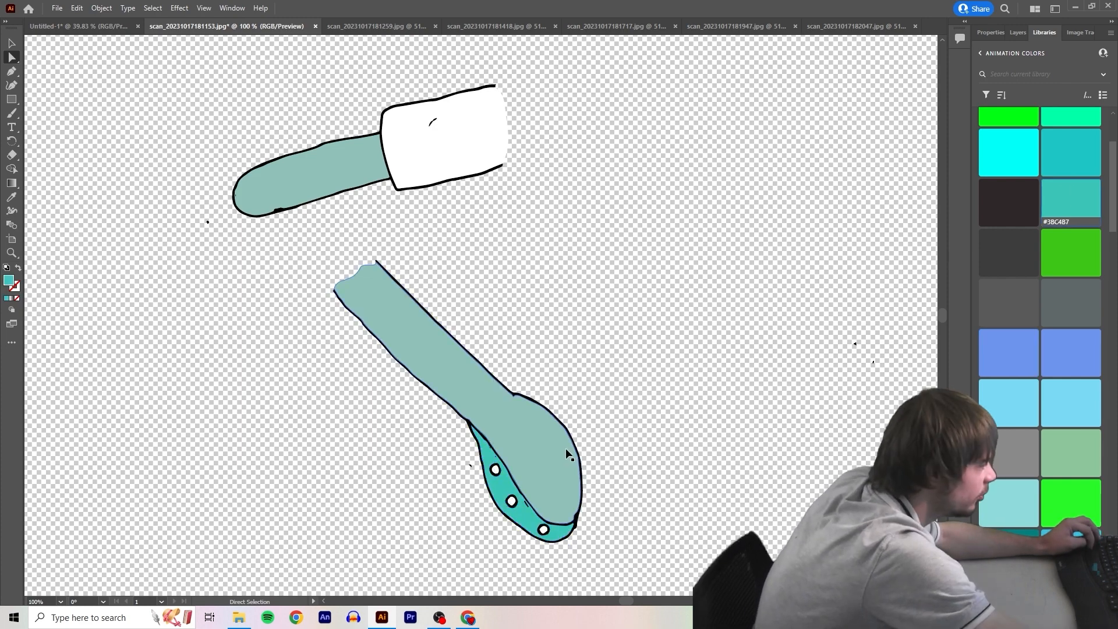
Recolour the suckered underside of the lower arm with the light pink library swatch, keeping the sucker circles white
scroll(571, 468, "up", 2)
scroll(568, 484, "down", 2)
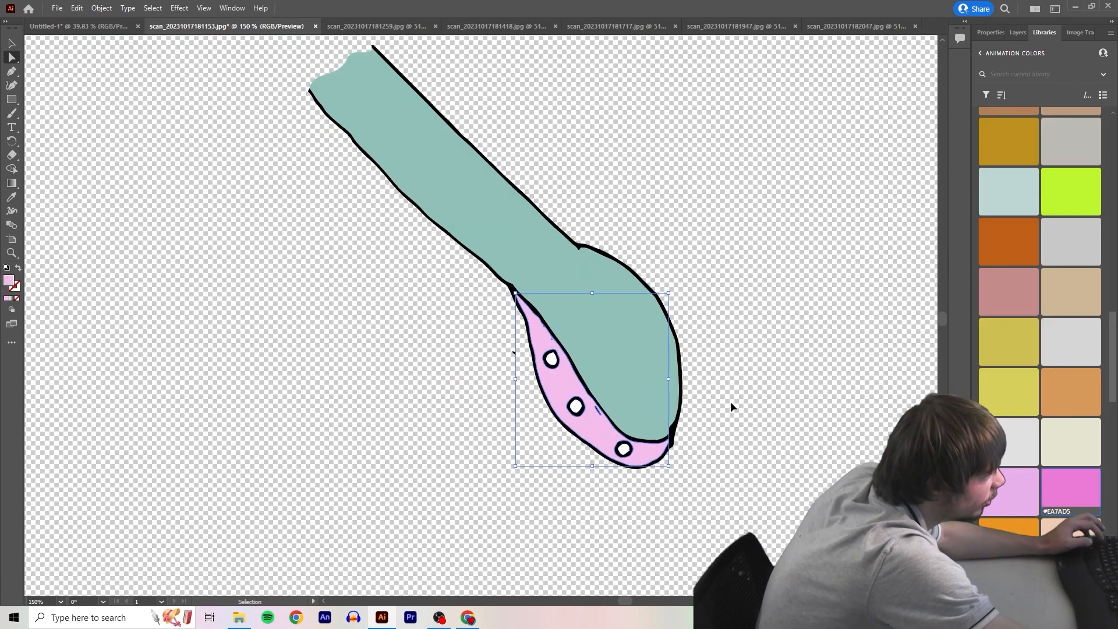
key("a")
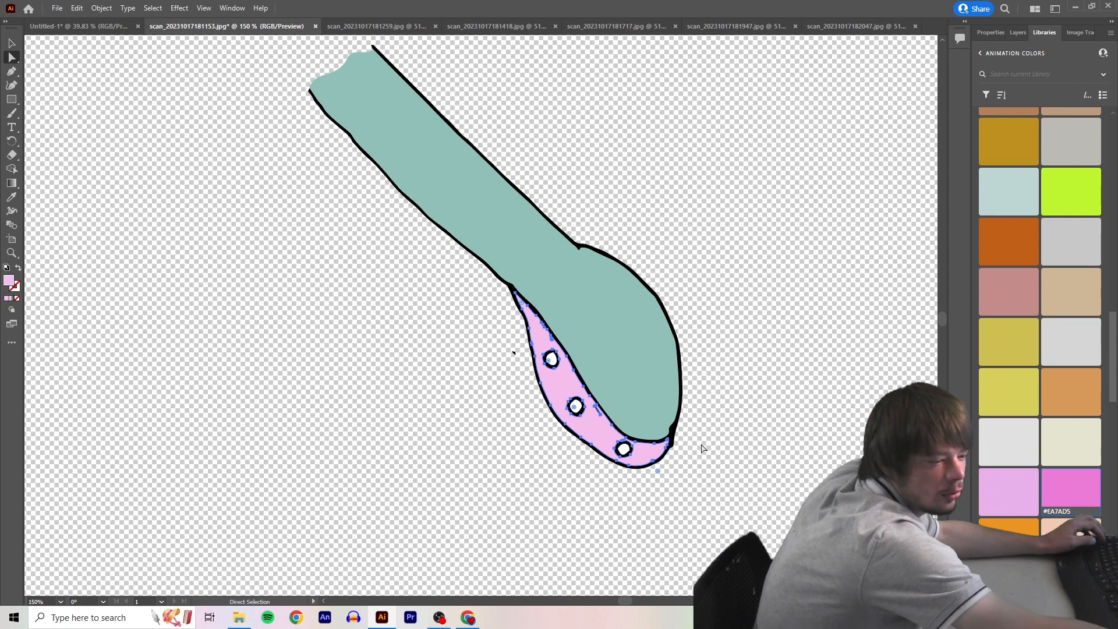
key("ctrl+z")
key("ctrl+z")
key("ctrl+shift+z")
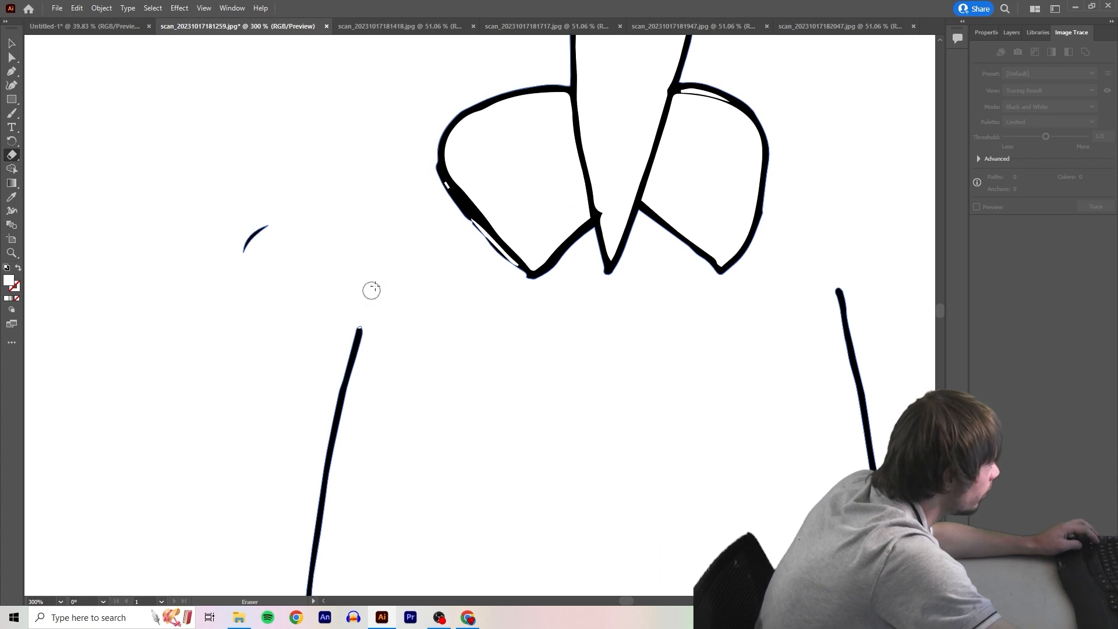
left_click_drag(427, 167, 359, 320)
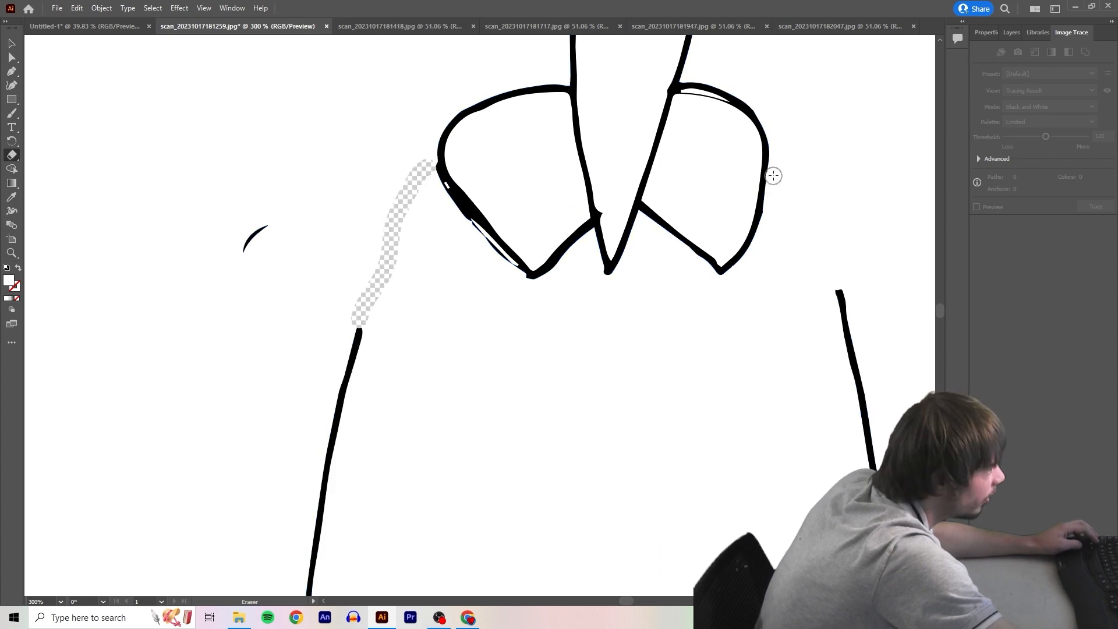
left_click_drag(773, 176, 838, 282)
scroll(846, 300, "up", 2)
scroll(831, 293, "right", 7)
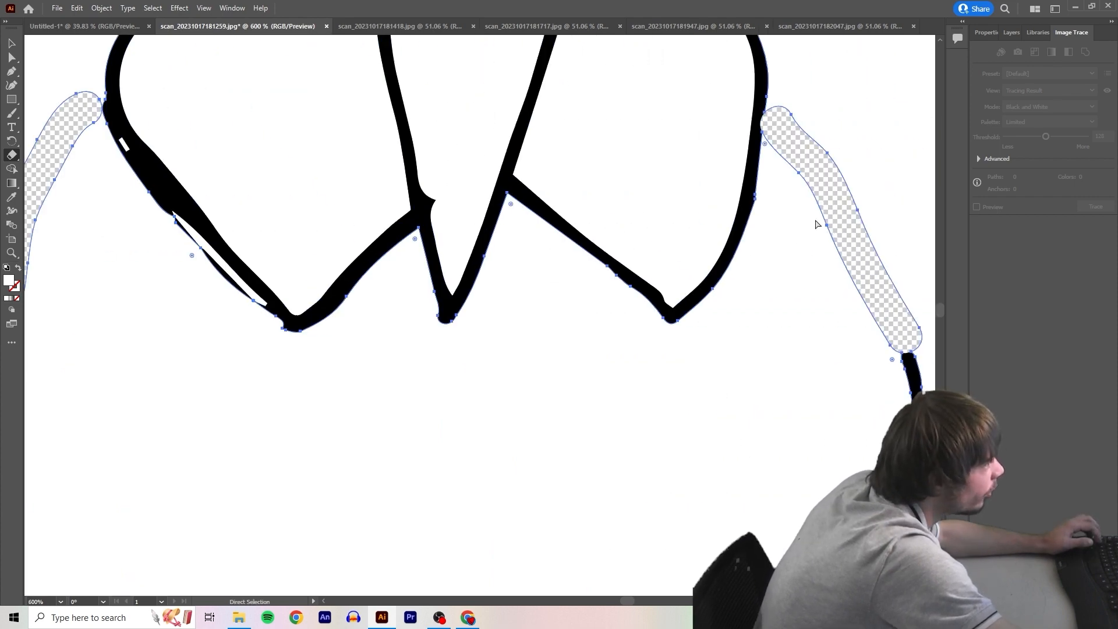
scroll(872, 309, "down", 3)
scroll(163, 249, "left", 3)
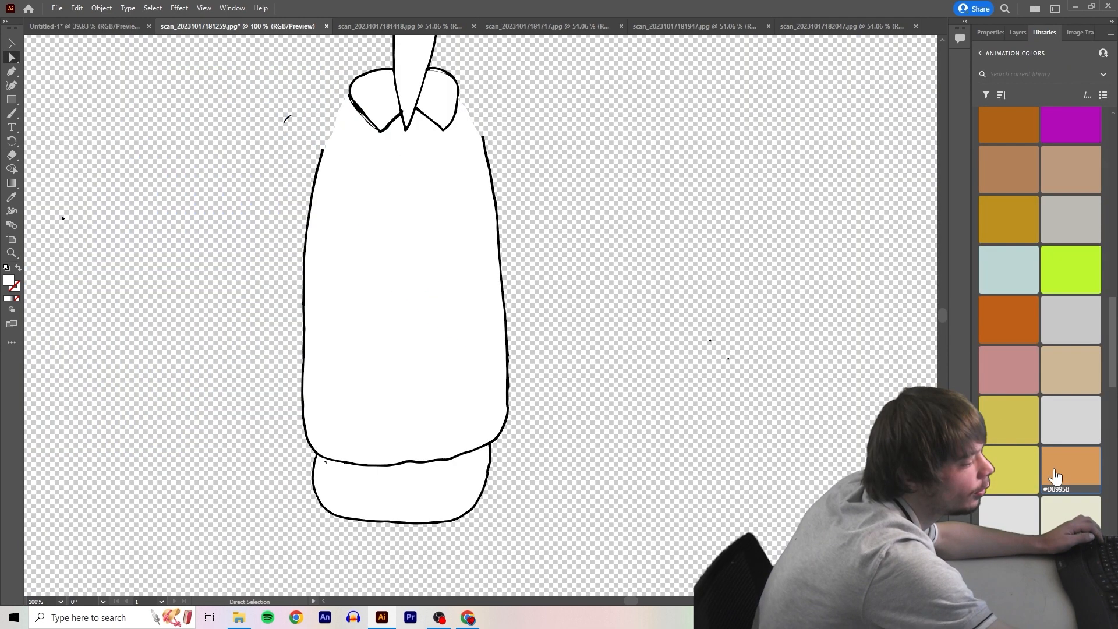
Fill the torso with orange #D8995B, the collar with brown #B28159, and the neck and hips with pale teal #BDD6D2
left_click(1077, 462)
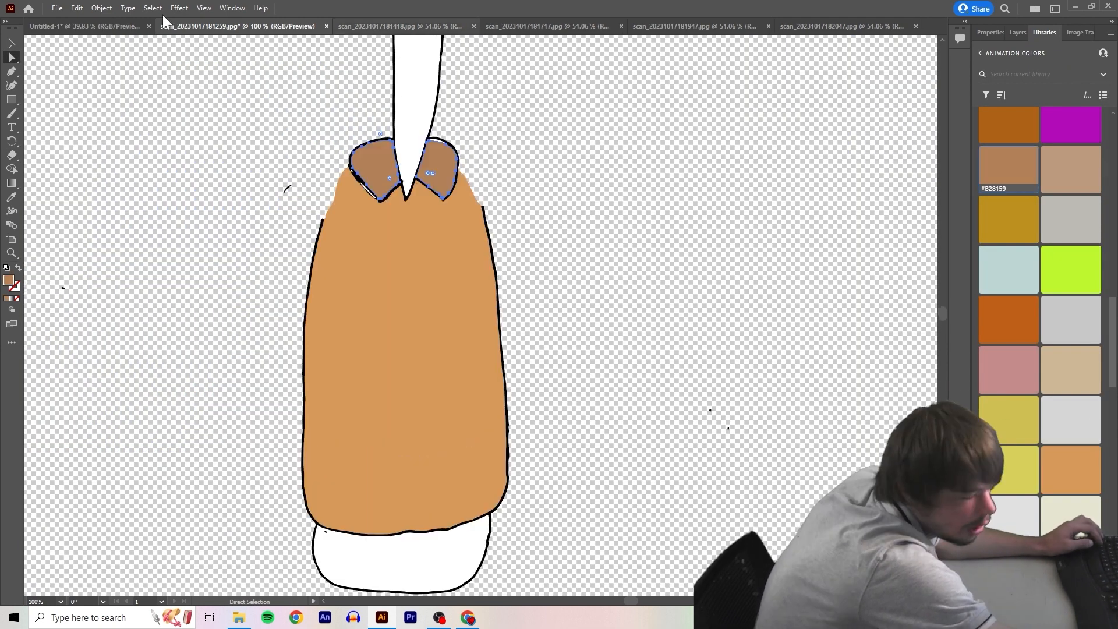
scroll(419, 184, "up", 4)
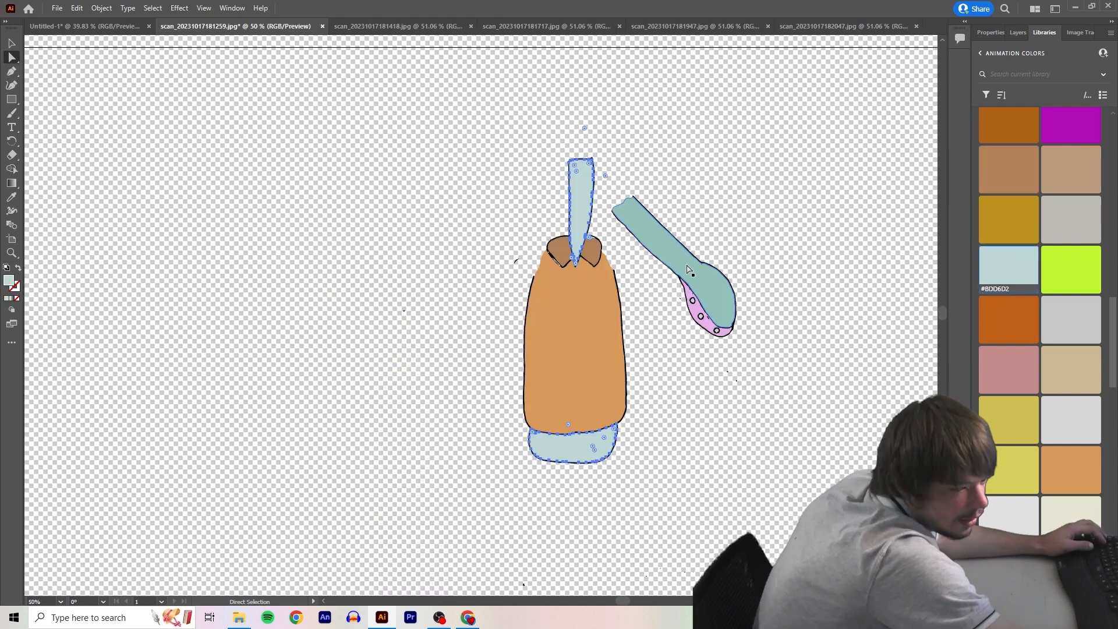
left_click(1000, 271)
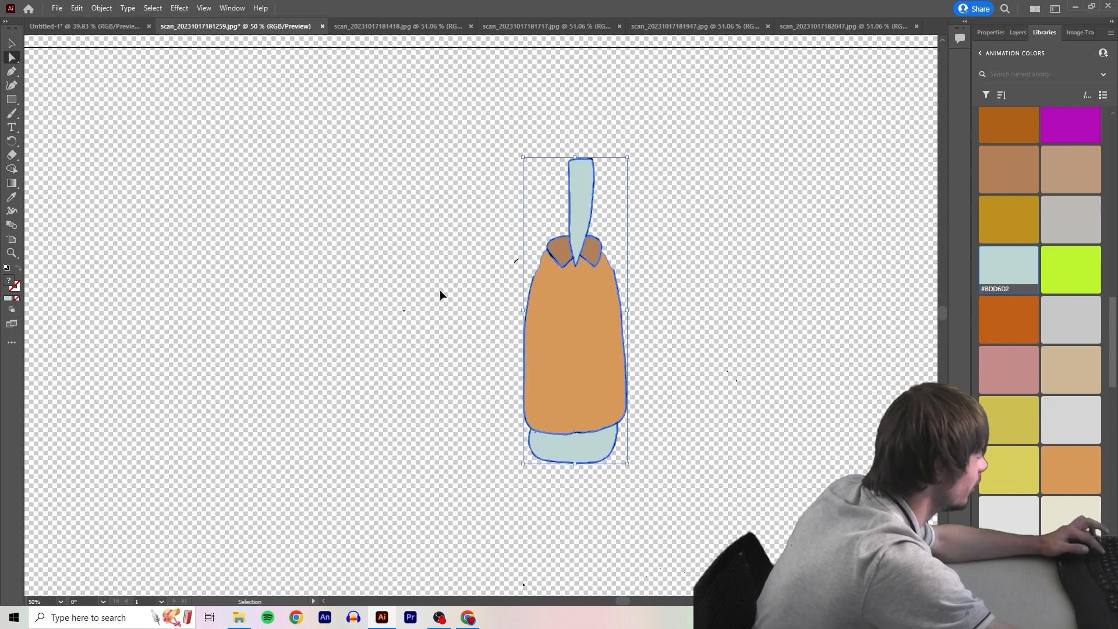
Copy the coloured torso into the Untitled-1 document and export it as torso.png
key("a")
left_click(92, 29)
key("ctrl+v")
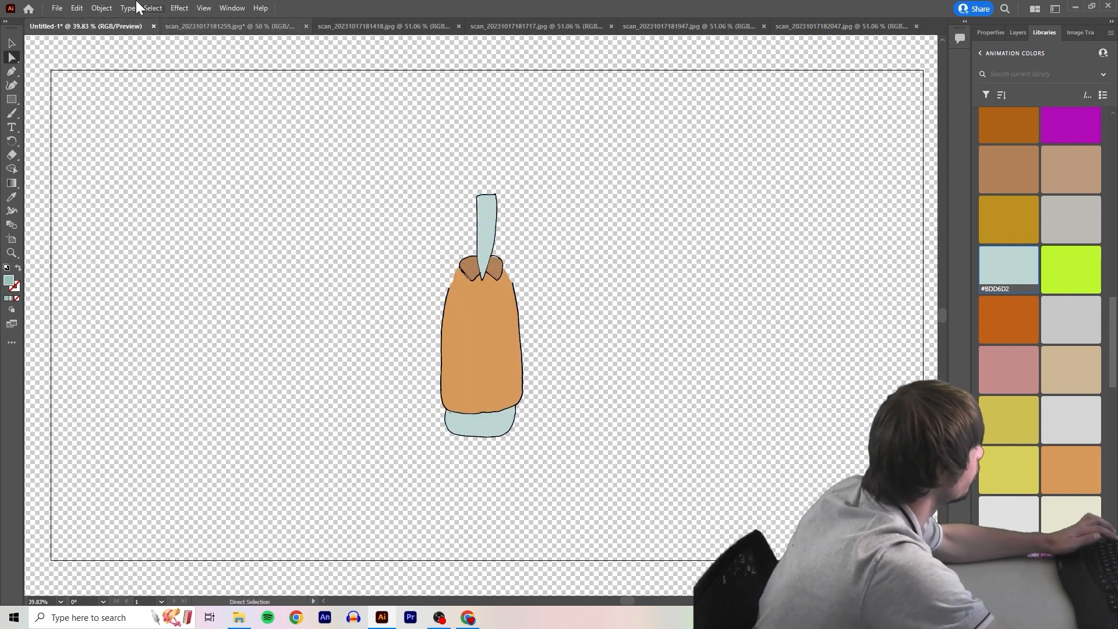
left_click(56, 8)
mouse_move(140, 234)
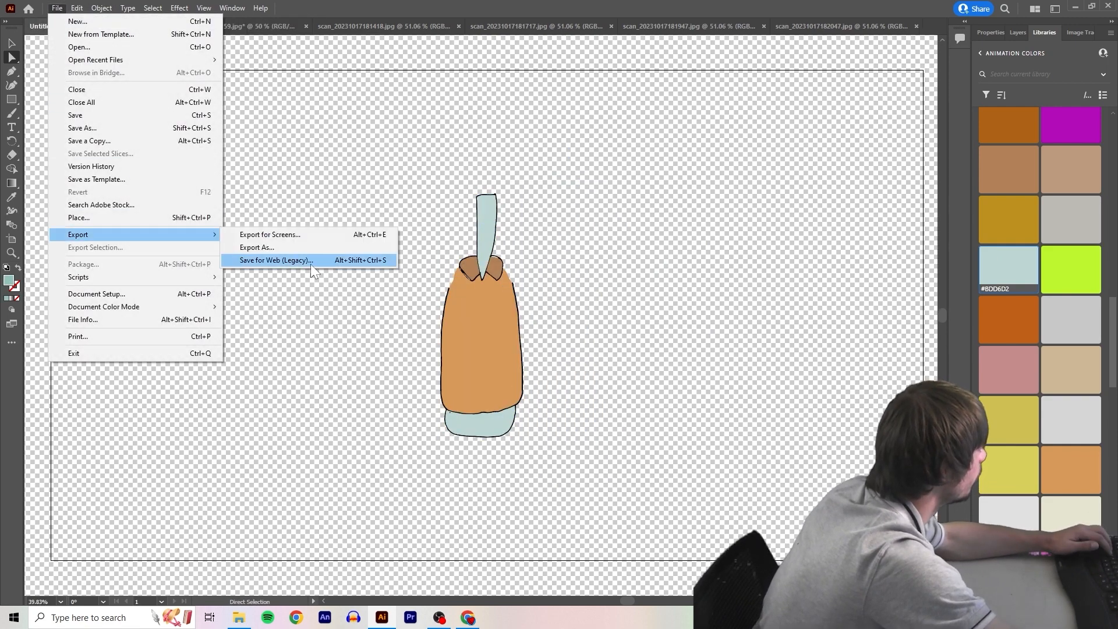
left_click(312, 247)
type("tors")
key("Return")
key("Return")
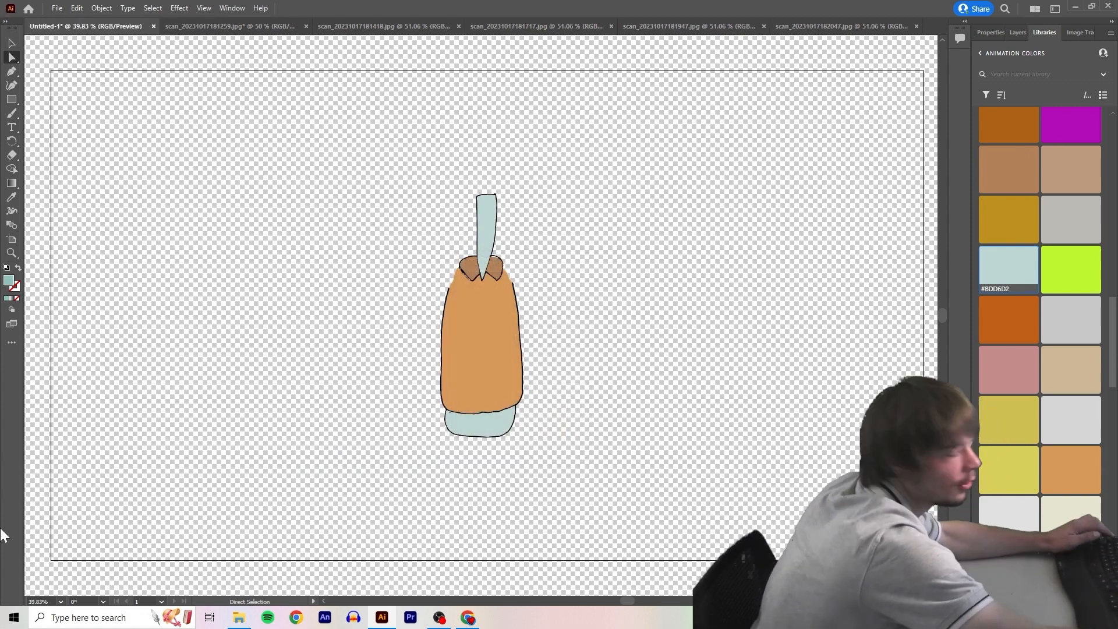
Recolour the lower arm with swatch #BDD6D2 and export it over the existing lower arm.png
left_click(1014, 275)
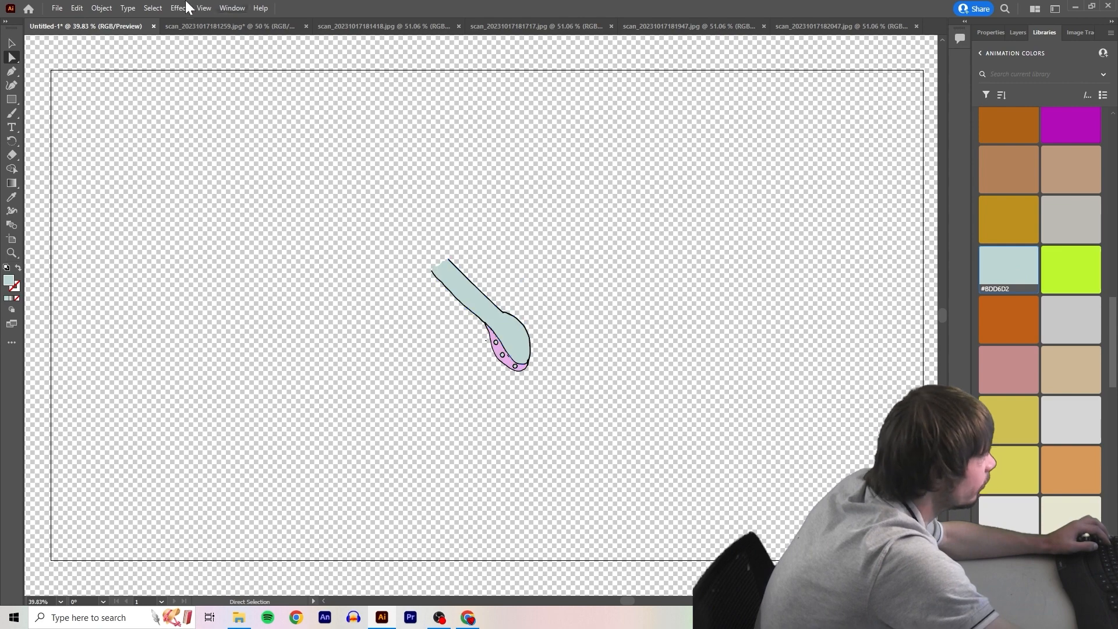
left_click(57, 8)
mouse_move(140, 233)
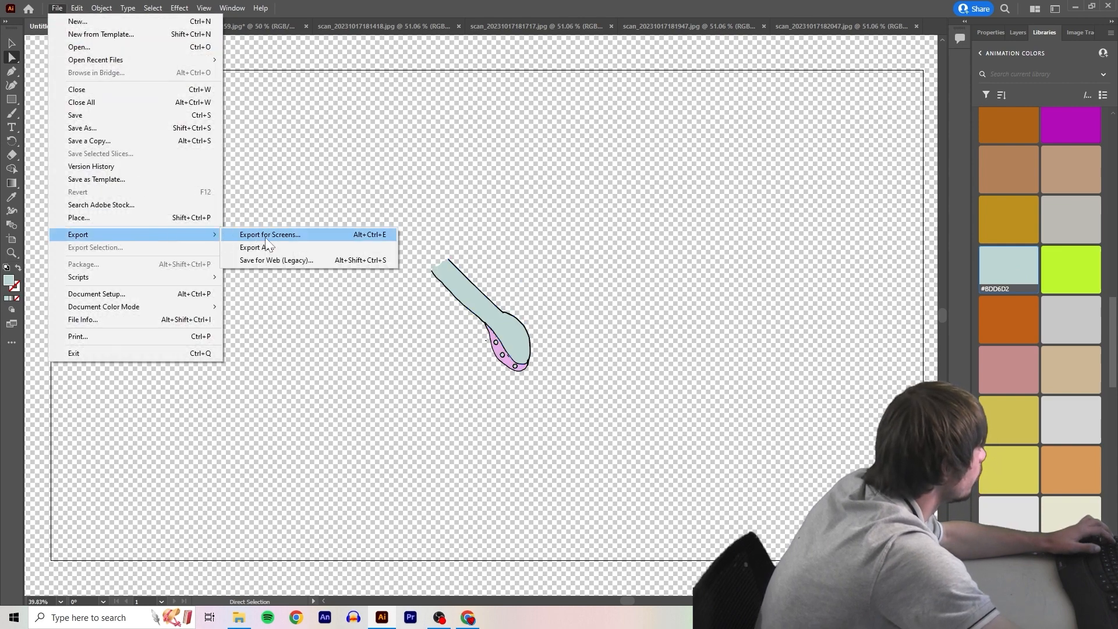
left_click(354, 249)
left_click(261, 184)
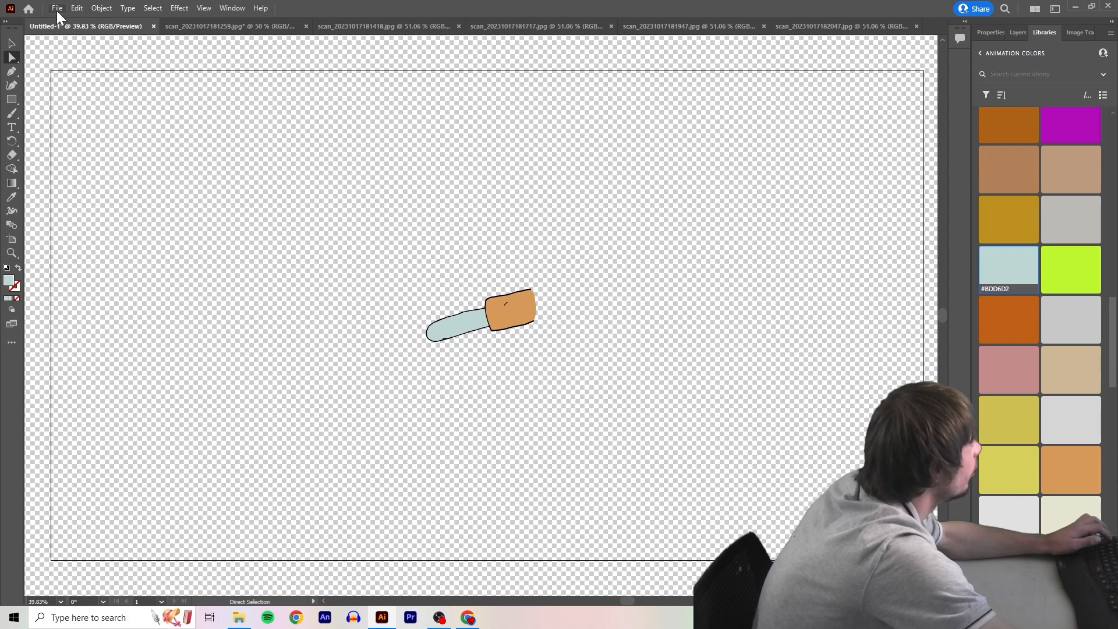
left_click(57, 7)
mouse_move(89, 232)
left_click(256, 247)
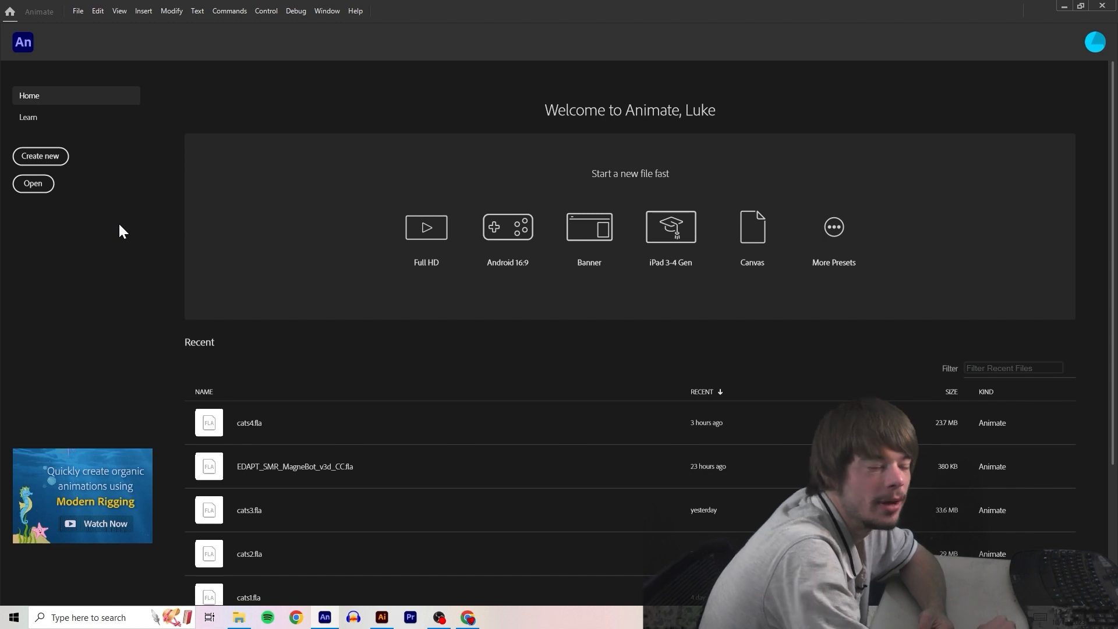
In Animate, create a 4K character animation document, 3840 x 2160 pixels at 30 fps with ActionScript 3.0
left_click(58, 156)
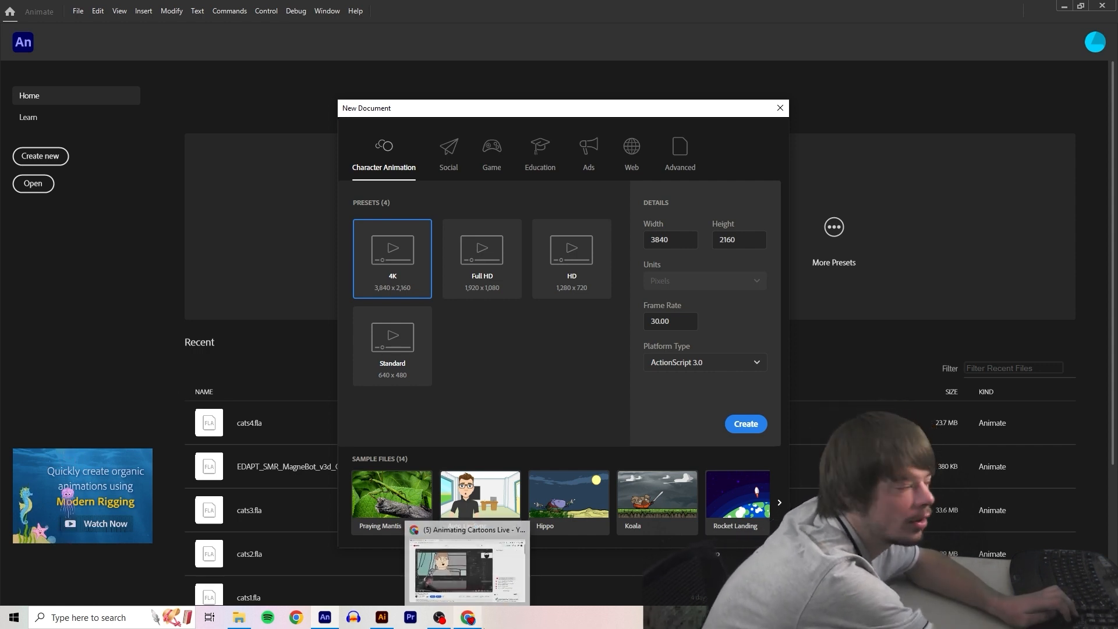
left_click(570, 272)
left_click(733, 420)
left_click(425, 267)
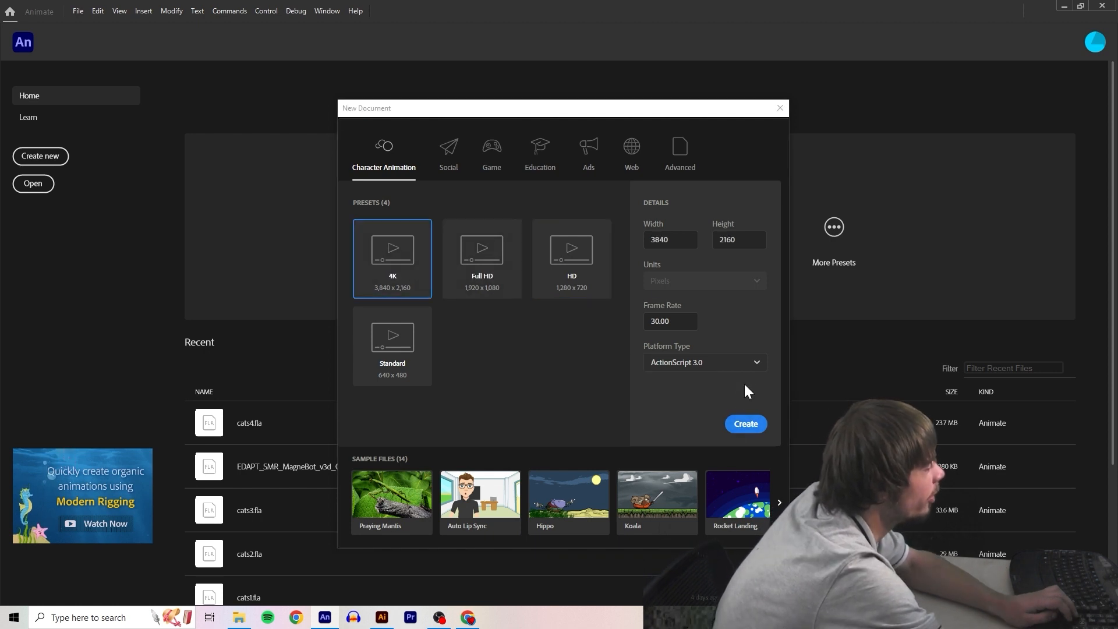
left_click(745, 424)
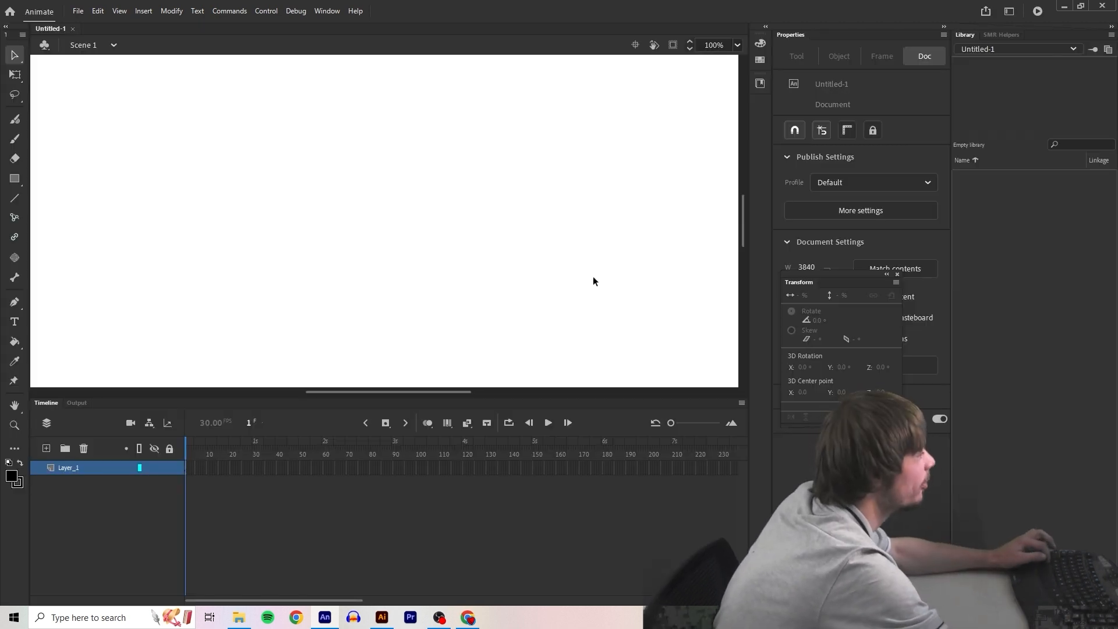
key("ctrl+2")
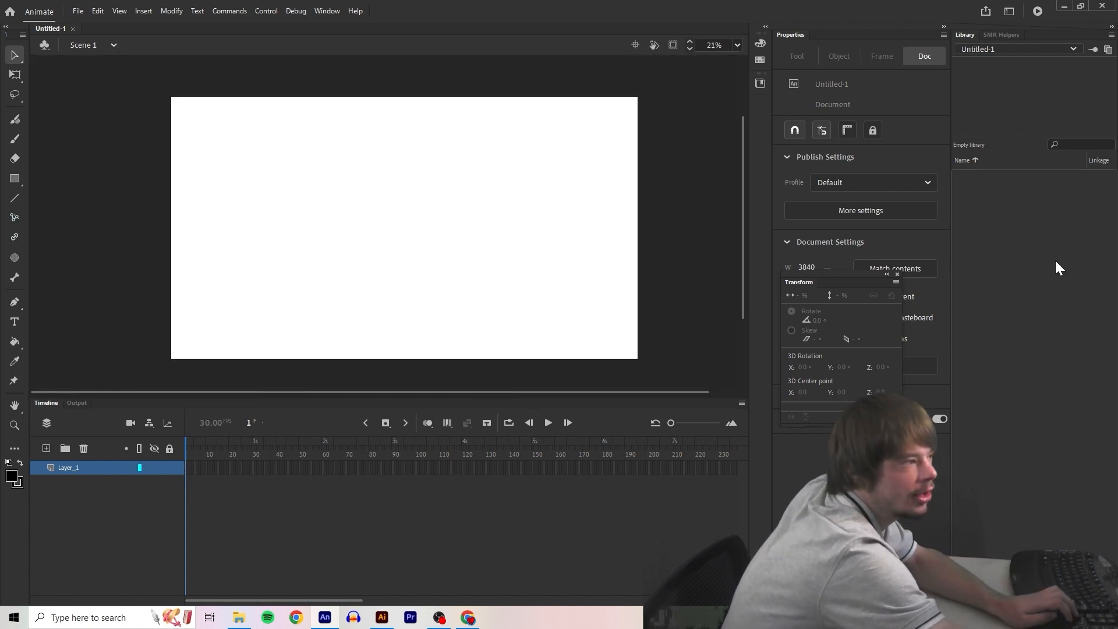
Create library folders named a and squid, and import a1.aif, a2.aif and a3.aif from the art folder into folder a
left_click(239, 617)
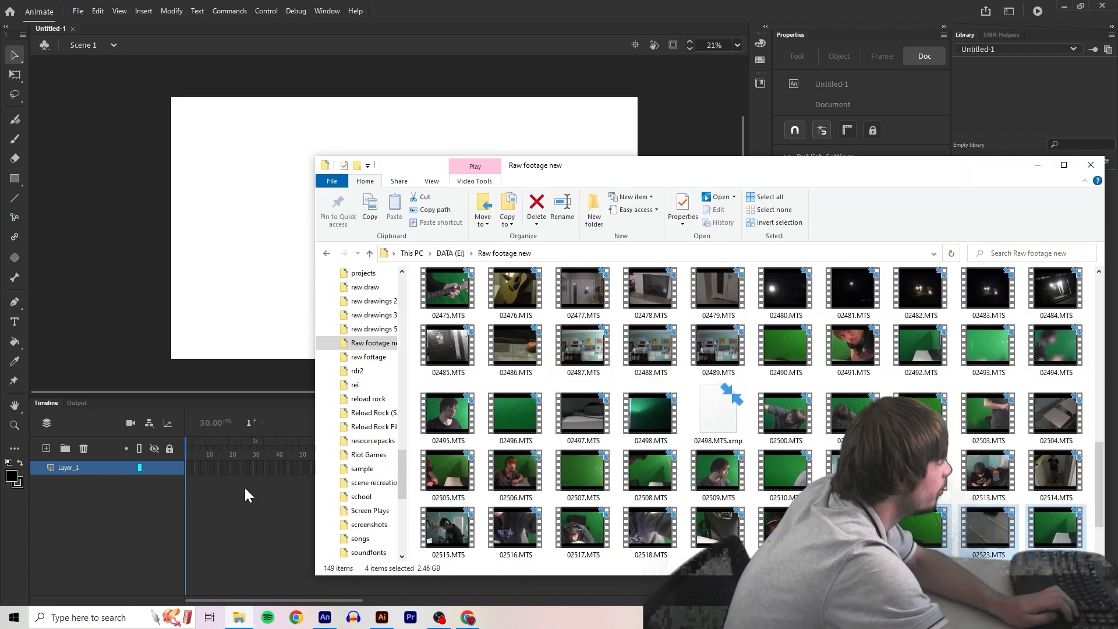
left_click_drag(538, 173, 267, 140)
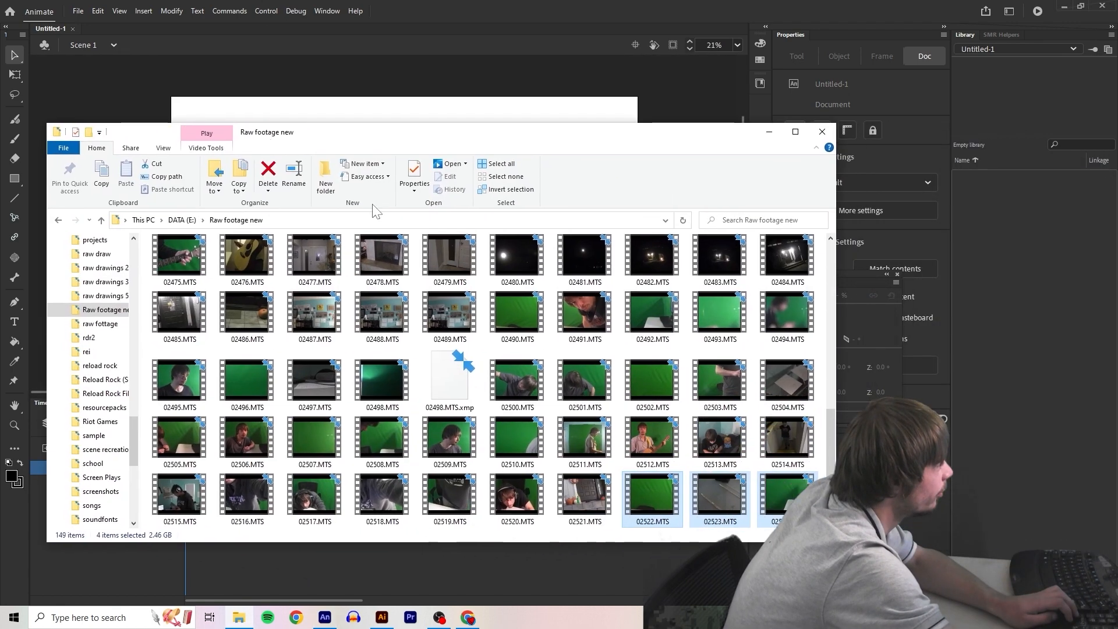
left_click(1025, 302)
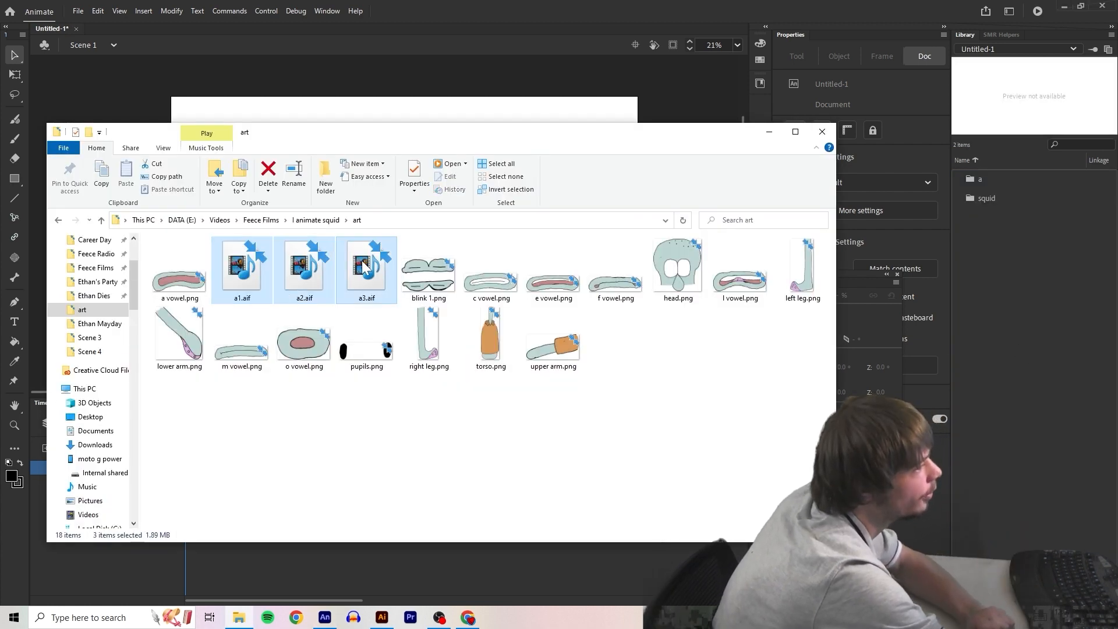
left_click_drag(357, 279, 1017, 178)
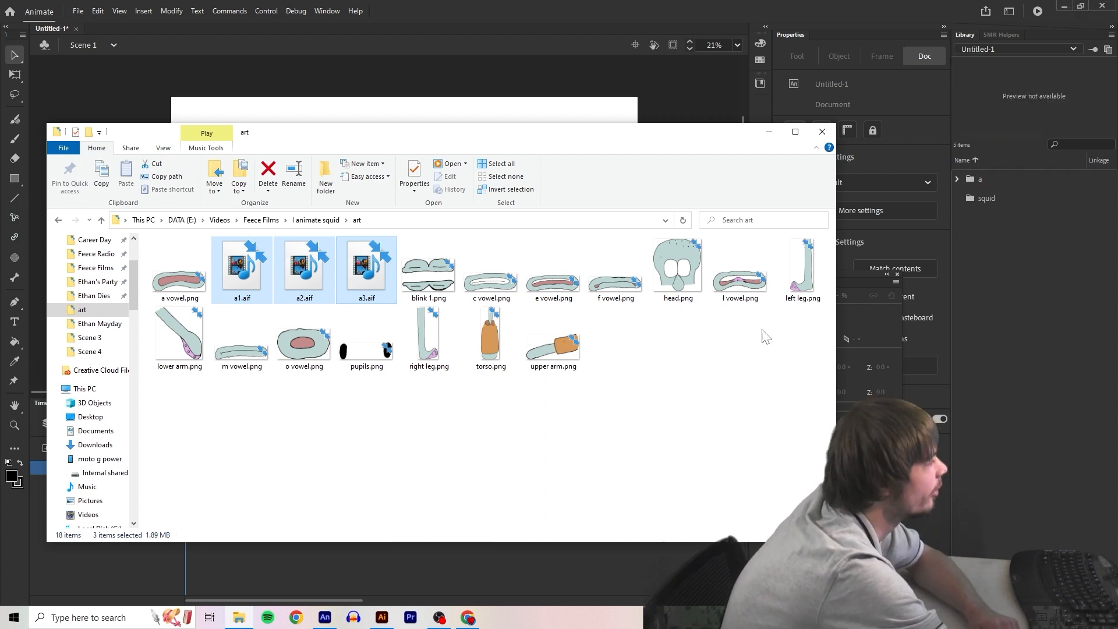
Import all the PNG character parts from the art folder into the squid library folder, and bg8.png into the library root
left_click(198, 280)
left_click(429, 271, "ctrl")
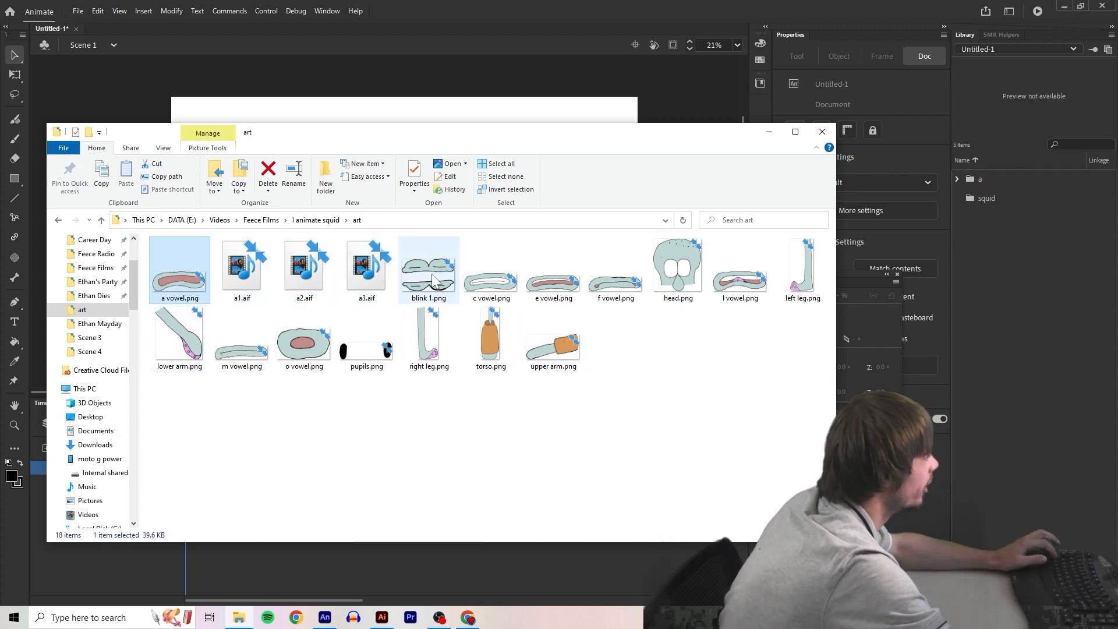
left_click(515, 269, "ctrl")
key("ctrl+a")
left_click(304, 267, "ctrl")
left_click(241, 268, "ctrl")
left_click(362, 273, "ctrl")
left_click_drag(367, 335, 1019, 198)
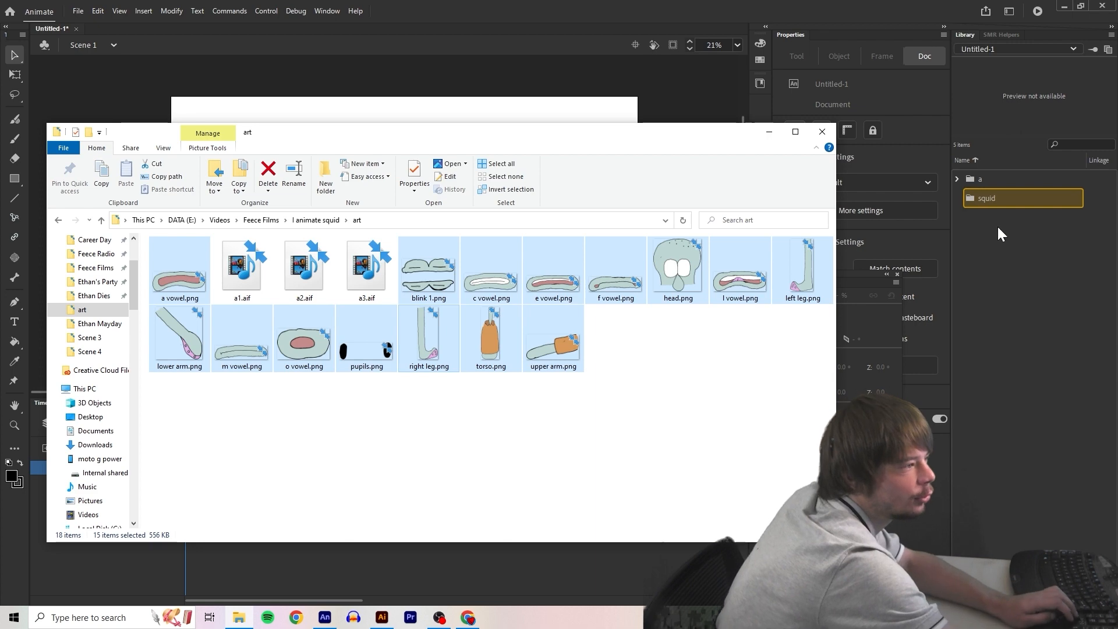
left_click_drag(545, 435, 995, 270)
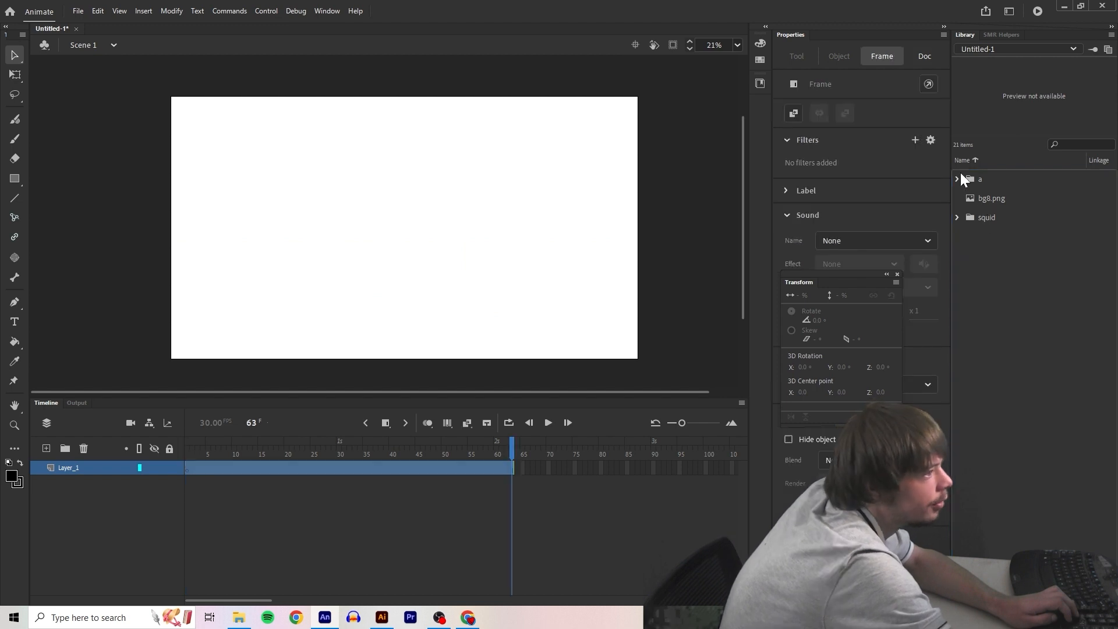
Add the a1.aif sound to Layer_1 and place bg8.png over the stage on Layer_2 as the background
left_click(957, 178)
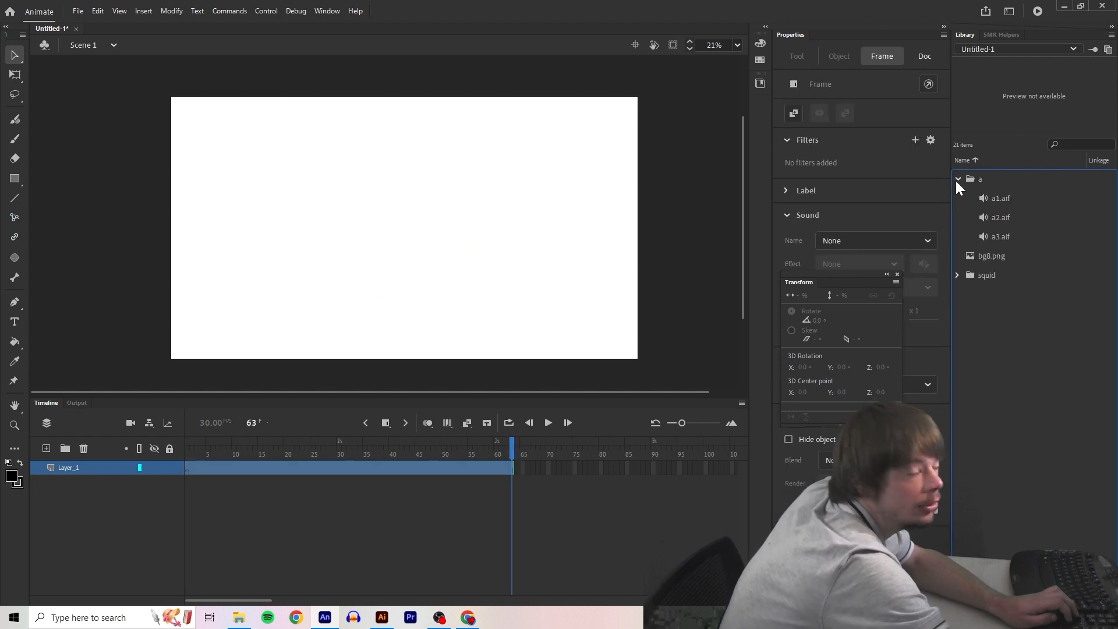
left_click(1014, 194)
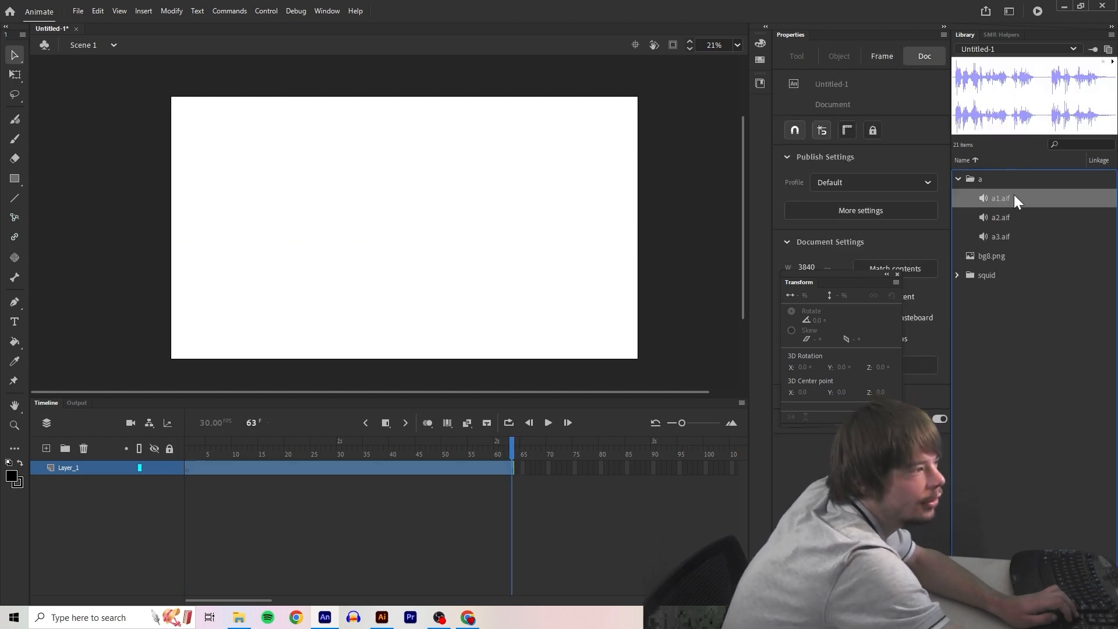
left_click_drag(1014, 195, 369, 228)
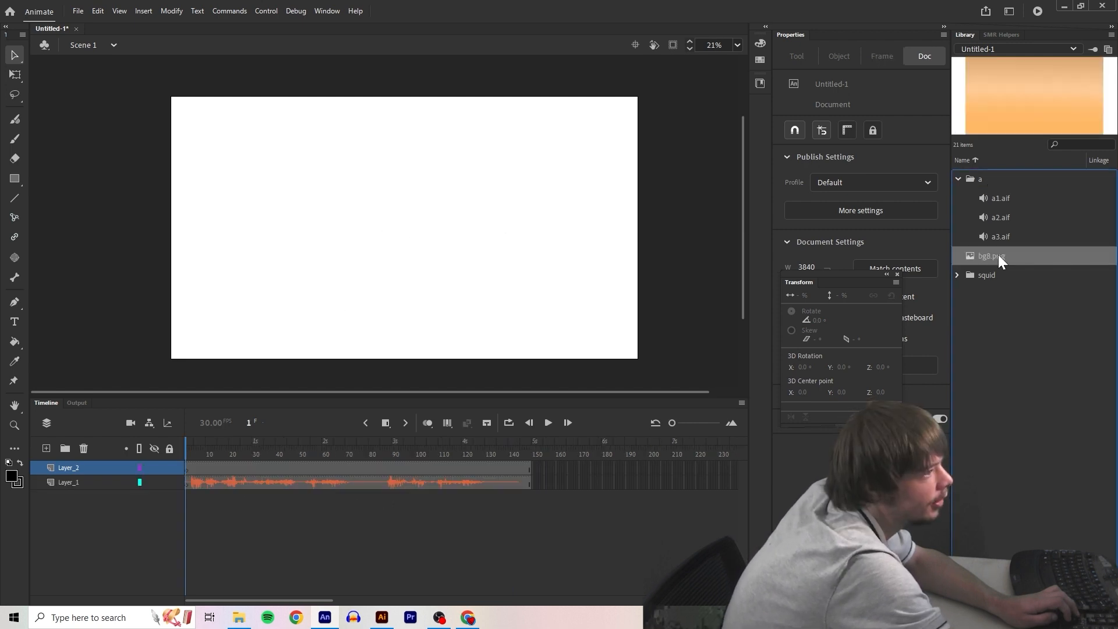
left_click_drag(998, 254, 378, 257)
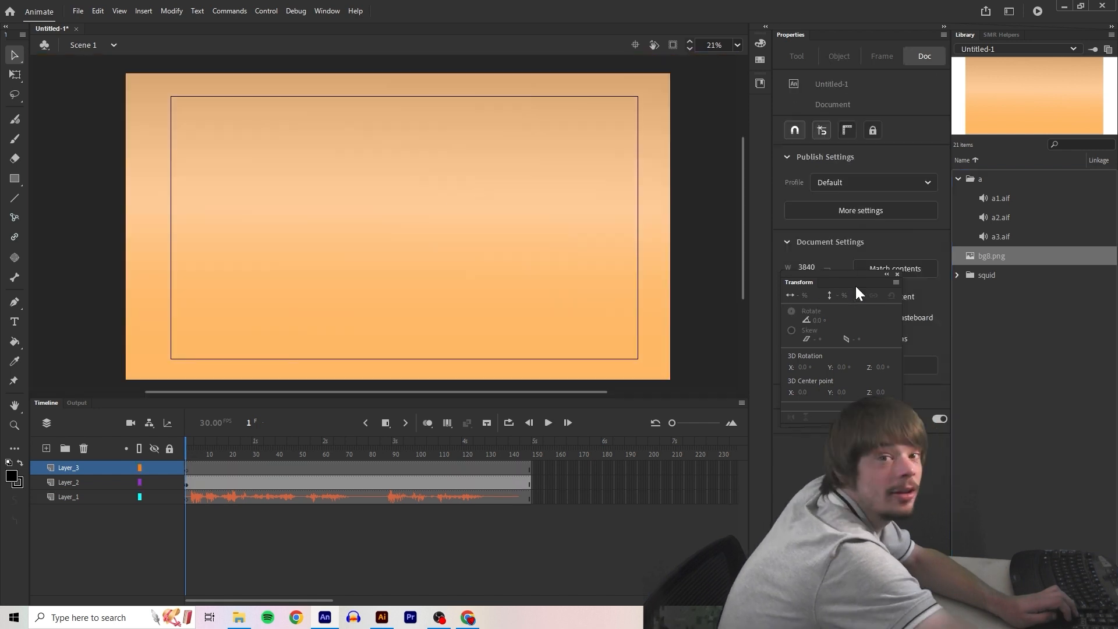
Place torso.png on Layer_3 near the middle of the stage and attach the right and left leg images beneath it
left_click(957, 180)
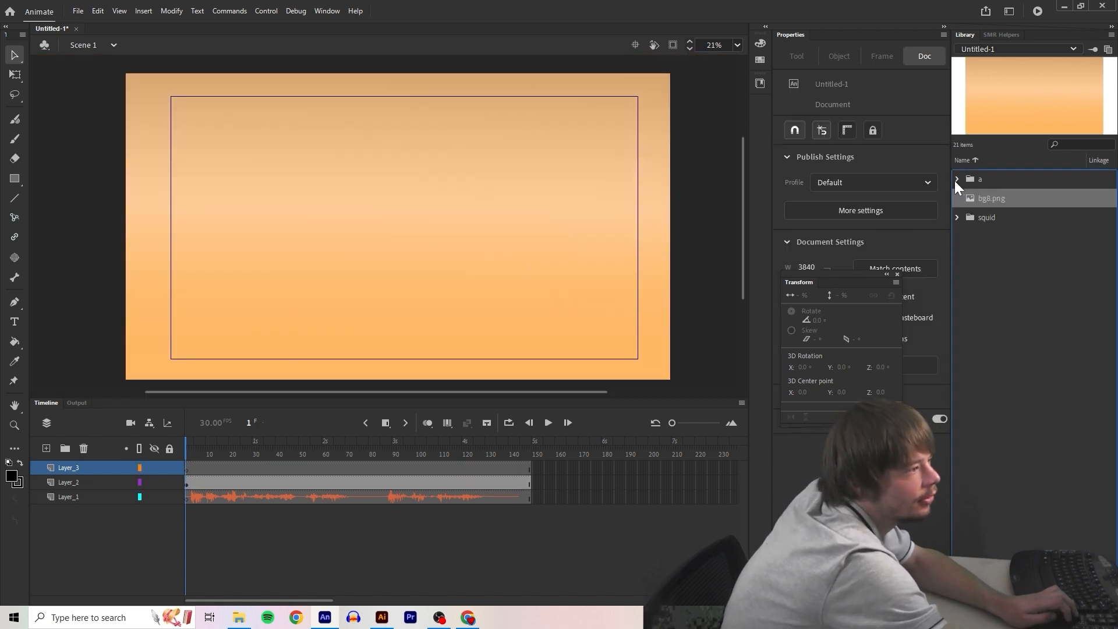
left_click(957, 217)
left_click_drag(1006, 486, 381, 268)
left_click_drag(1013, 467, 418, 332)
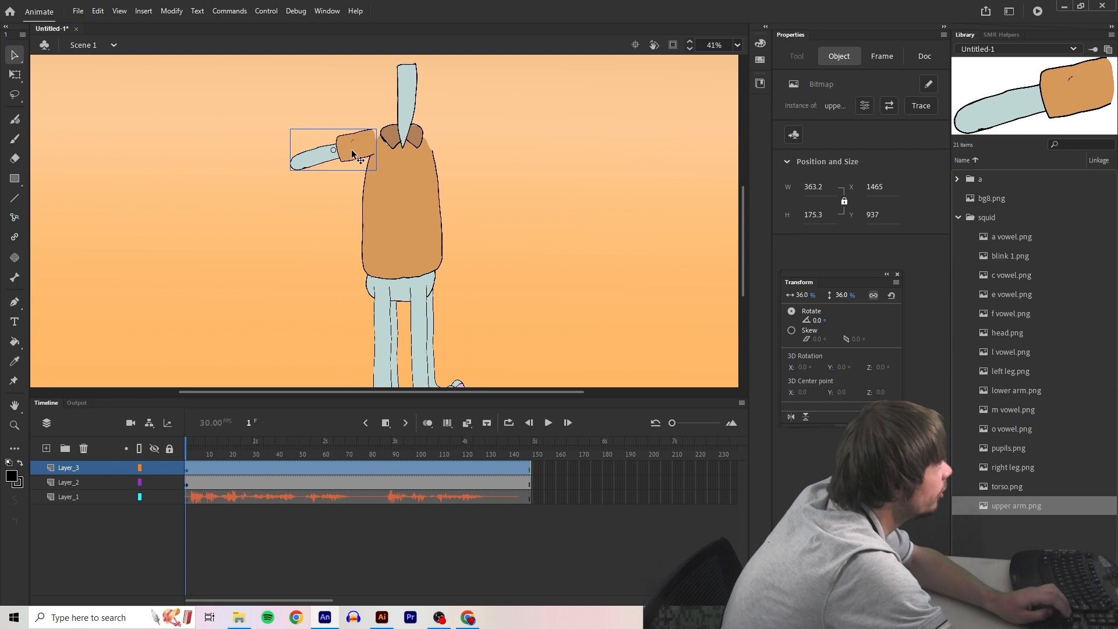
Position upper arm.png at the torso's shoulder and attach lower arm.png to its outer end
left_click_drag(353, 149, 363, 157)
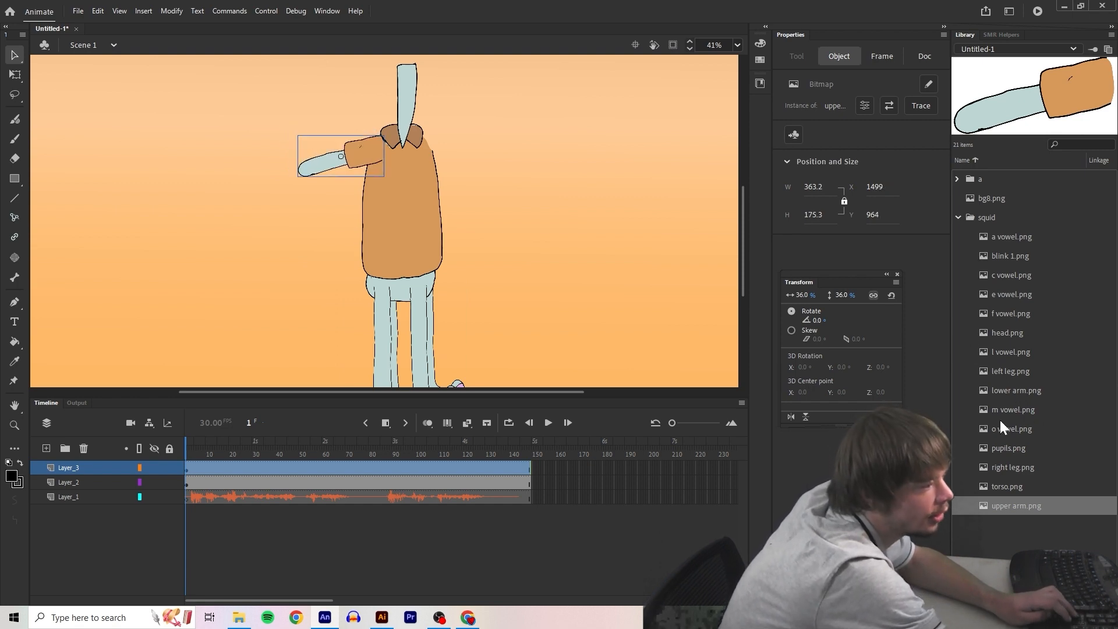
left_click_drag(1016, 390, 282, 221)
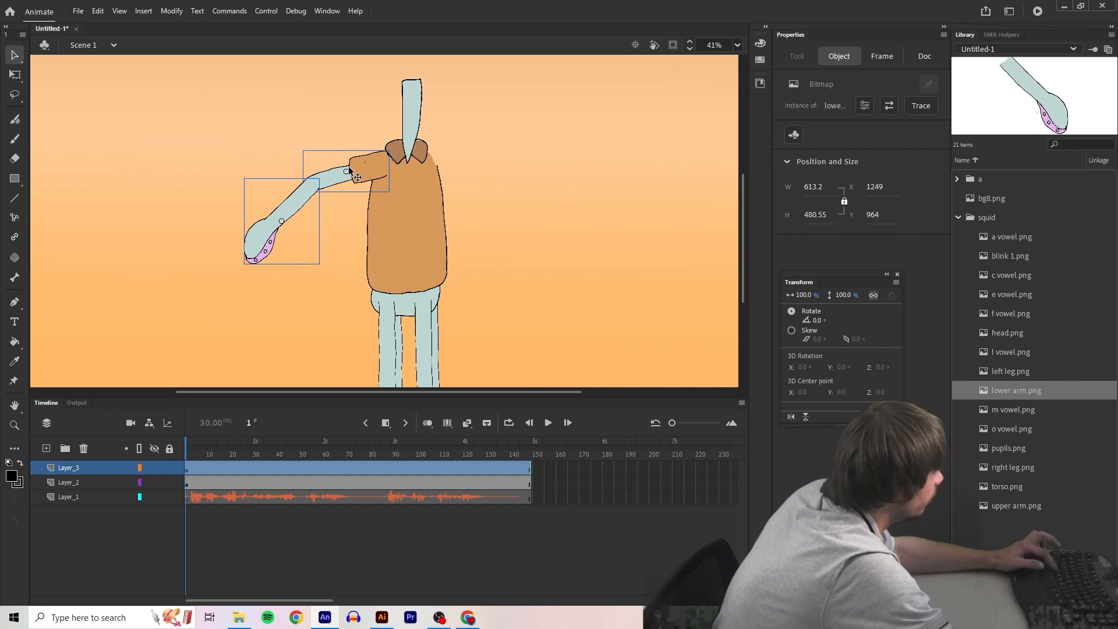
Duplicate the upper and lower arm, flip the copy horizontally and attach it to the torso's opposite shoulder
key("ctrl+c")
key("ctrl+v")
right_click(422, 183)
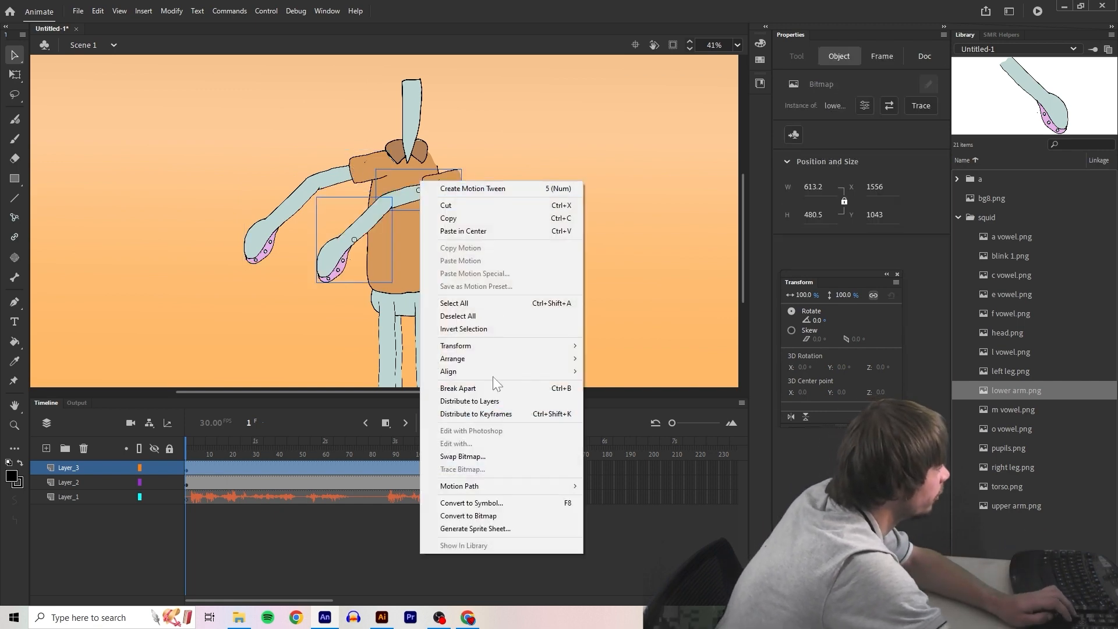
mouse_move(496, 346)
left_click(634, 469)
left_click_drag(327, 183, 435, 165)
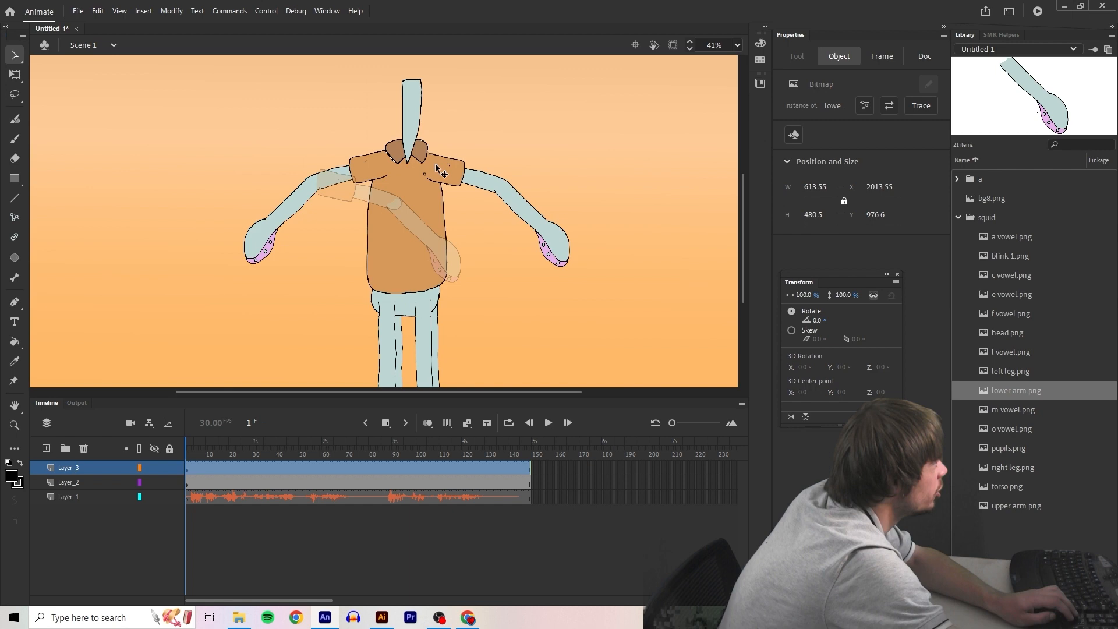
Add head.png above the torso's neck on Layer_3 and place pupils.png over its eyes on a new layer above
right_click(406, 199)
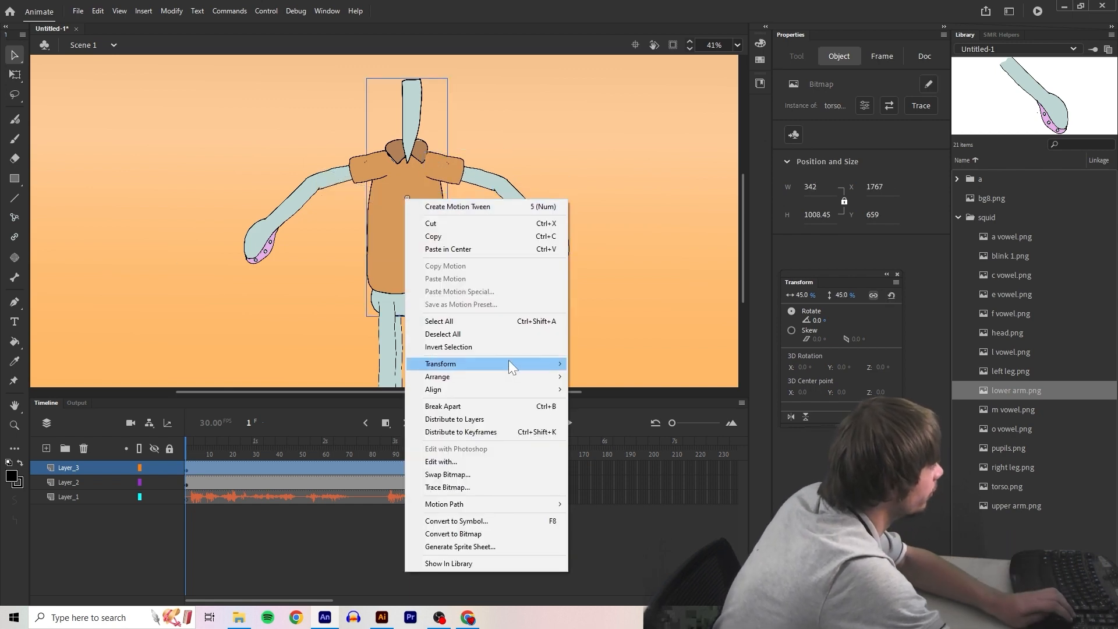
scroll(453, 173, "up", 5)
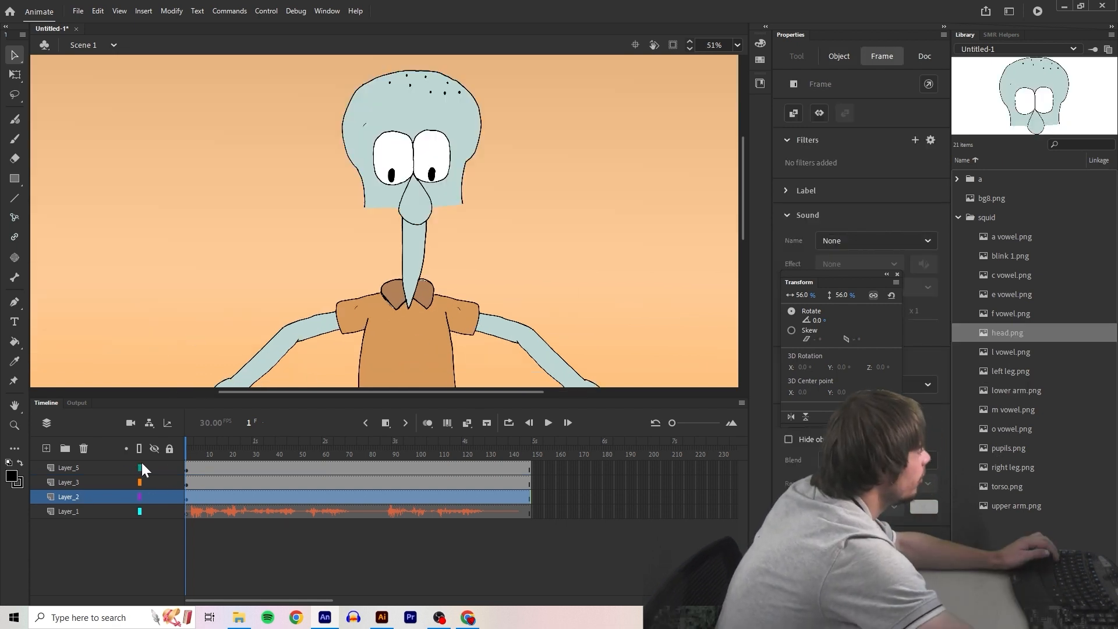
Place m vowel.png on Layer_3 at 32% scale as the mouth and send it behind the head
left_click(71, 483)
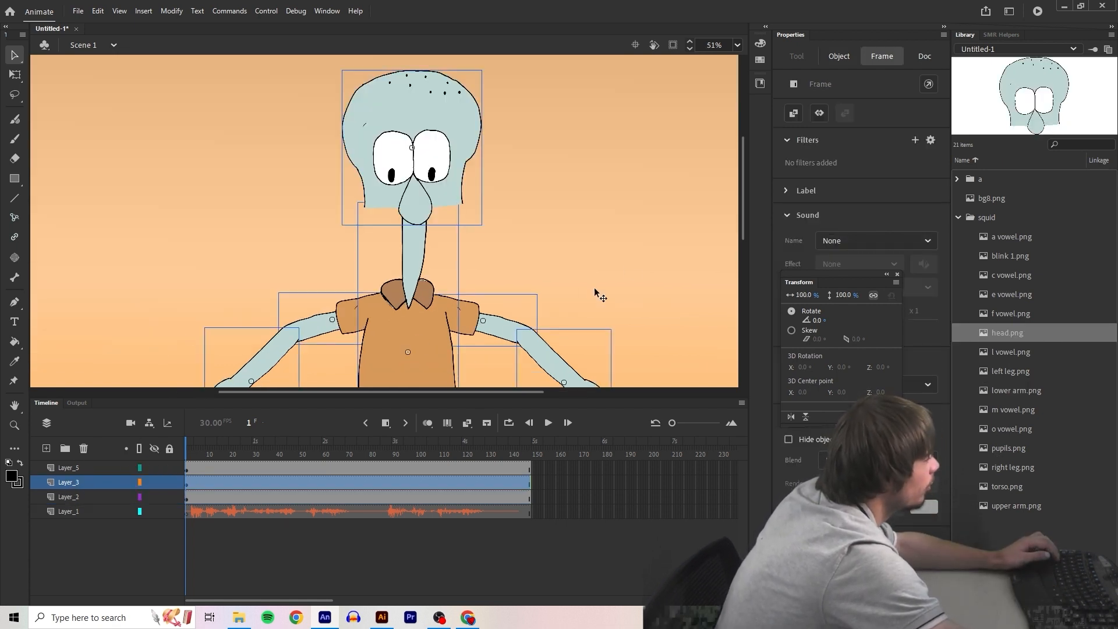
left_click(691, 277)
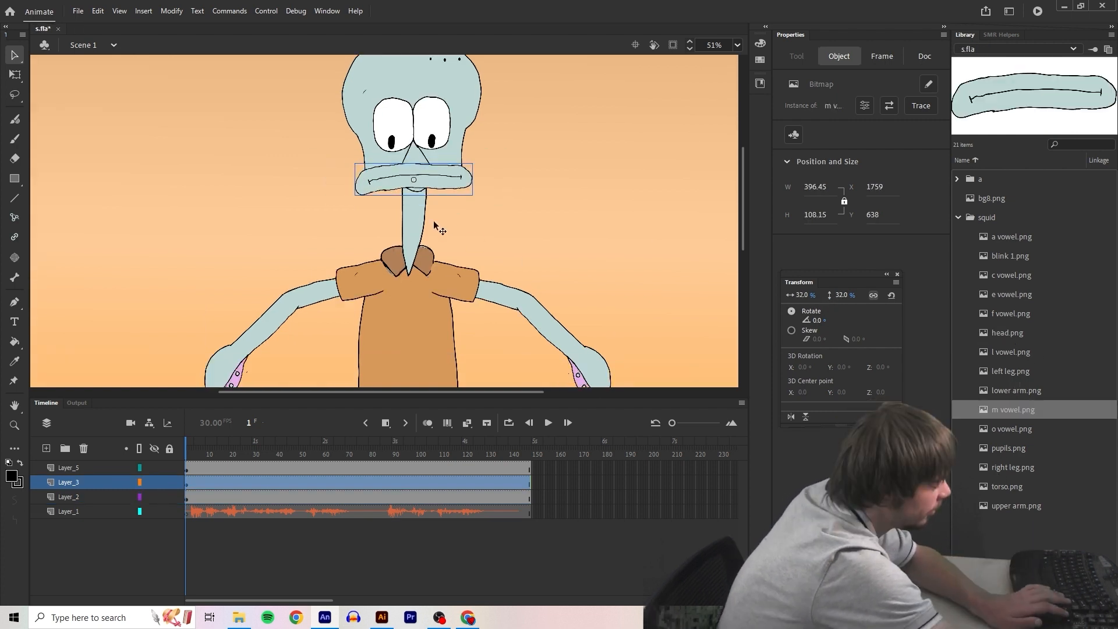
key("ctrl+Down")
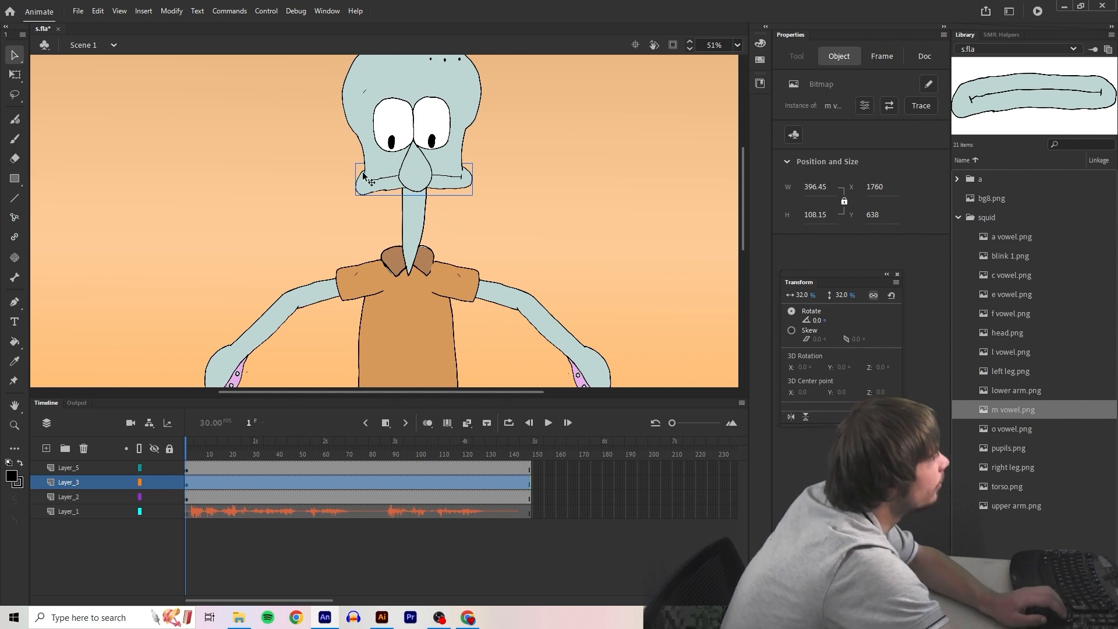
key("ctrl+minus")
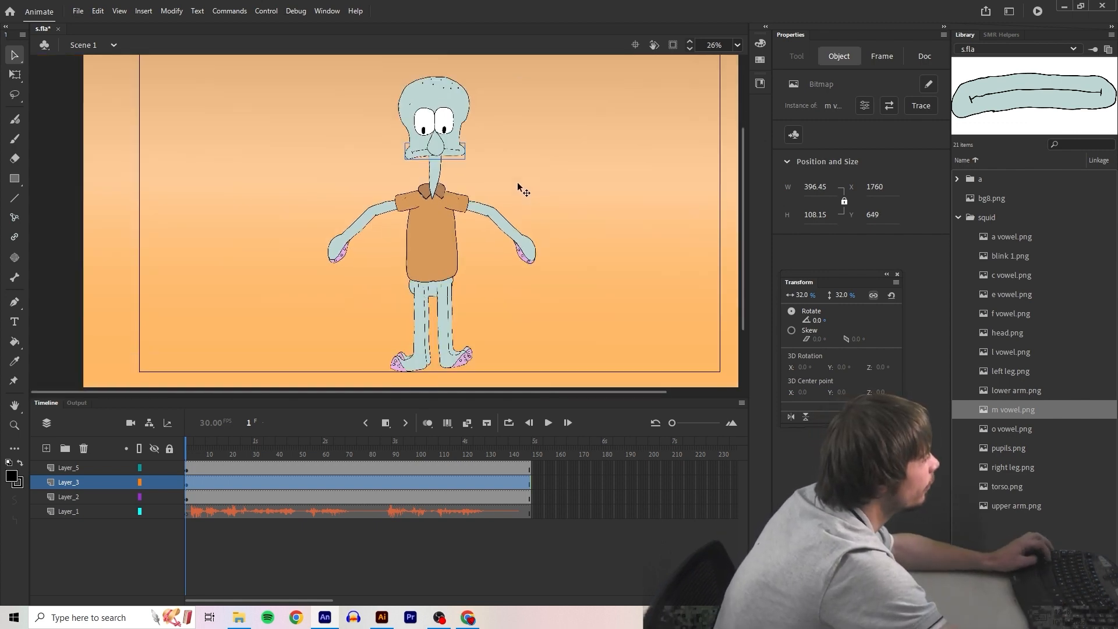
Convert the arm parts, torso and head into separate movie clip symbols, naming the original lower arm arm 1 and upper arm arm 2
scroll(495, 196, "down", 3)
scroll(485, 190, "up", 2)
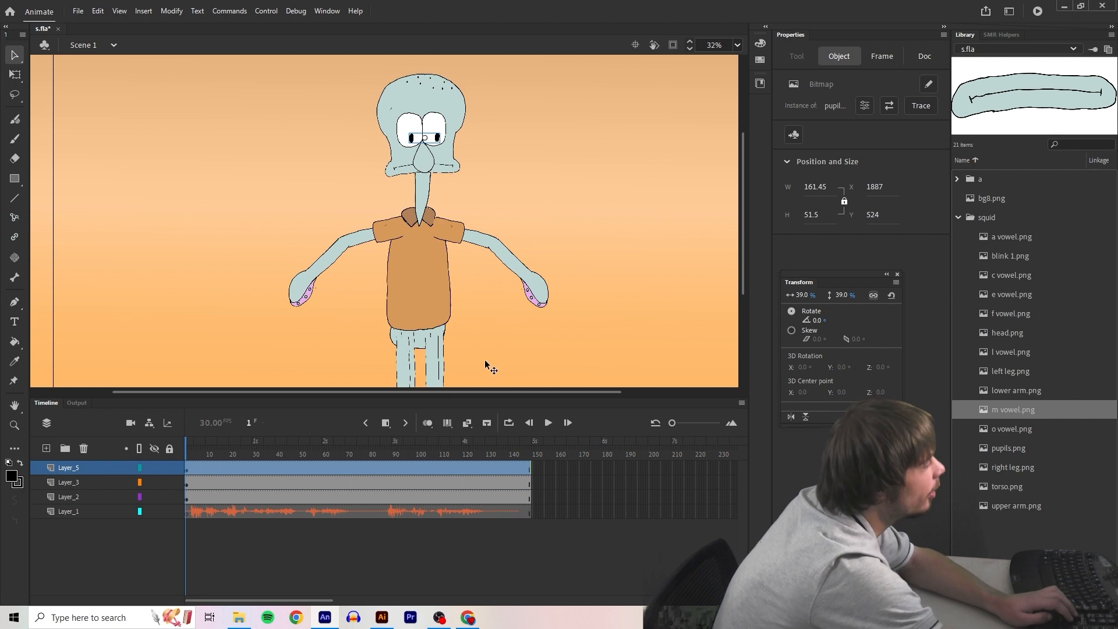
scroll(465, 321, "down", 1)
scroll(466, 322, "up", 1)
left_click(438, 175)
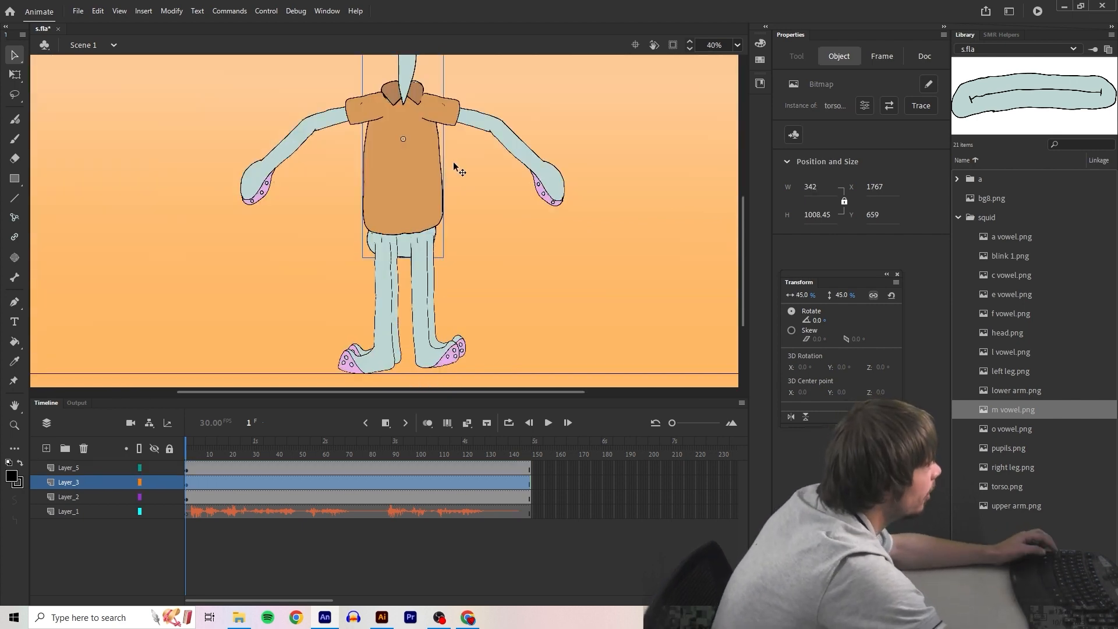
left_click(259, 176)
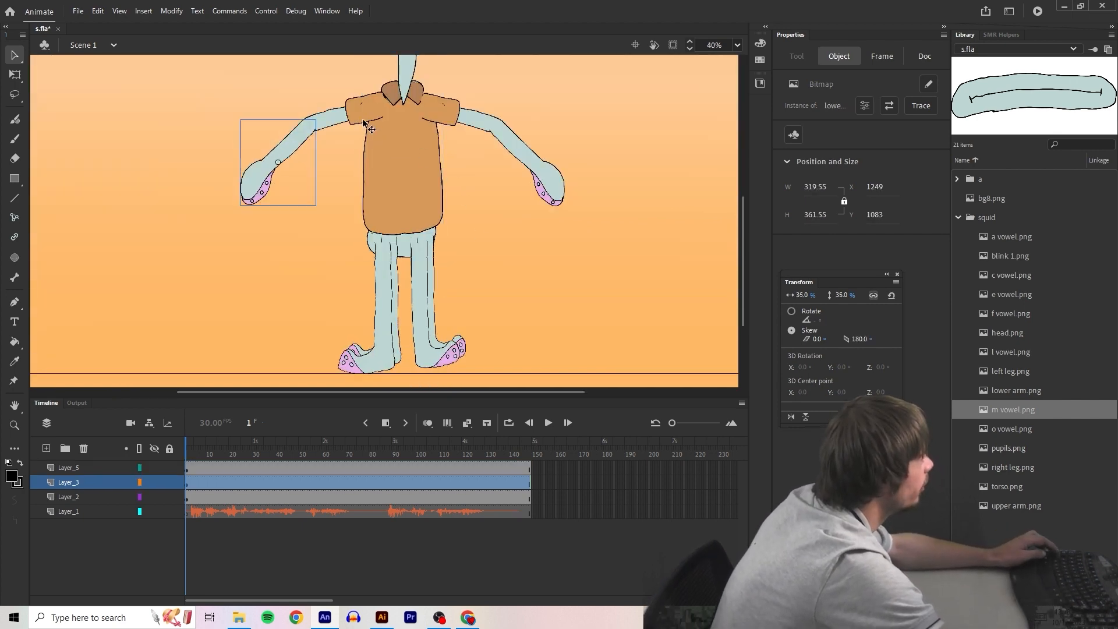
right_click(291, 144)
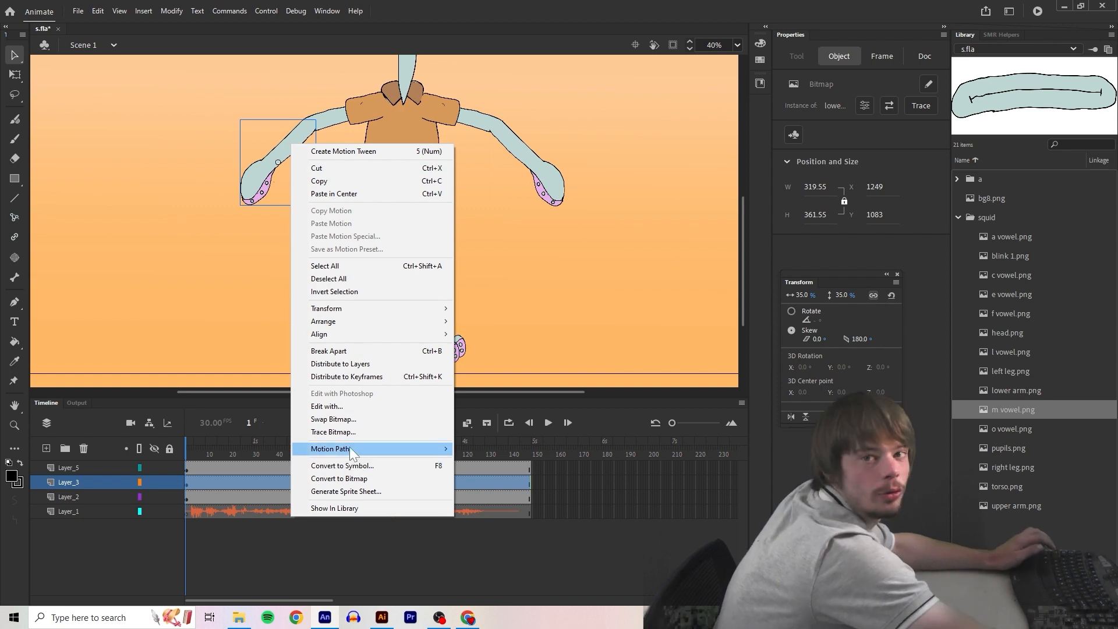
left_click(380, 466)
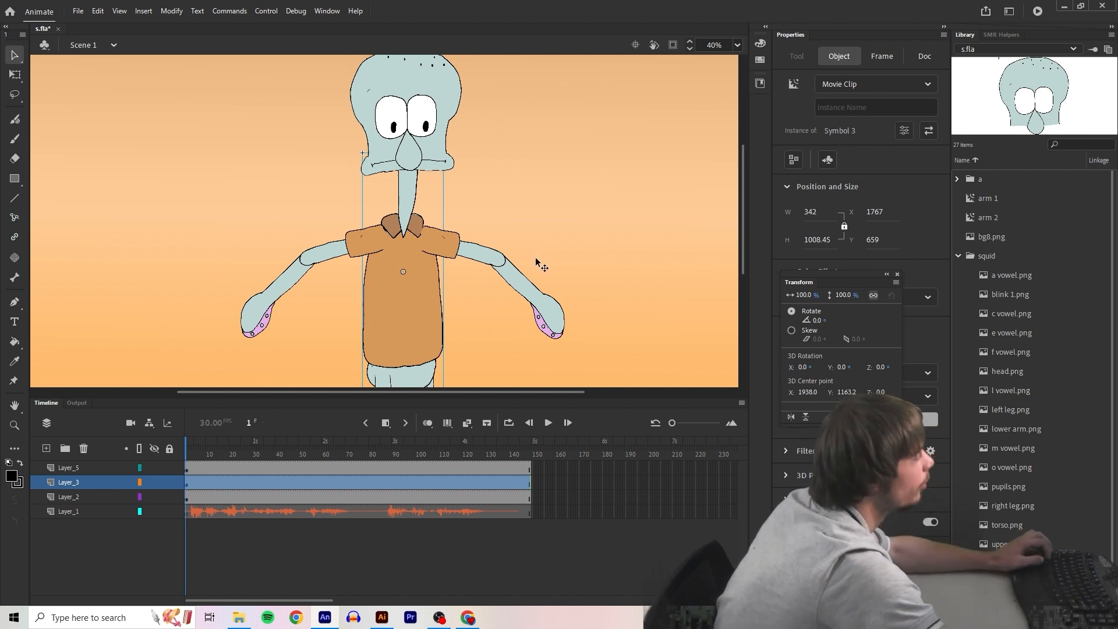
Select the head, torso and all arm symbols and apply Make Edaptable, re-registering them to their current transformation points
scroll(531, 250, "down", 1)
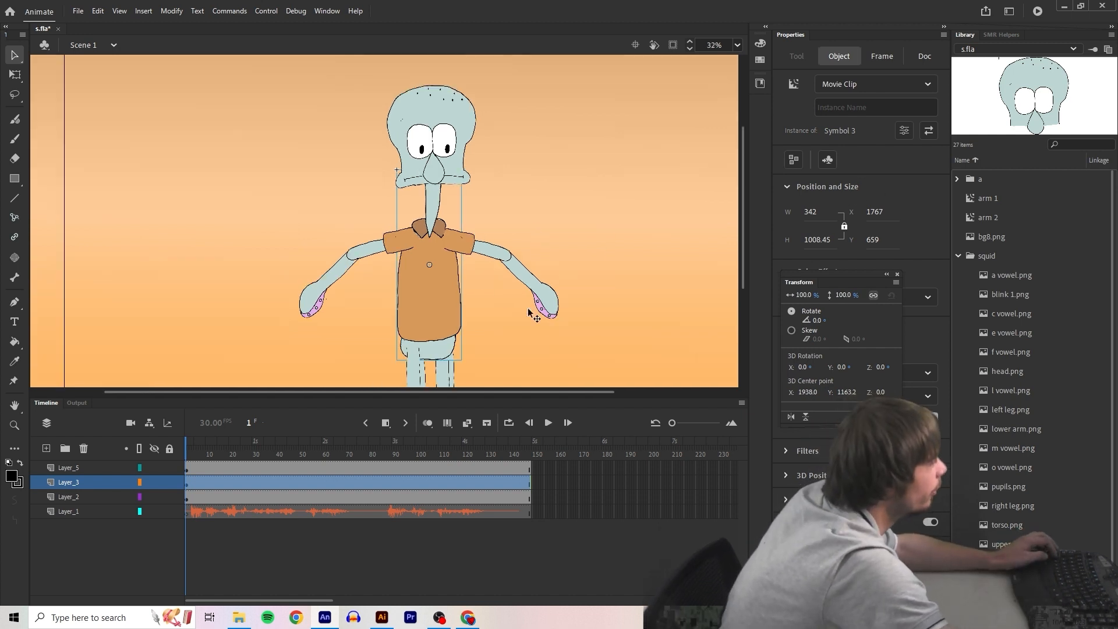
left_click(366, 260, "shift")
left_click(526, 269, "shift")
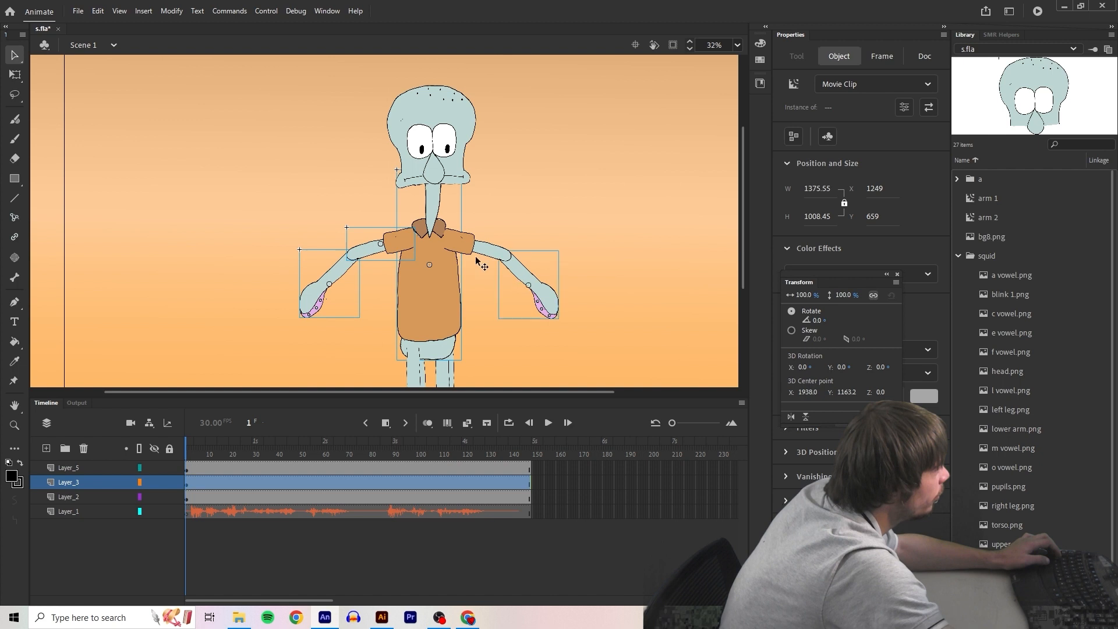
left_click(449, 124, "shift")
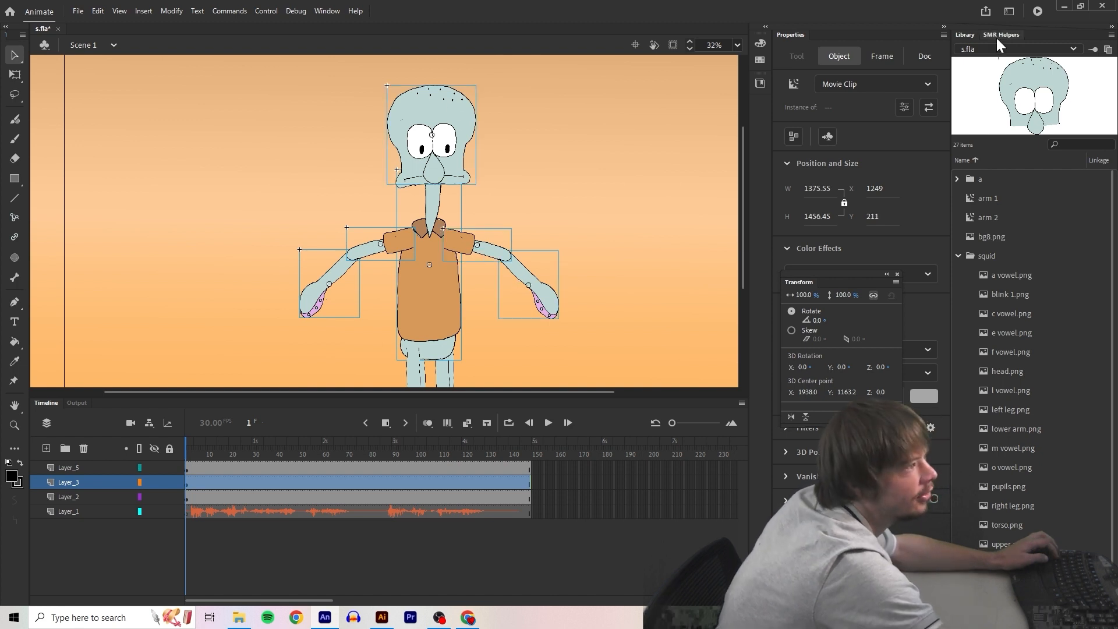
left_click(997, 37)
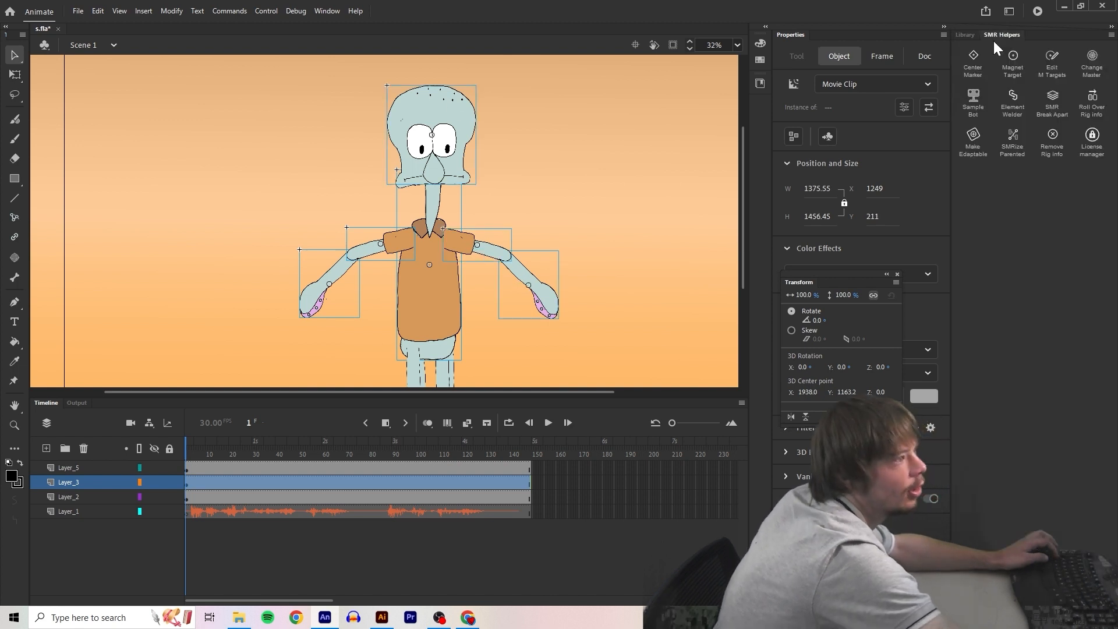
left_click(980, 136)
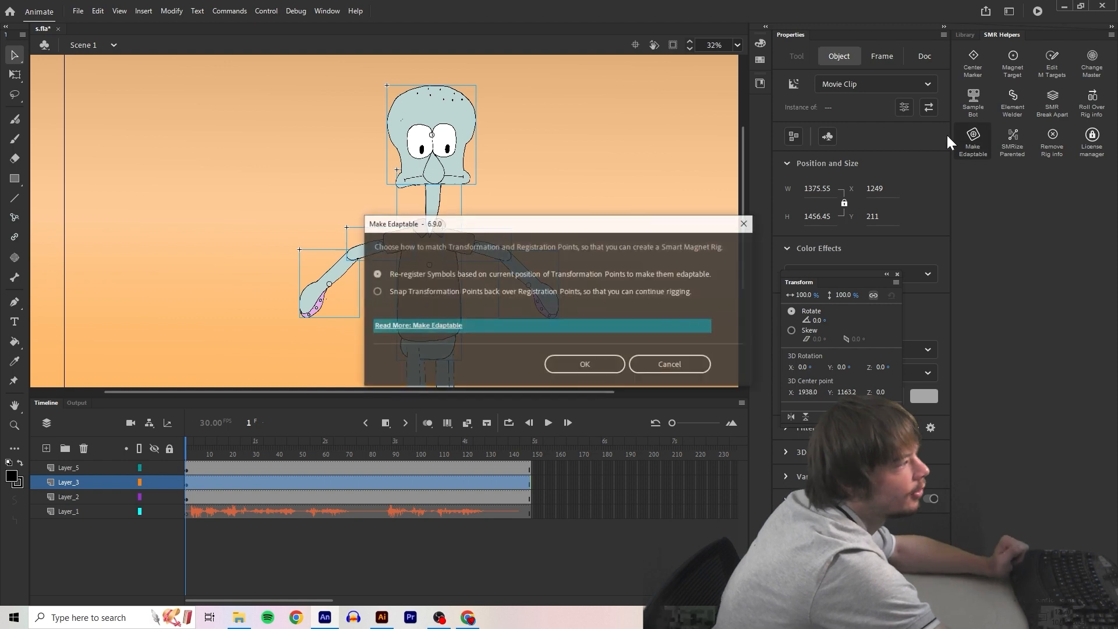
key("Return")
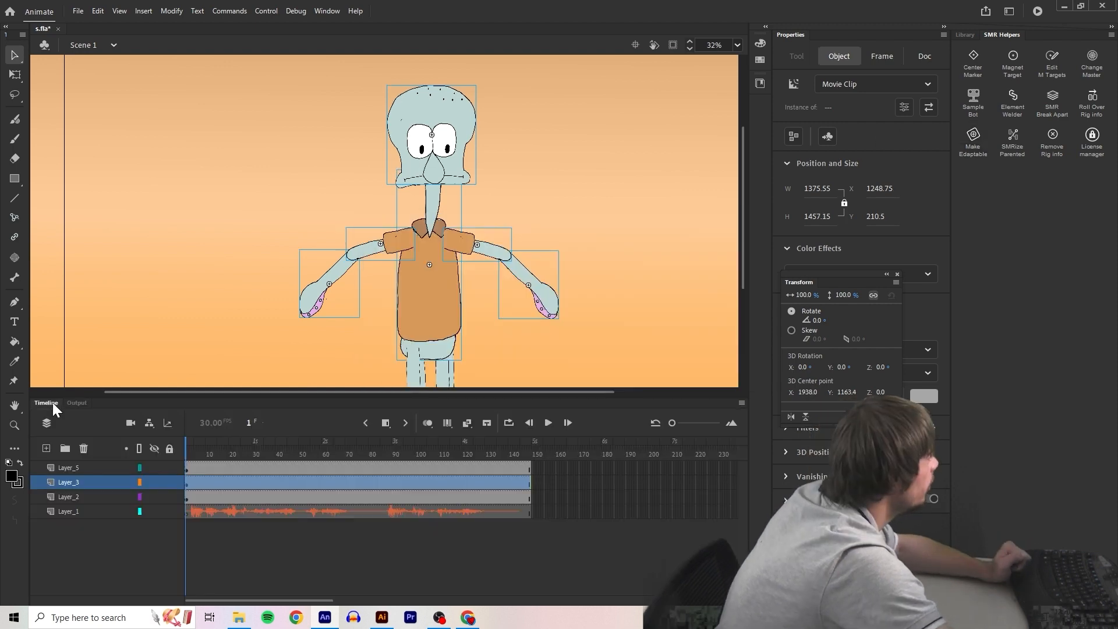
left_click(14, 217)
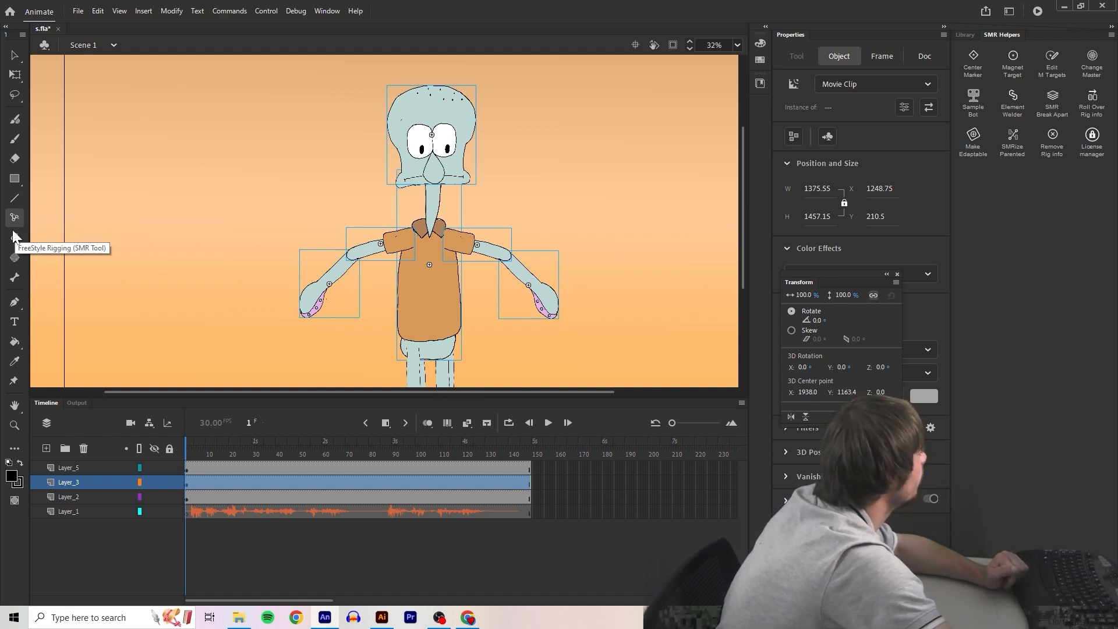
left_click(17, 449)
left_click(187, 56)
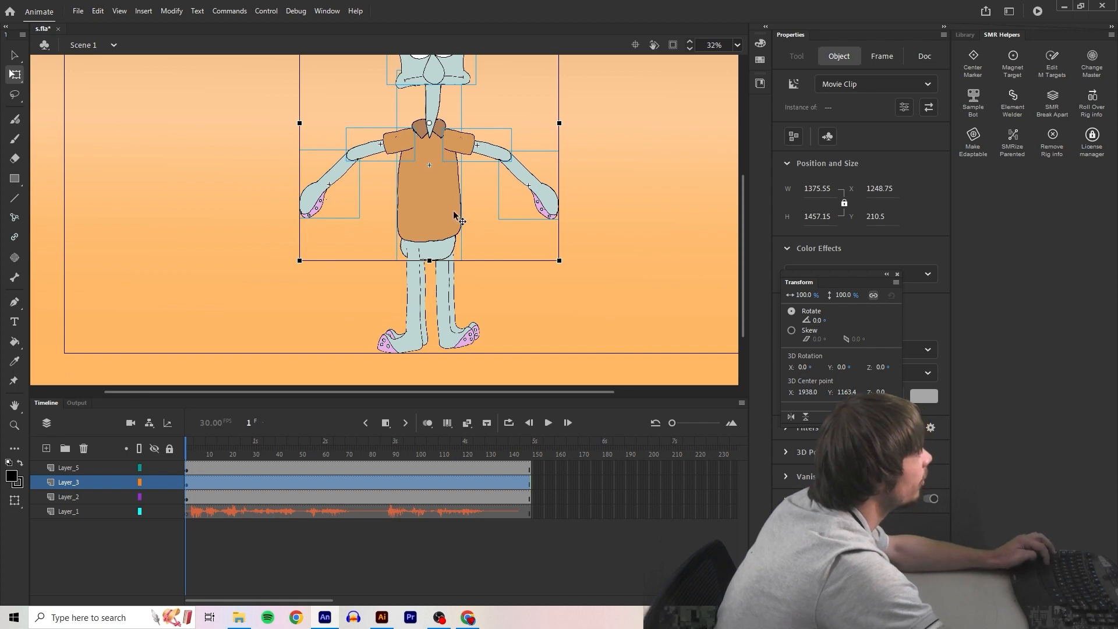
Move the transformation points of the torso to the collar, of arm 2 to the elbow and of arm 1 to the hand
scroll(452, 209, "up", 2)
scroll(452, 208, "up", 3)
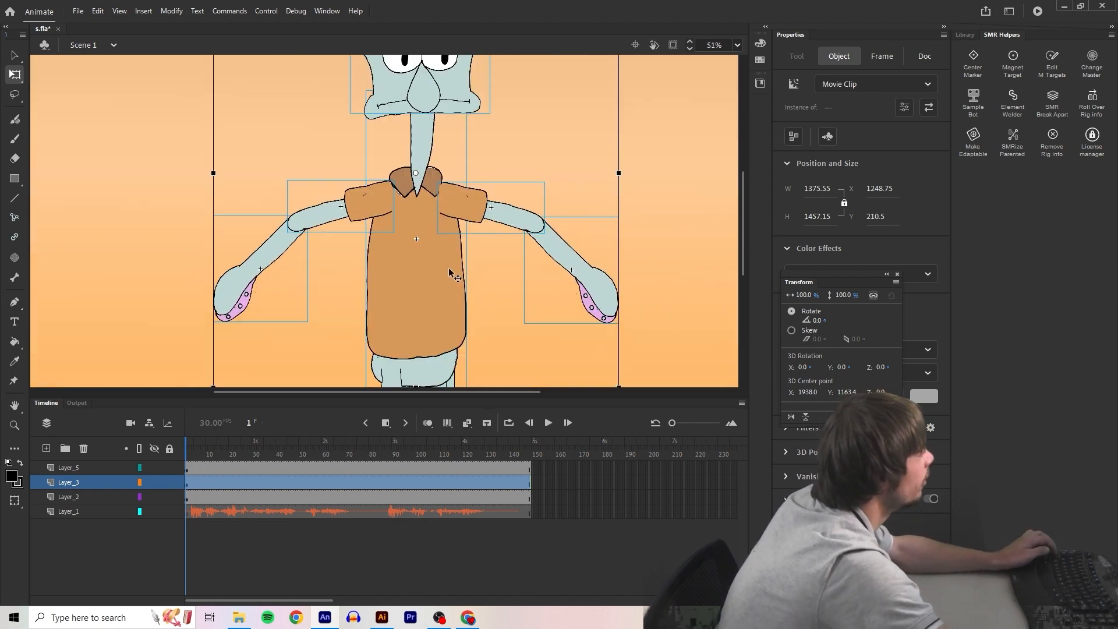
left_click(101, 190)
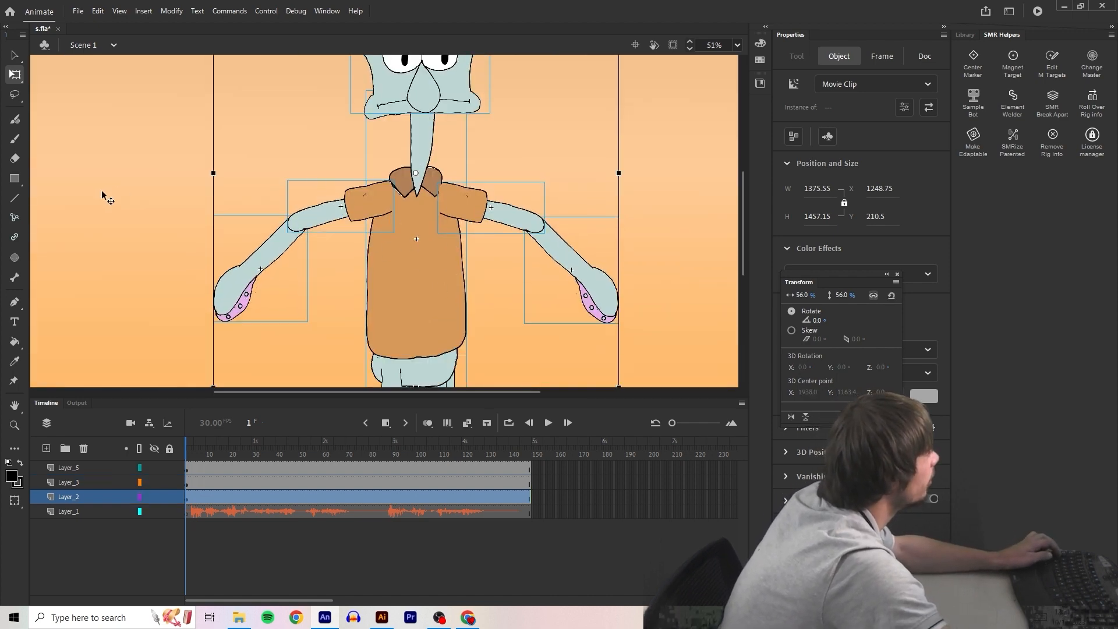
left_click(417, 288)
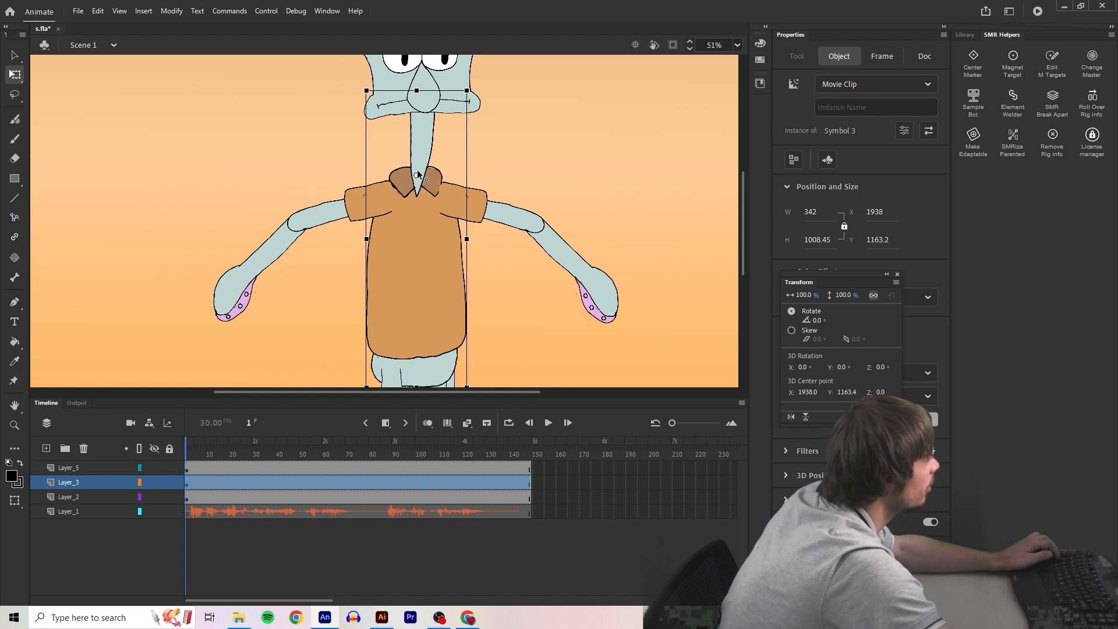
left_click(365, 204)
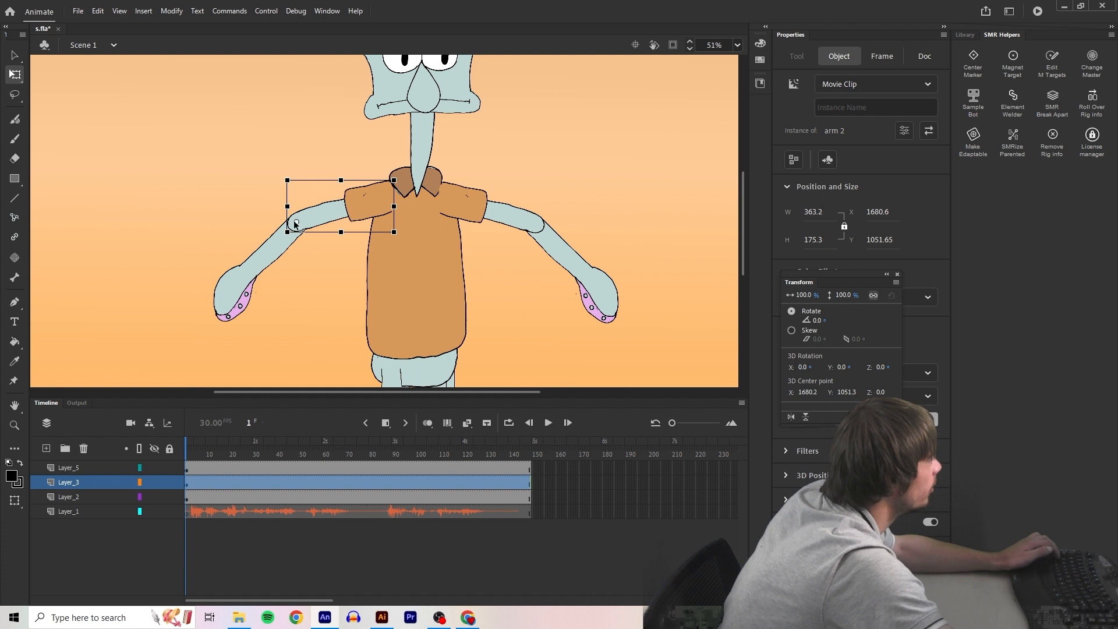
left_click(261, 271)
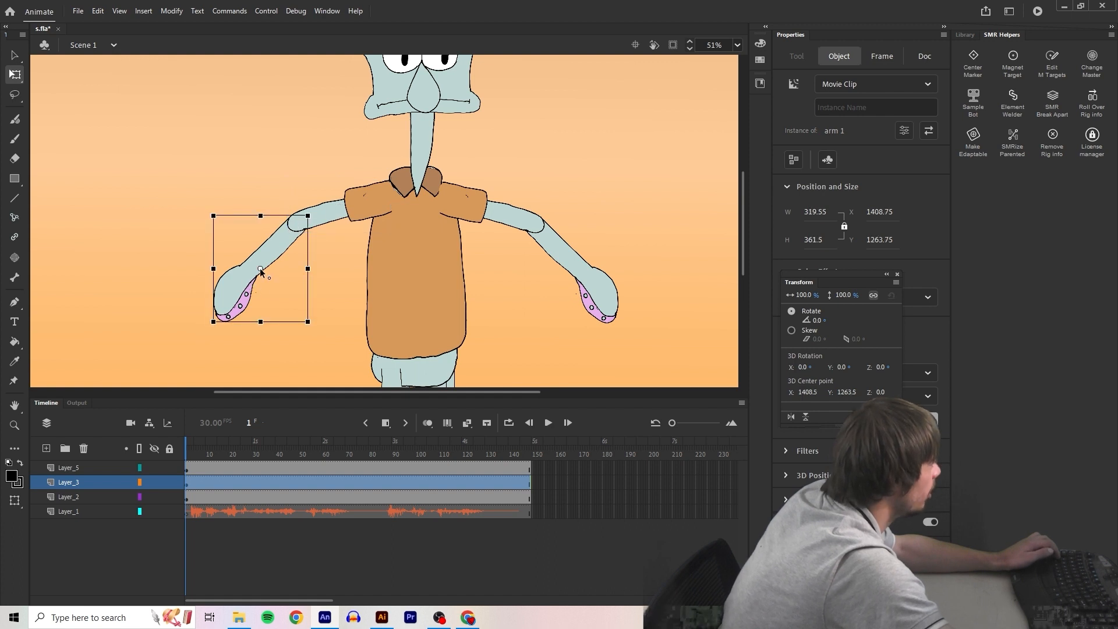
Move the transformation points of the mirrored upper arm to the shoulder, its lower arm to the elbow and the head to the nose
left_click(517, 214)
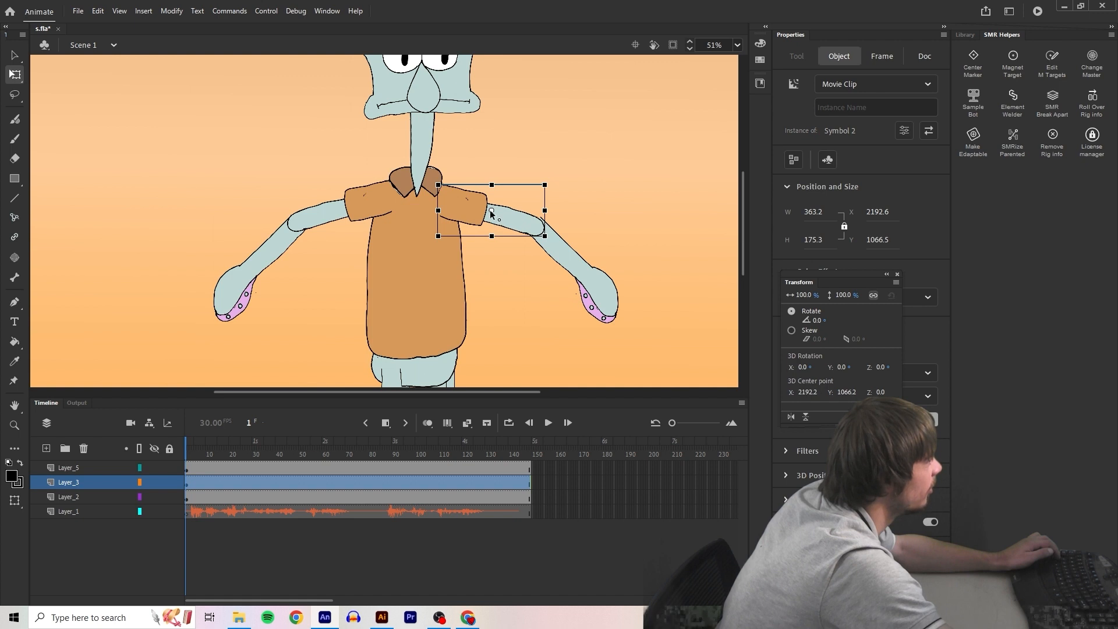
scroll(597, 264, "up", 4)
left_click(463, 105)
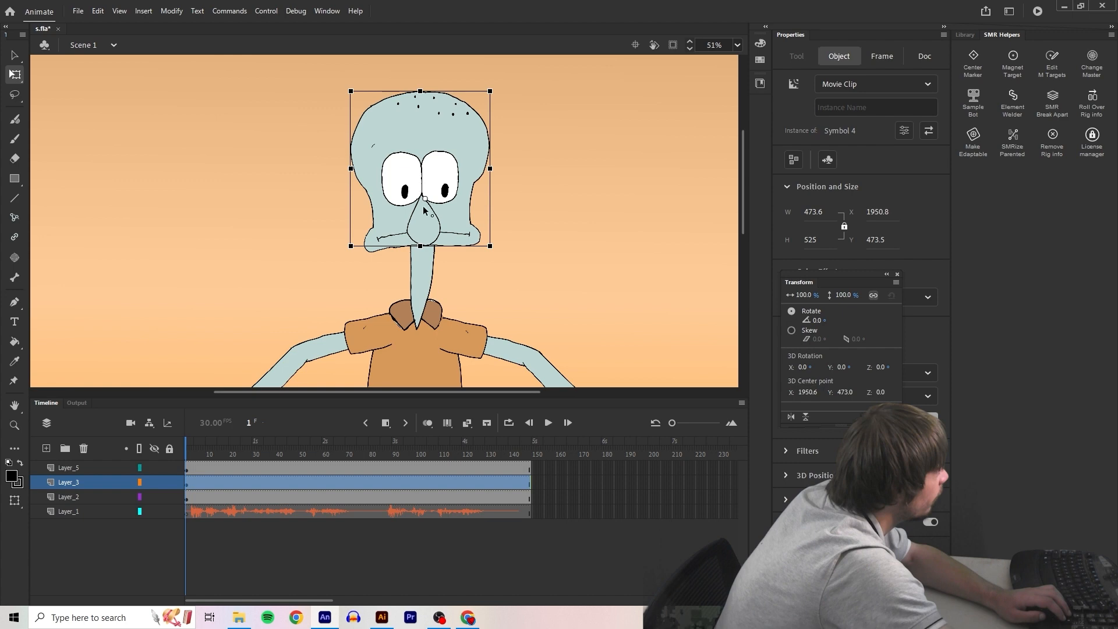
scroll(572, 207, "down", 5)
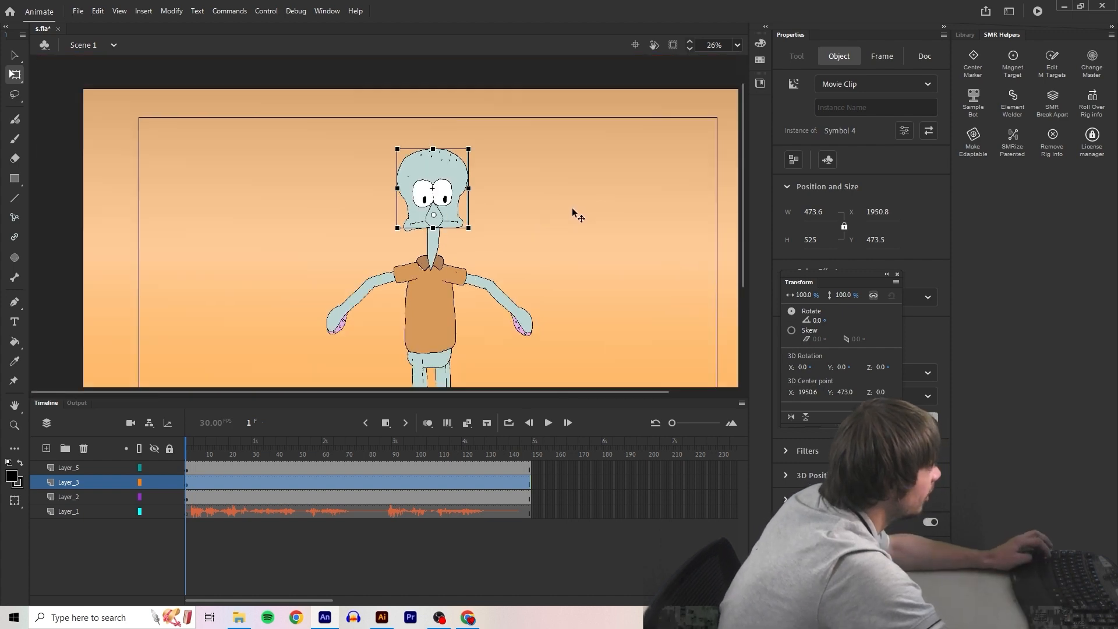
Select all six body symbols and re-register them at the repositioned transformation points with Make Edaptable
scroll(572, 207, "down", 2)
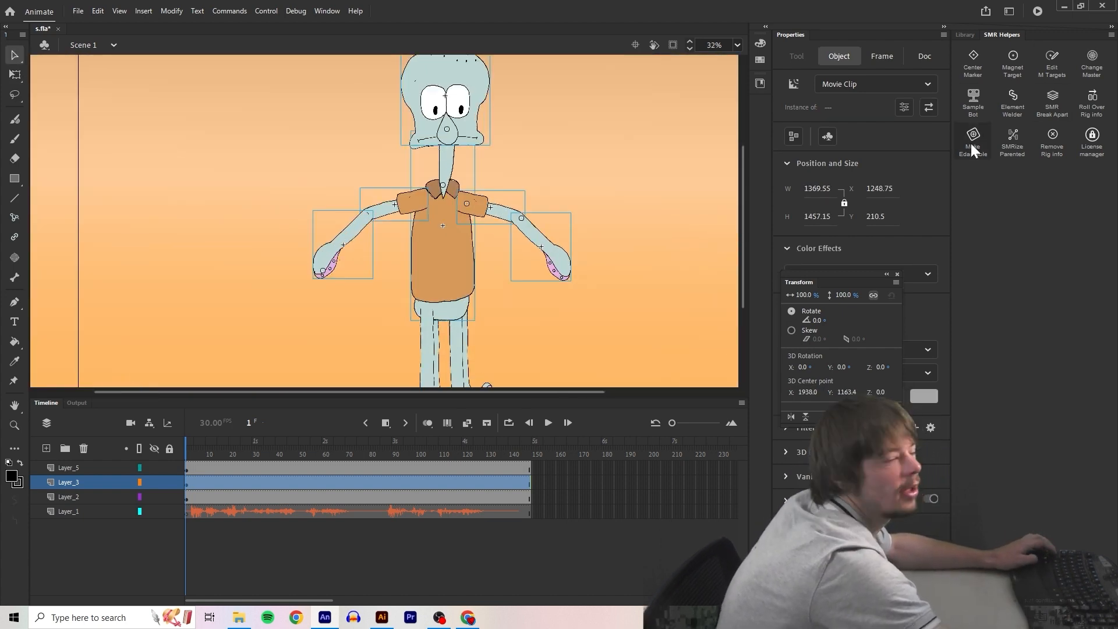
left_click(970, 143)
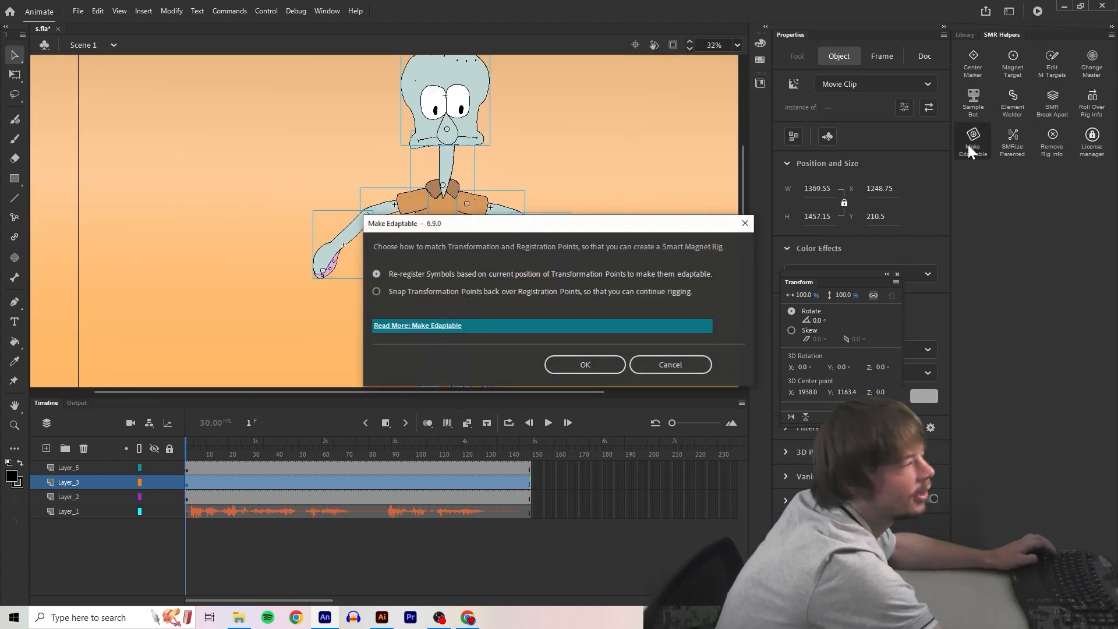
left_click(572, 366)
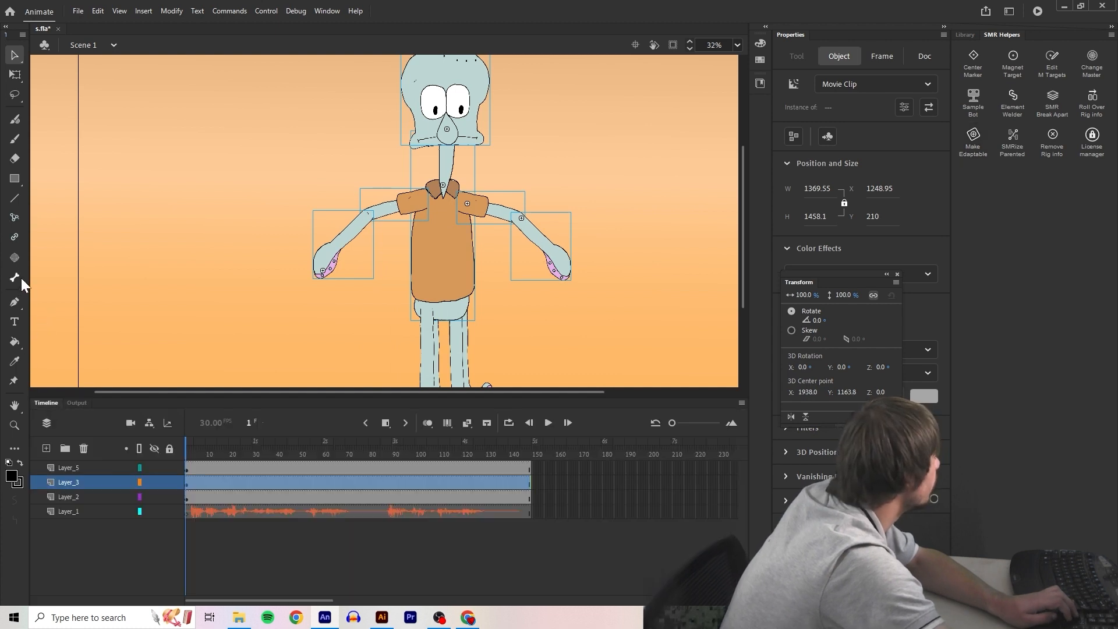
Connect the head to the torso, the torso to both upper arms, and each upper arm to its lower arm with FreeStyle Rigging
left_click(15, 237)
scroll(407, 178, "up", 1)
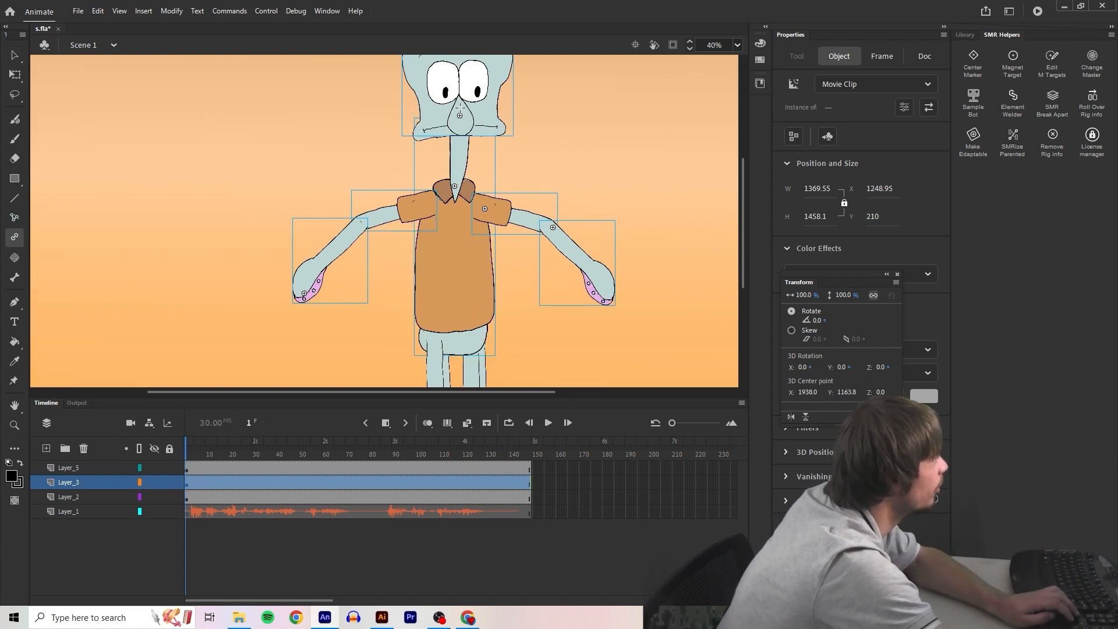
left_click(459, 84)
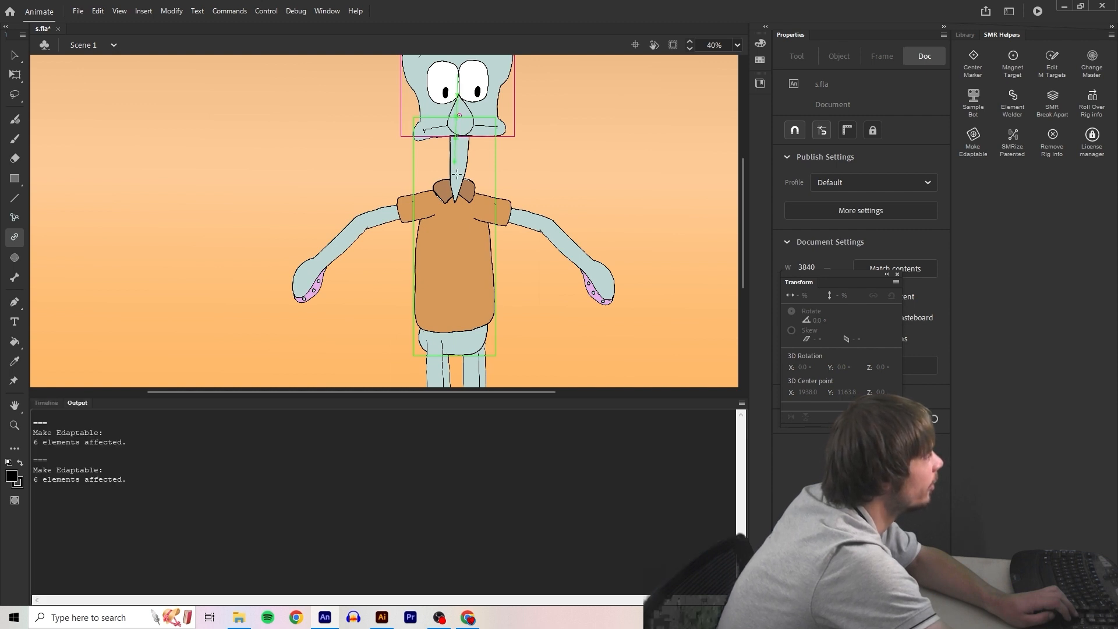
left_click_drag(405, 209, 459, 239)
left_click_drag(342, 240, 382, 215)
left_click_drag(492, 210, 563, 237)
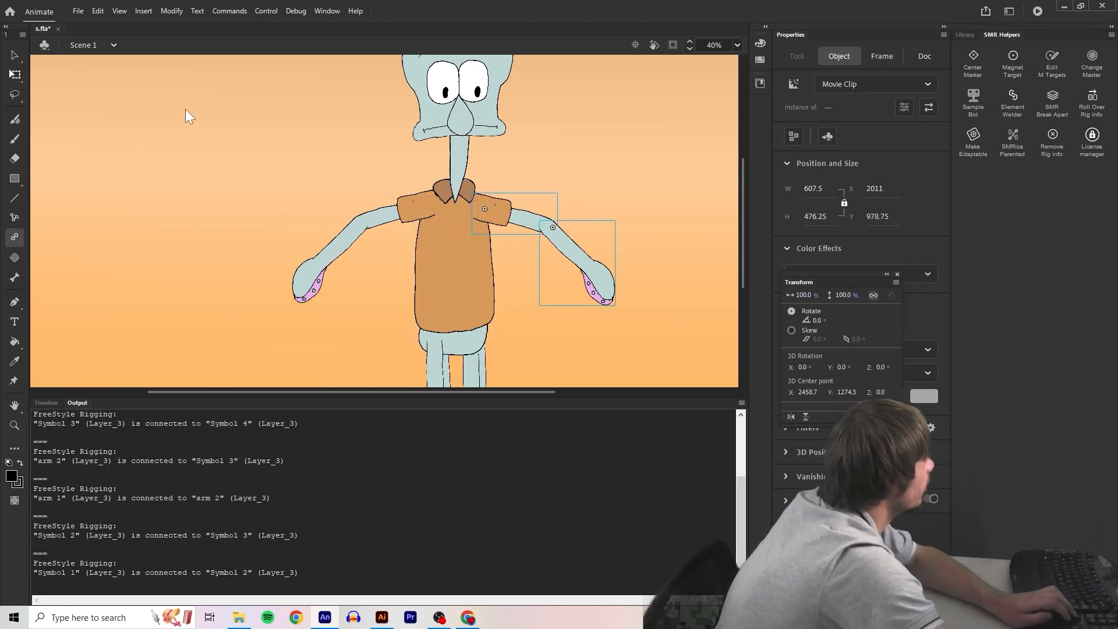
Select the head, torso and all arm symbols and run Make Edaptable to fix their mismatched transformation and registration points
left_click(452, 288)
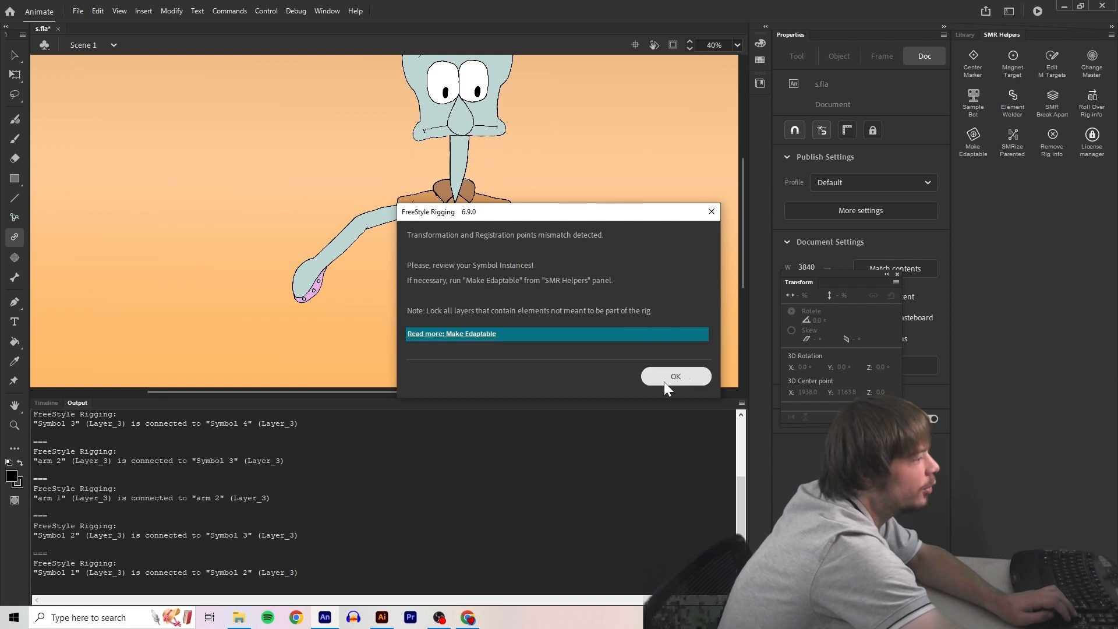
left_click(664, 382)
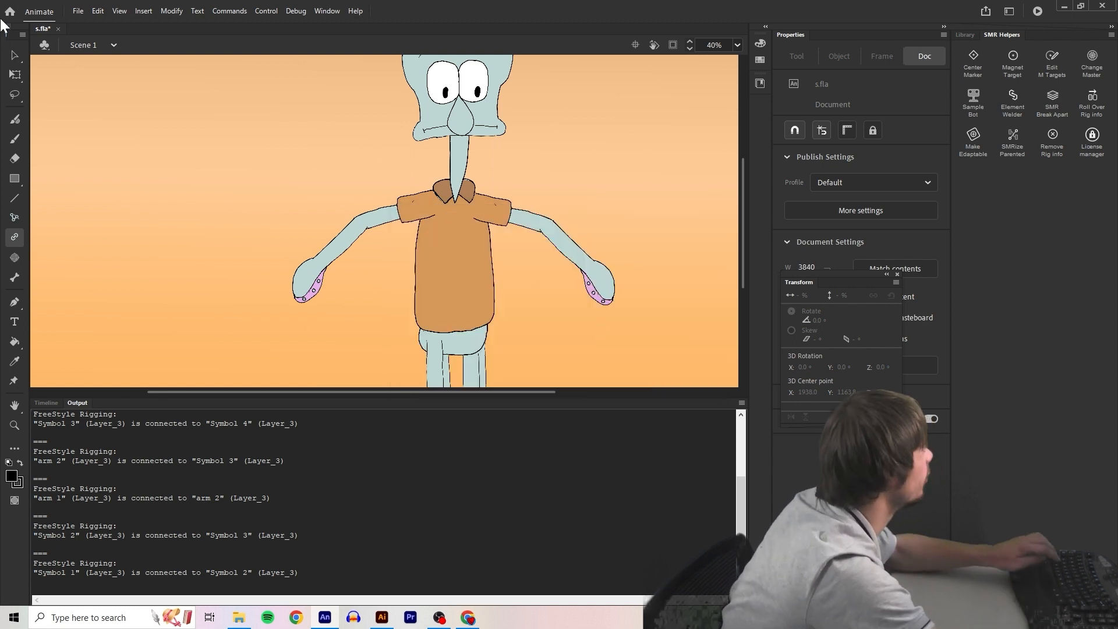
left_click(15, 56)
left_click(449, 289)
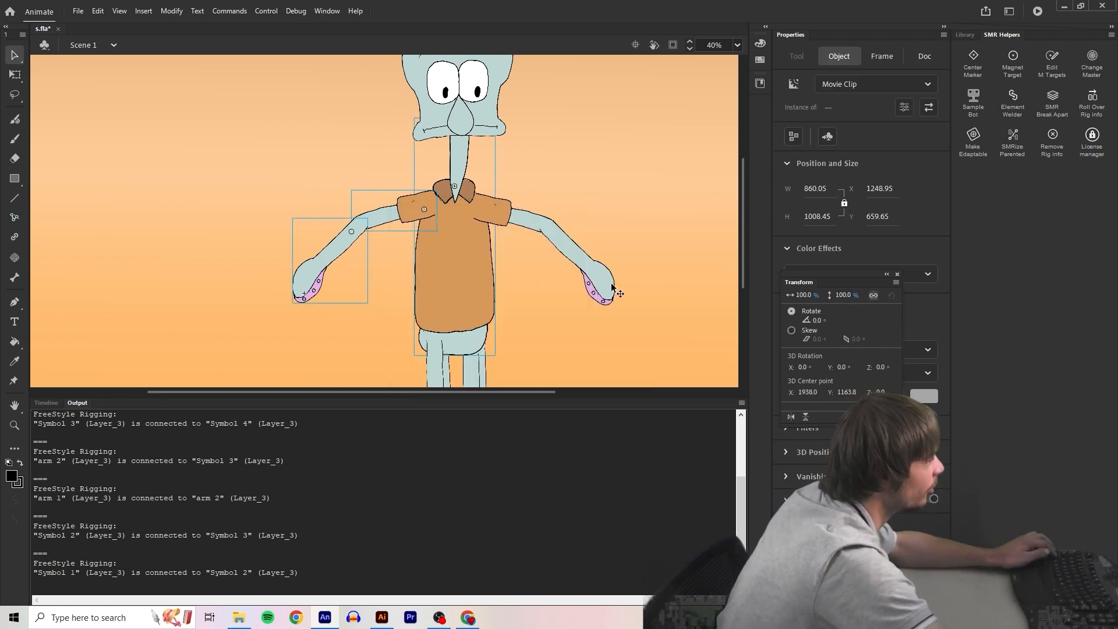
left_click(521, 227, "shift")
left_click(496, 129, "shift")
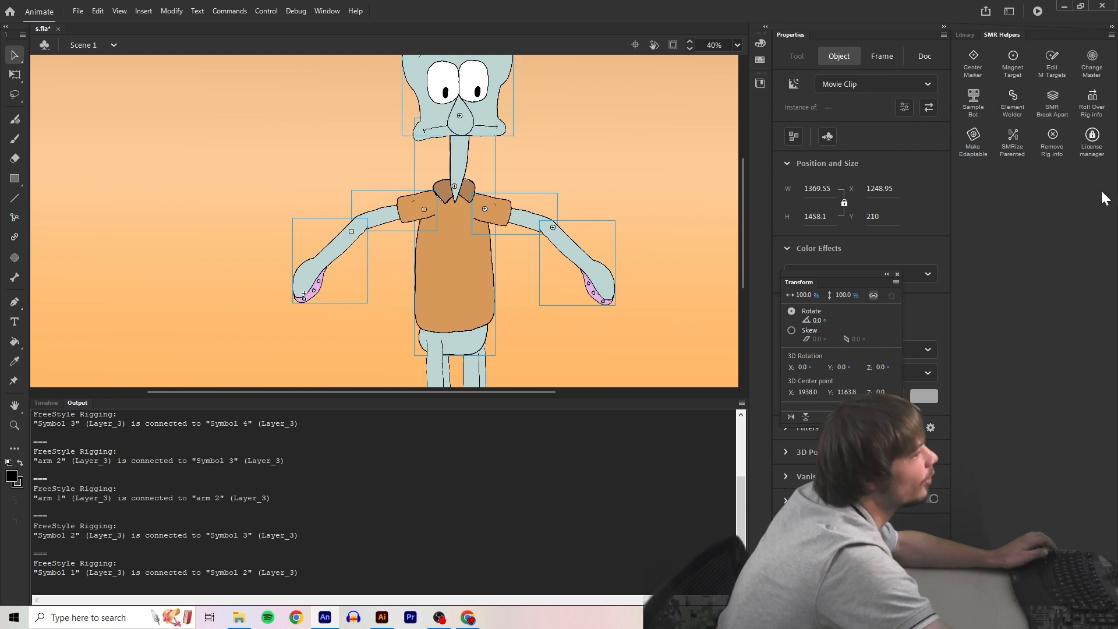
left_click(976, 139)
left_click(603, 365)
left_click(15, 237)
left_click(449, 253)
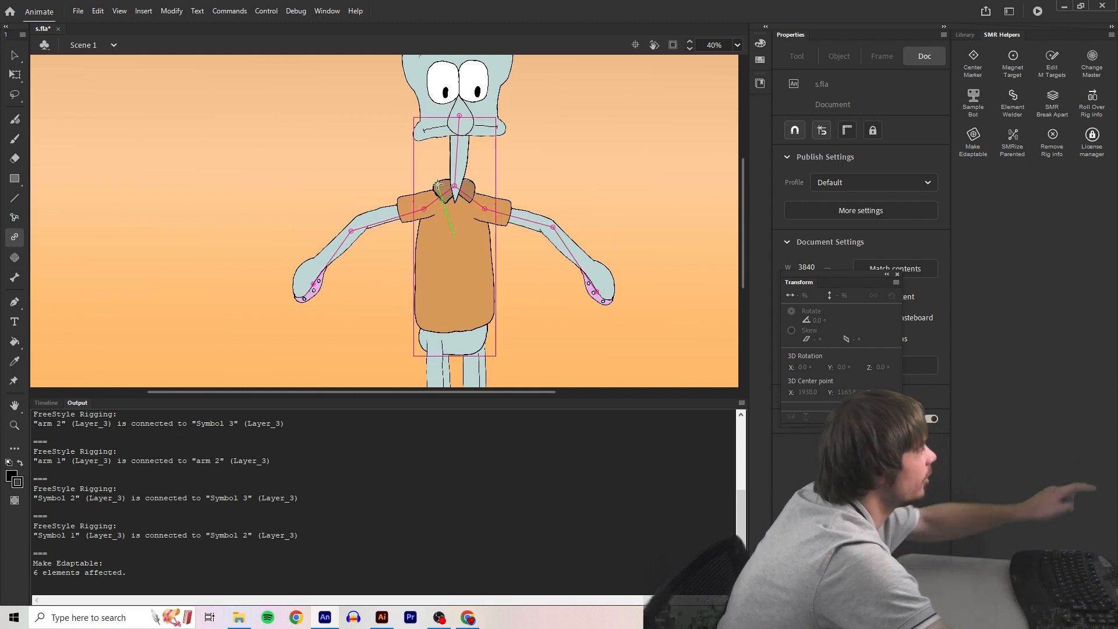
Test the arm rig by bending the arms with KineFlex and undo the last pose changes
left_click(13, 215)
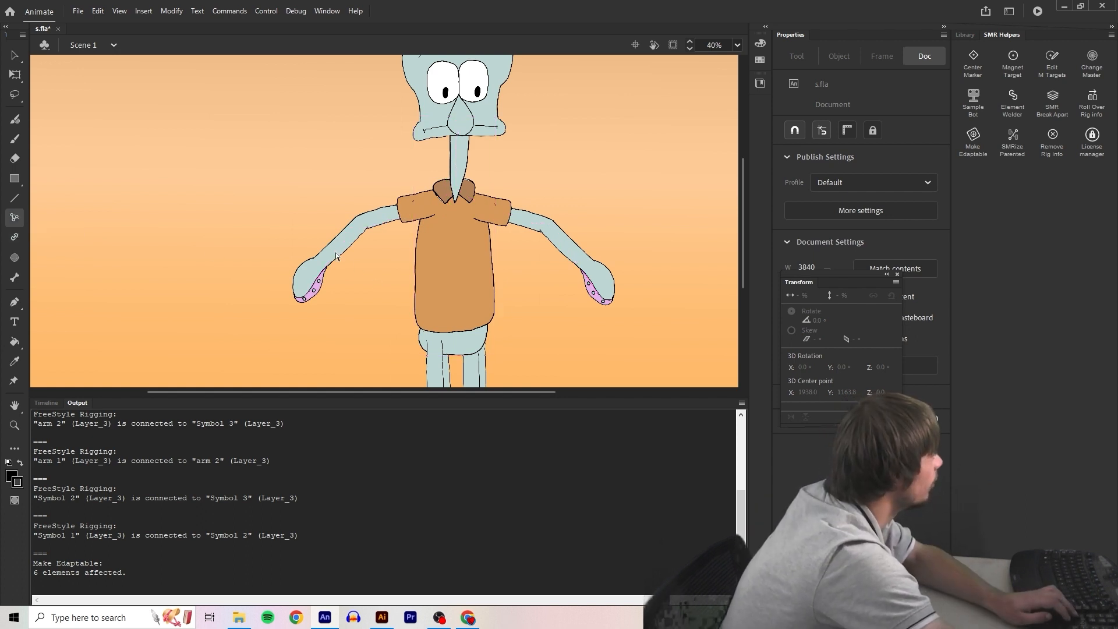
left_click_drag(365, 222, 373, 239)
key("ctrl+z")
left_click_drag(493, 288, 456, 283)
left_click_drag(342, 251, 389, 229)
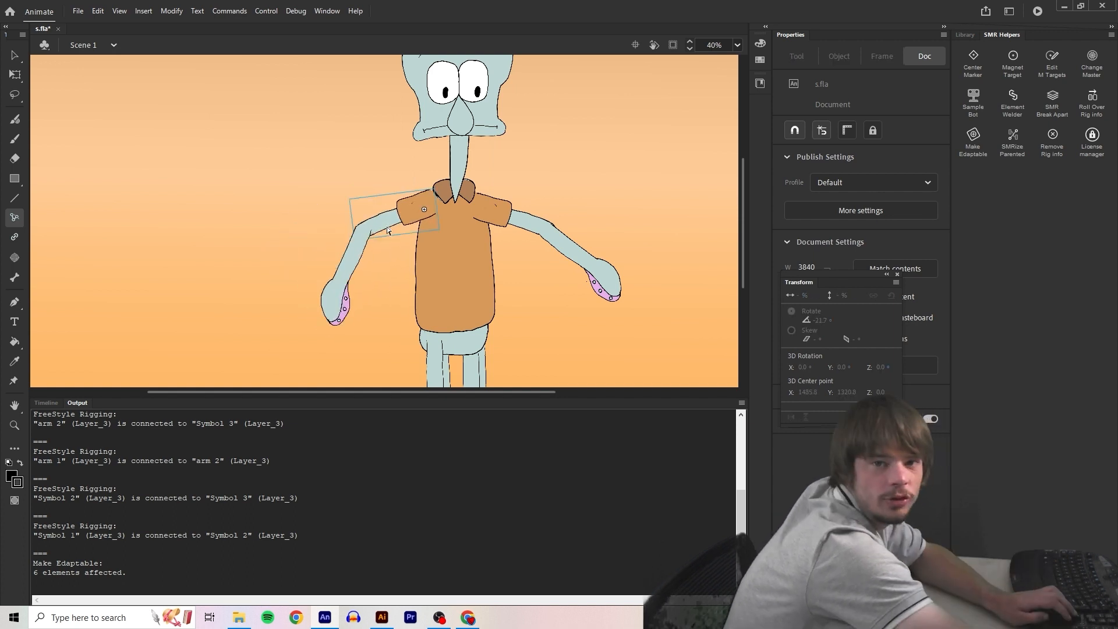
key("ctrl+z")
key("ctrl+z")
key("ctrl+z")
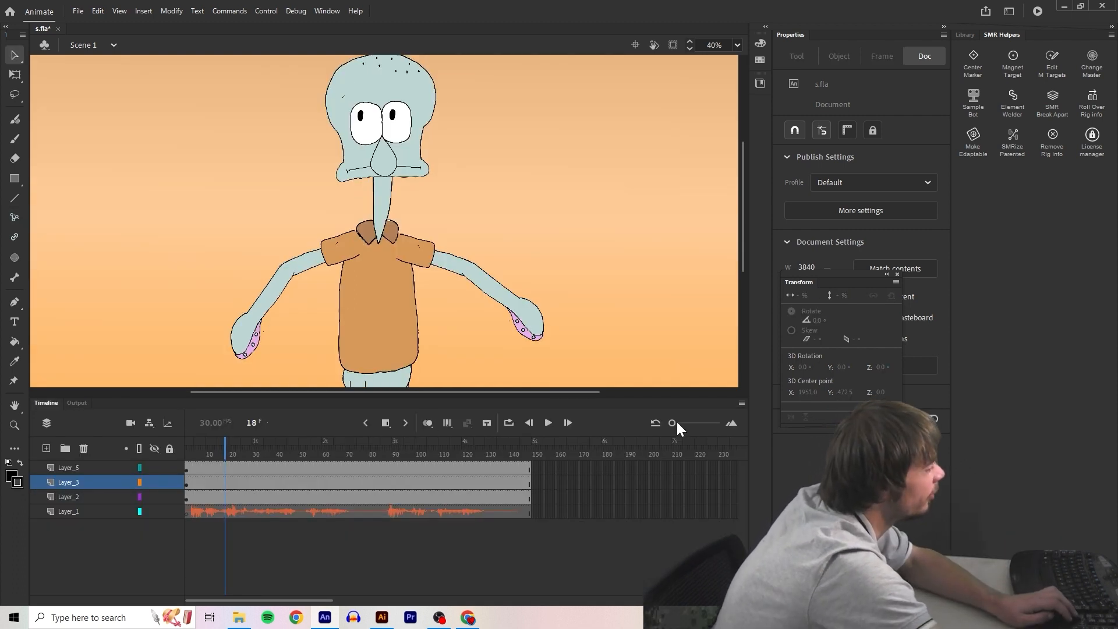
Insert a keyframe at frame 7 on Layer_3 and turn on onion skinning limited to the previous frame
left_click_drag(674, 423, 684, 424)
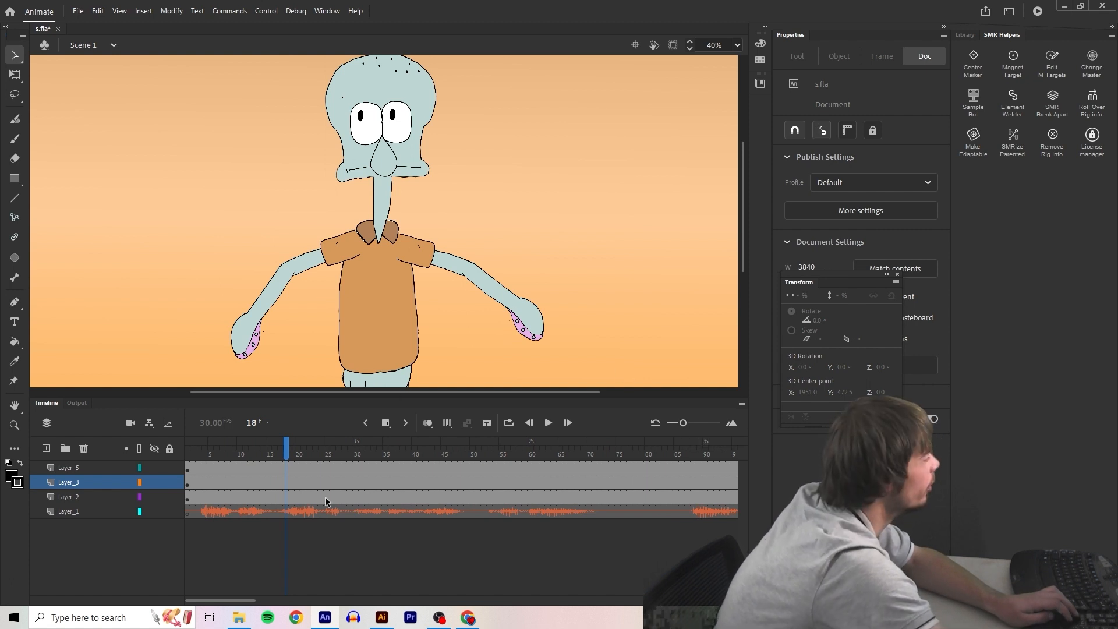
left_click(205, 456)
left_click(255, 322)
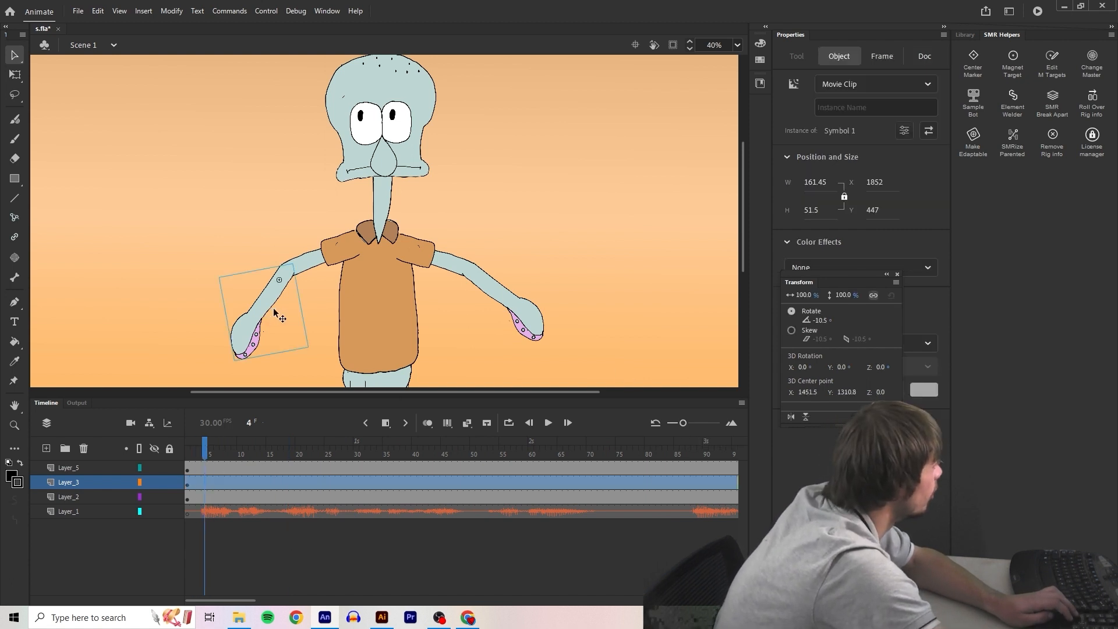
left_click_drag(683, 423, 688, 423)
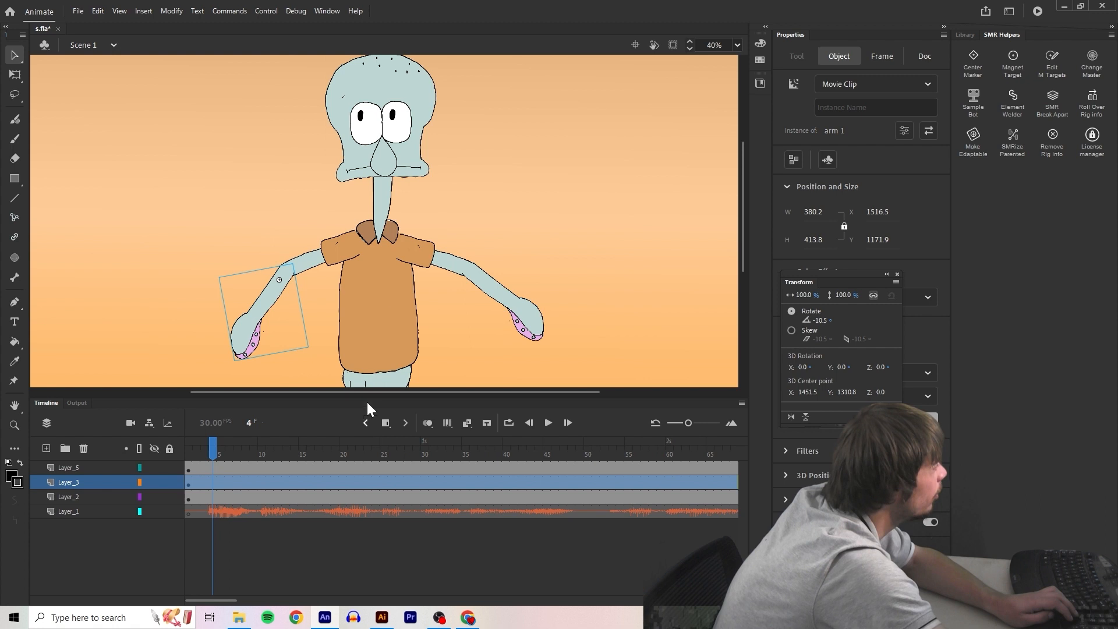
key(".")
key(".")
key(".")
left_click(388, 424)
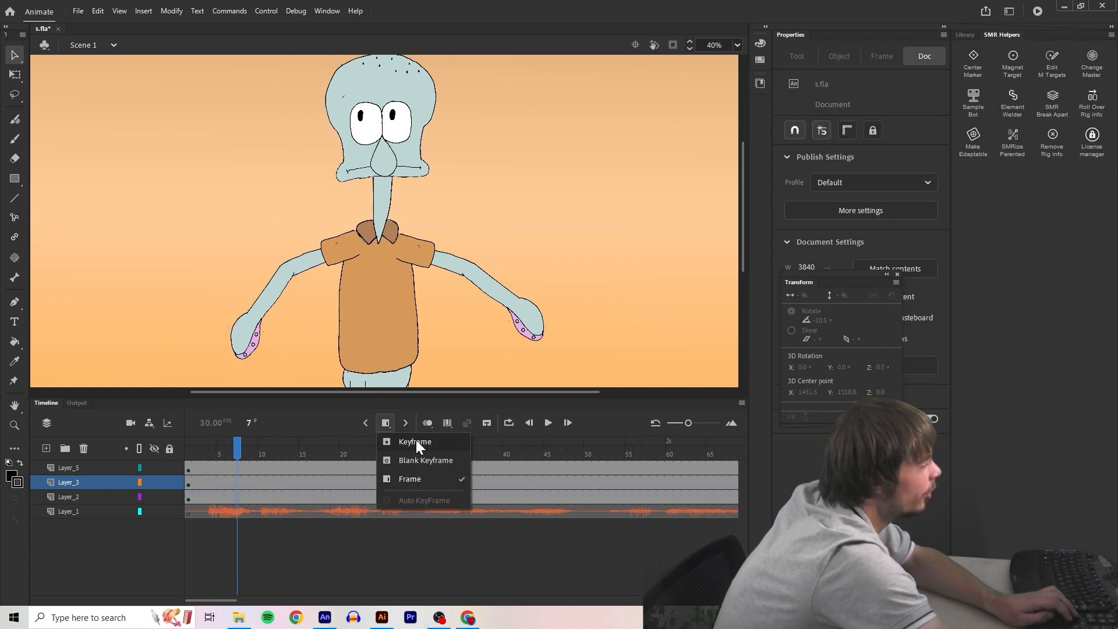
left_click(416, 440)
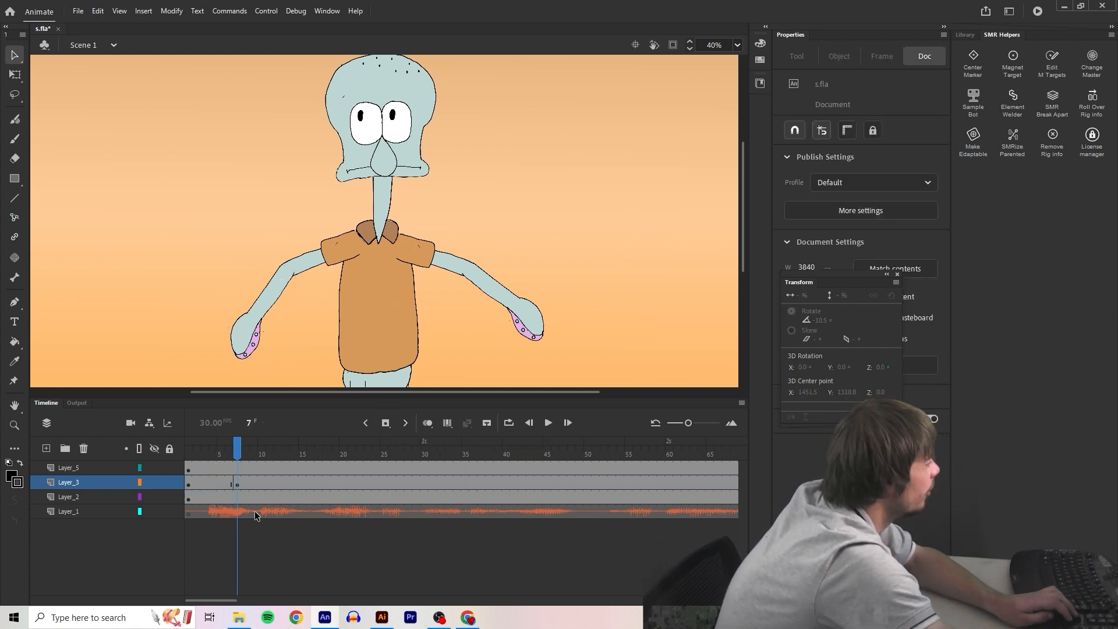
left_click(430, 427)
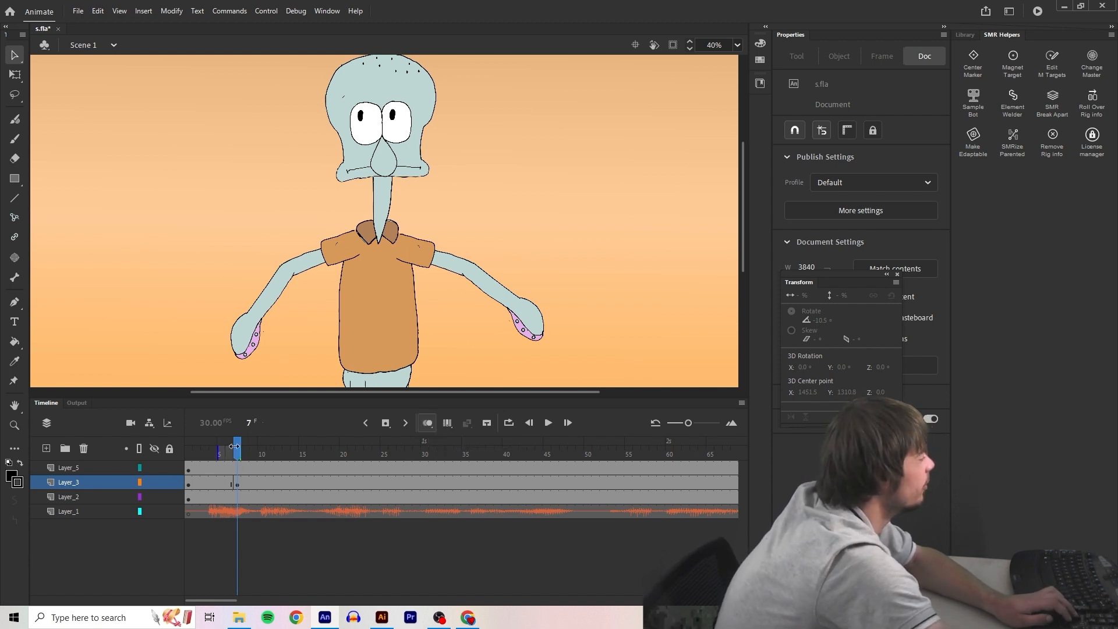
left_click_drag(245, 448, 238, 448)
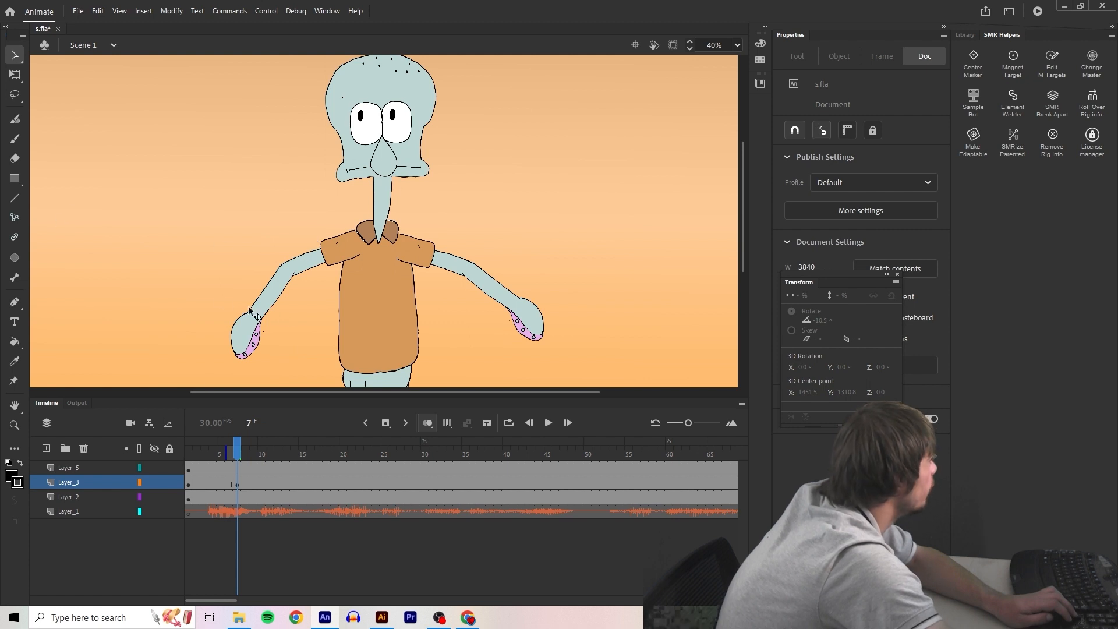
Repose the arms on frame 7 with KineFlex, lowering arm 2 slightly and swinging the mirrored lower arm outward
left_click(289, 270)
key("m")
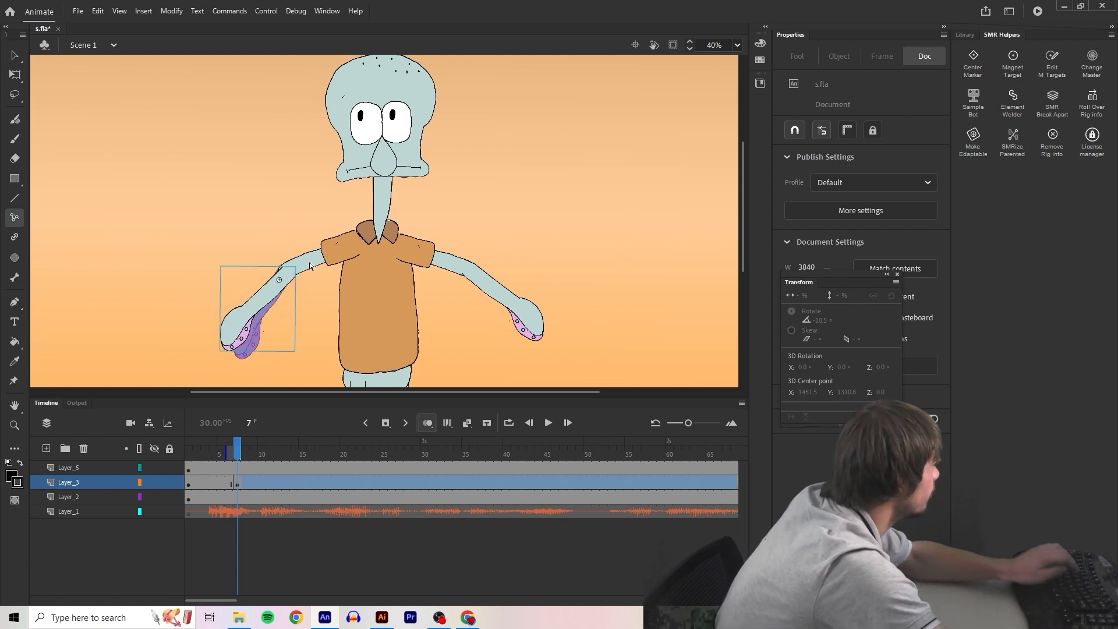
left_click_drag(299, 263, 284, 310)
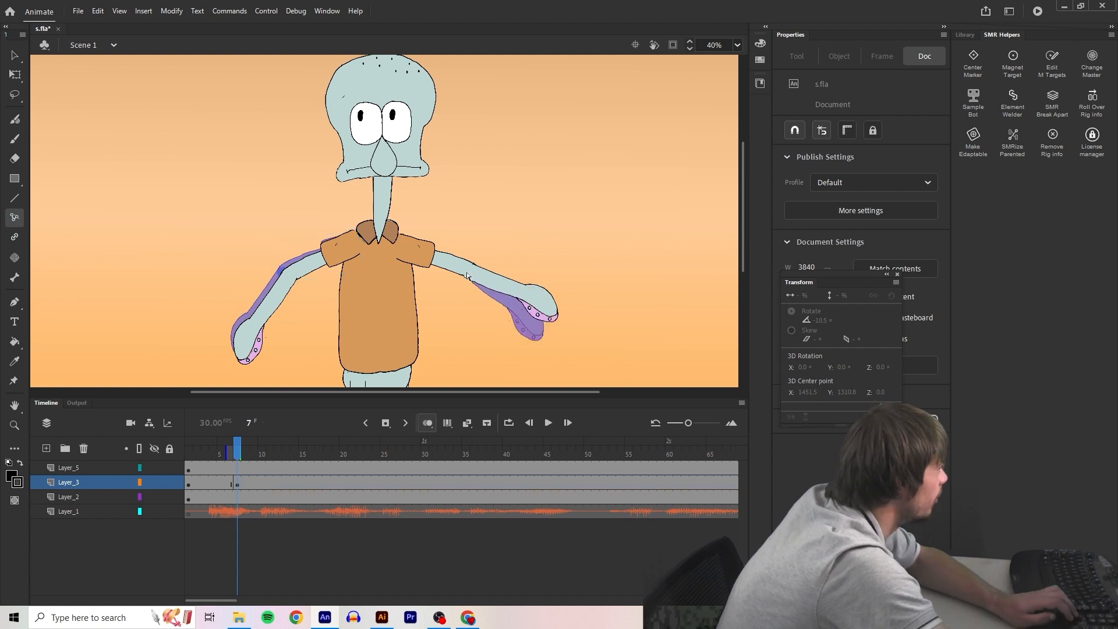
left_click_drag(541, 312, 550, 304)
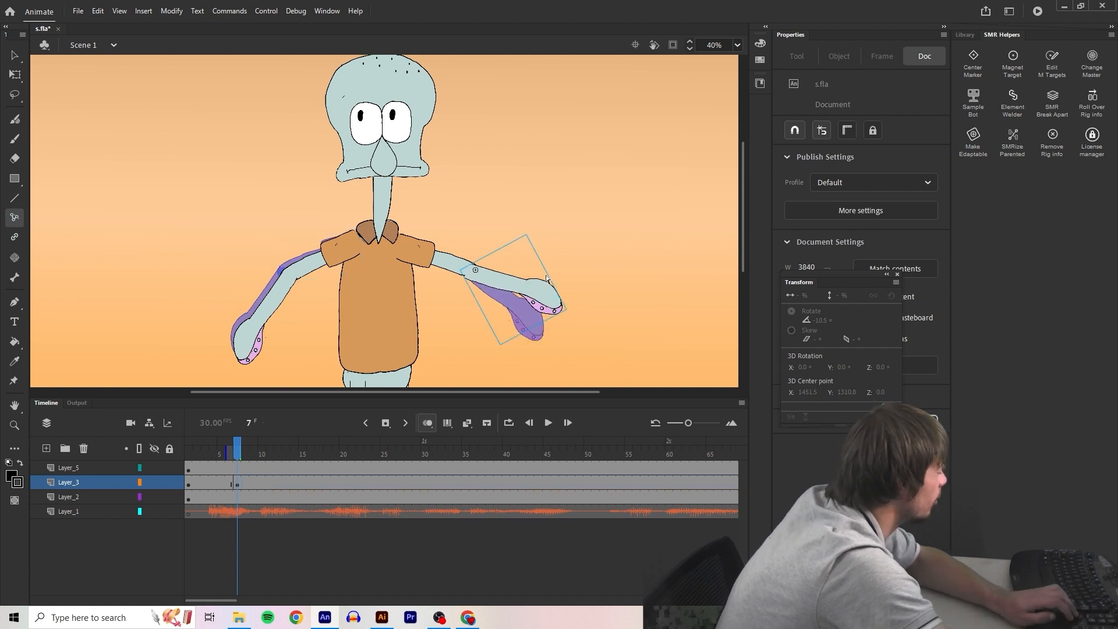
Lower arm 2 at the shoulder in the frame 1 pose and return to the frame 7 keyframe
key("comma")
key("shift+comma")
left_click(294, 272)
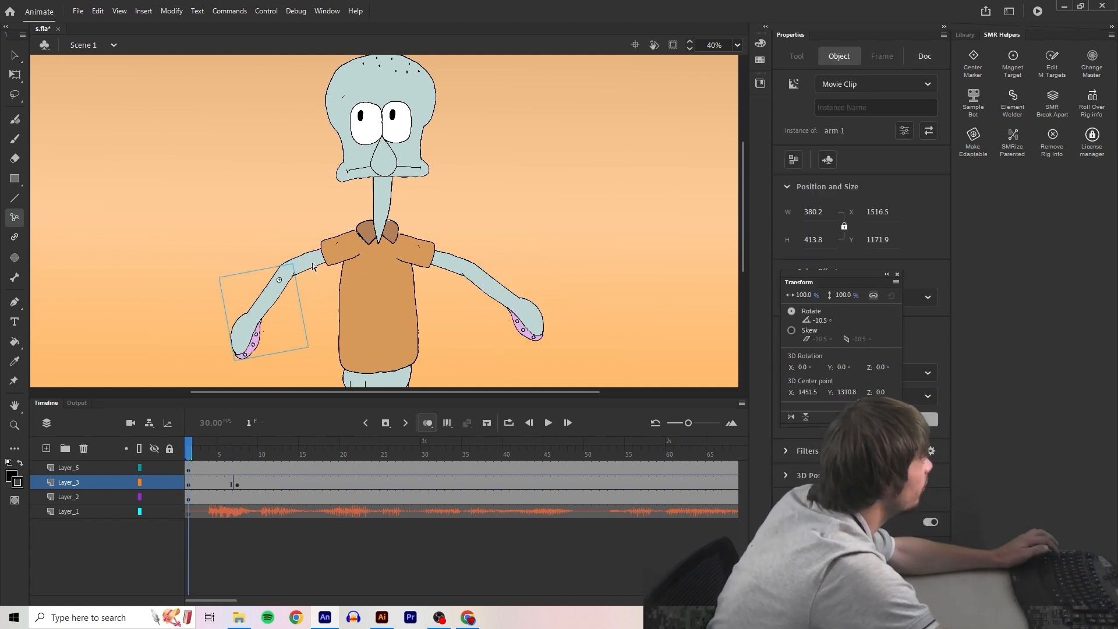
left_click_drag(315, 269, 322, 291)
key("alt+period")
scroll(291, 286, "down", 1)
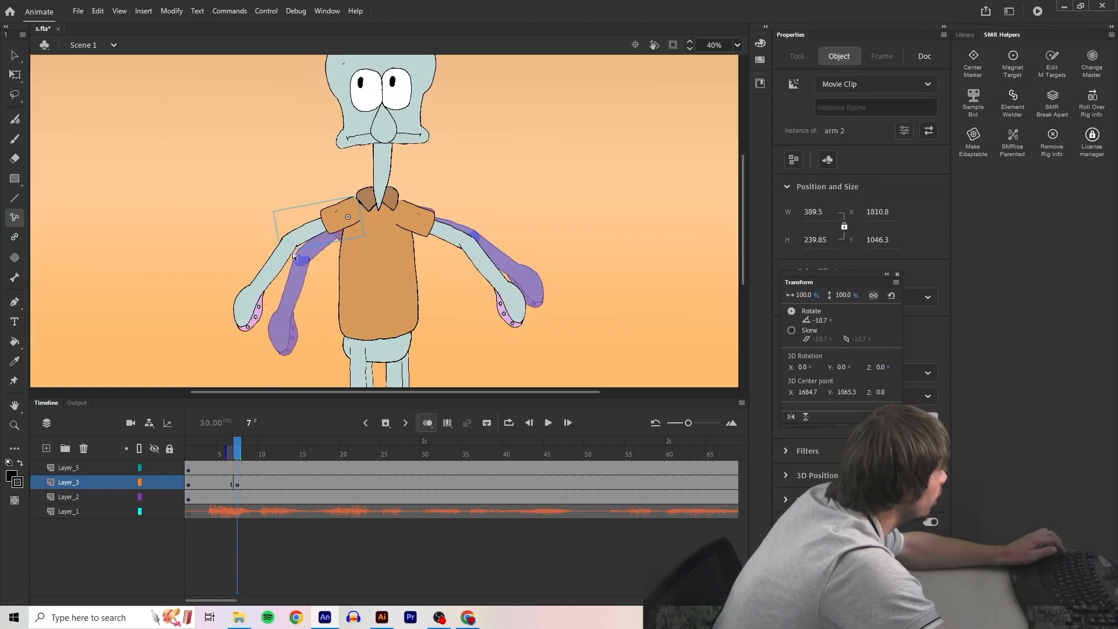
Lower both arms toward the torso frame by frame, using Layer_3 keyframes on frames 8 to 11
left_click(262, 280)
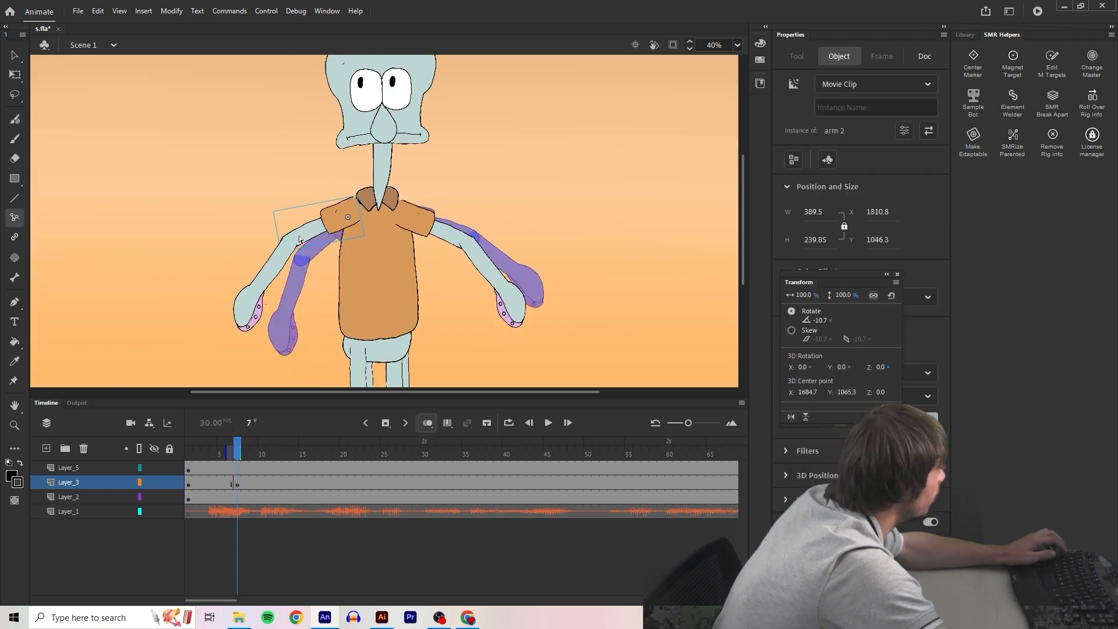
key("period")
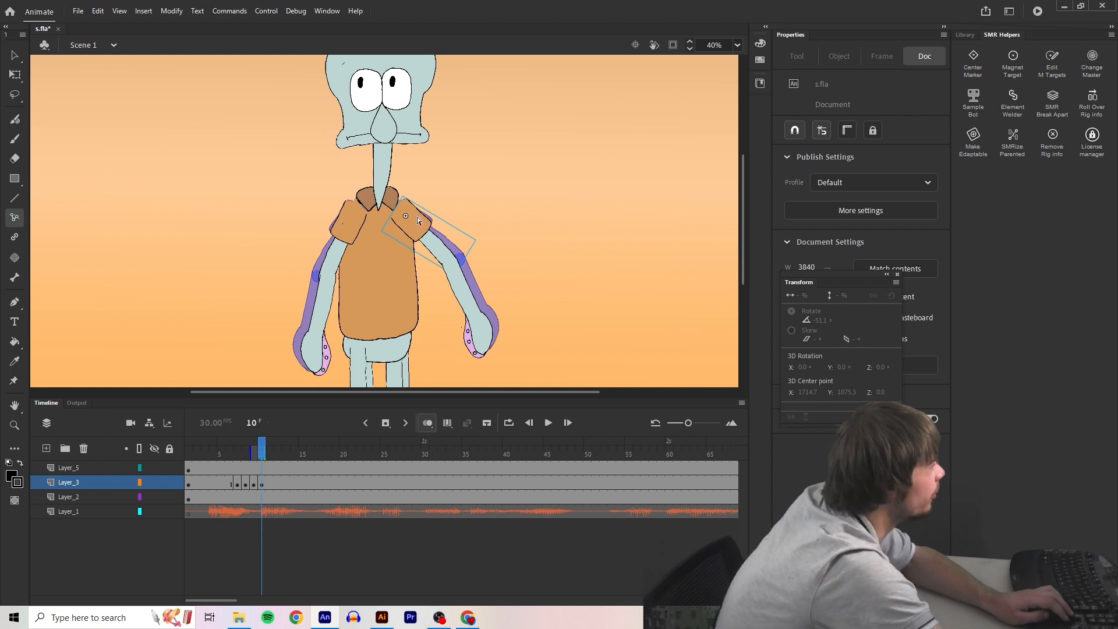
key("comma")
key("comma")
key("comma")
left_click(373, 178)
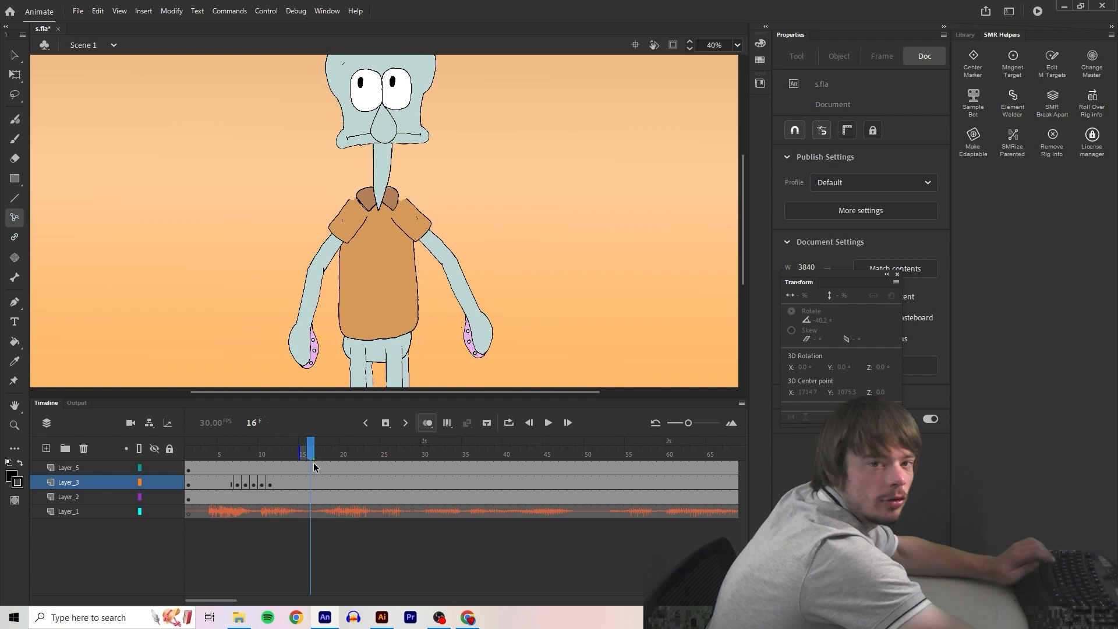
Shift the pupils right and down in small increments across Layer_5 keyframes on frames 12 to 16
scroll(339, 265, "up", 2)
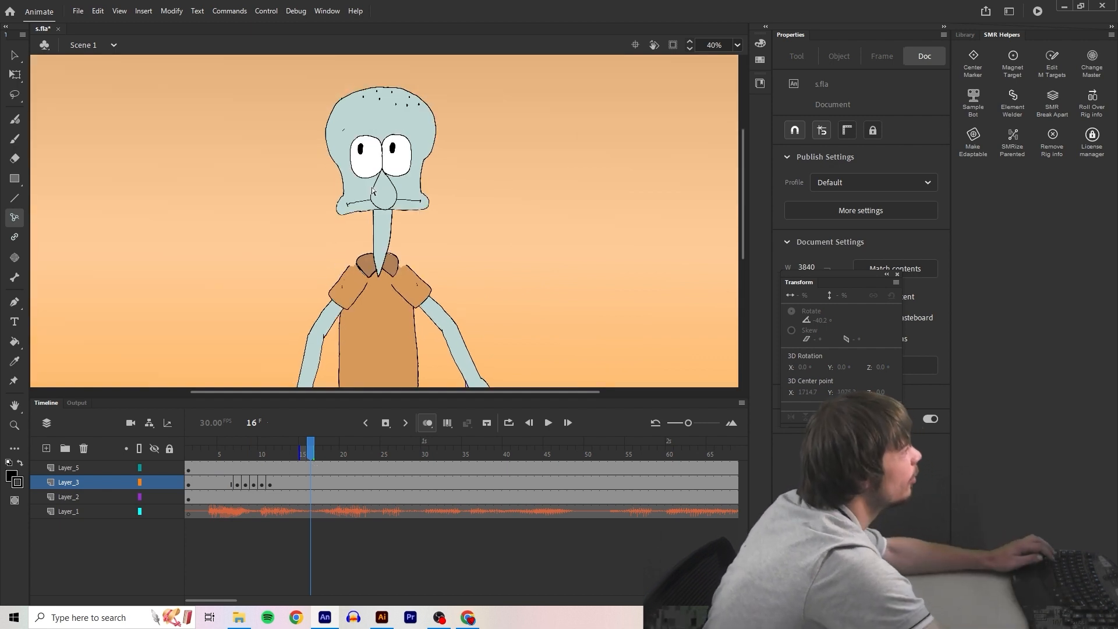
scroll(409, 143, "up", 2)
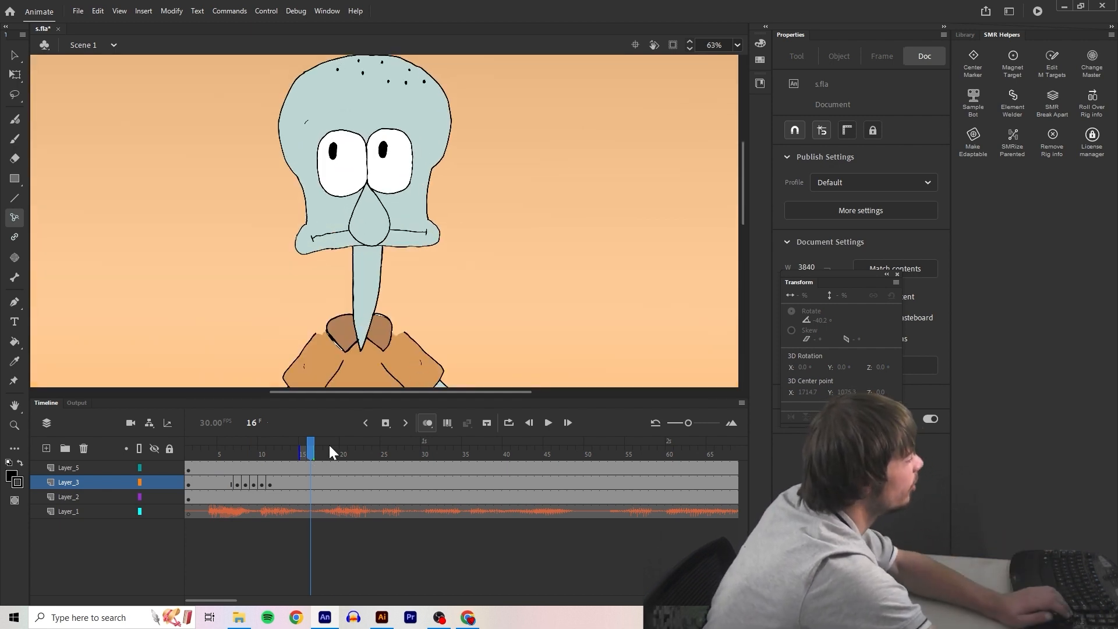
left_click_drag(330, 448, 442, 454)
left_click(387, 150)
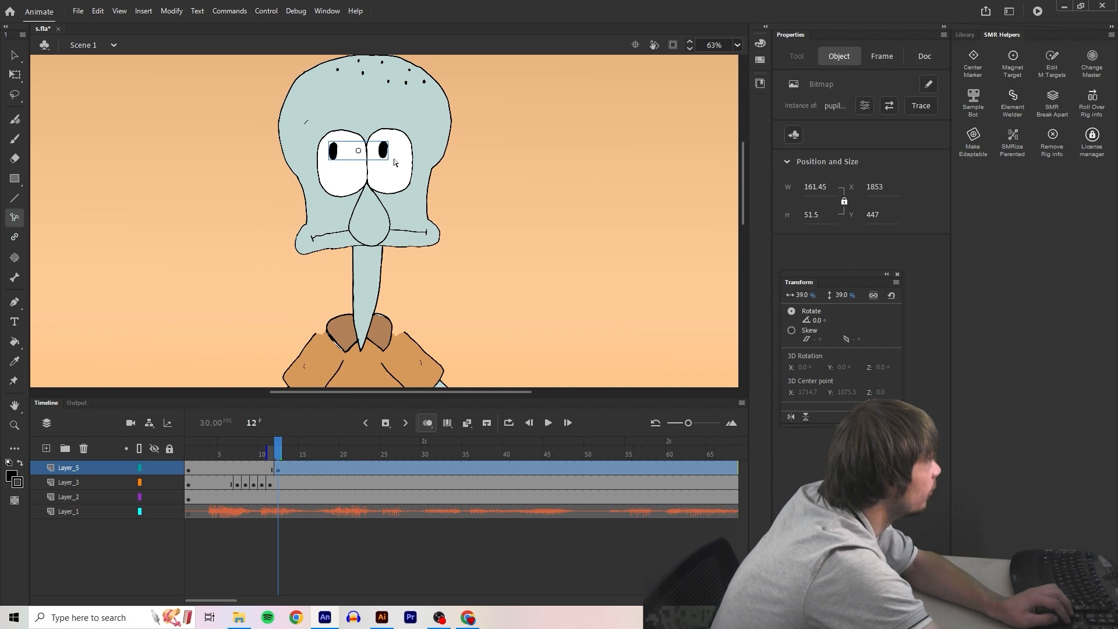
key("Right")
key("Right")
key("Right")
key("Right")
key("Right")
key("Right")
key("Right")
key("Right")
key("Right")
key("Right")
key("Right")
key("Right")
key("Right")
key("Down")
key("Down")
key("Down")
key("Down")
key("Down")
key("Down")
key("Down")
key("Down")
key("Down")
key("Down")
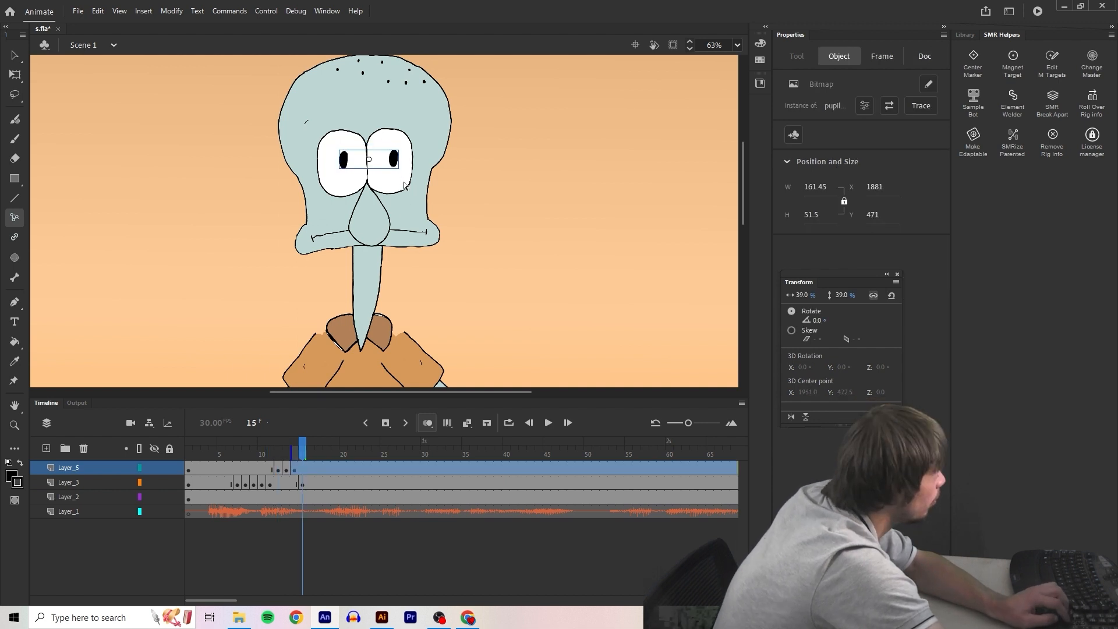
key("Right")
key("Right")
key("Right")
key("Right")
key("Right")
key("Right")
key("Right")
key("Right")
key("Right")
key("Right")
key("Right")
key("Right")
key("Right")
key("Left")
key("Left")
key("Left")
key("Left")
key("Left")
key("Left")
key("Left")
key("Left")
key("Left")
key("Left")
key("Left")
key("Left")
key("Left")
key("Left")
key("Up")
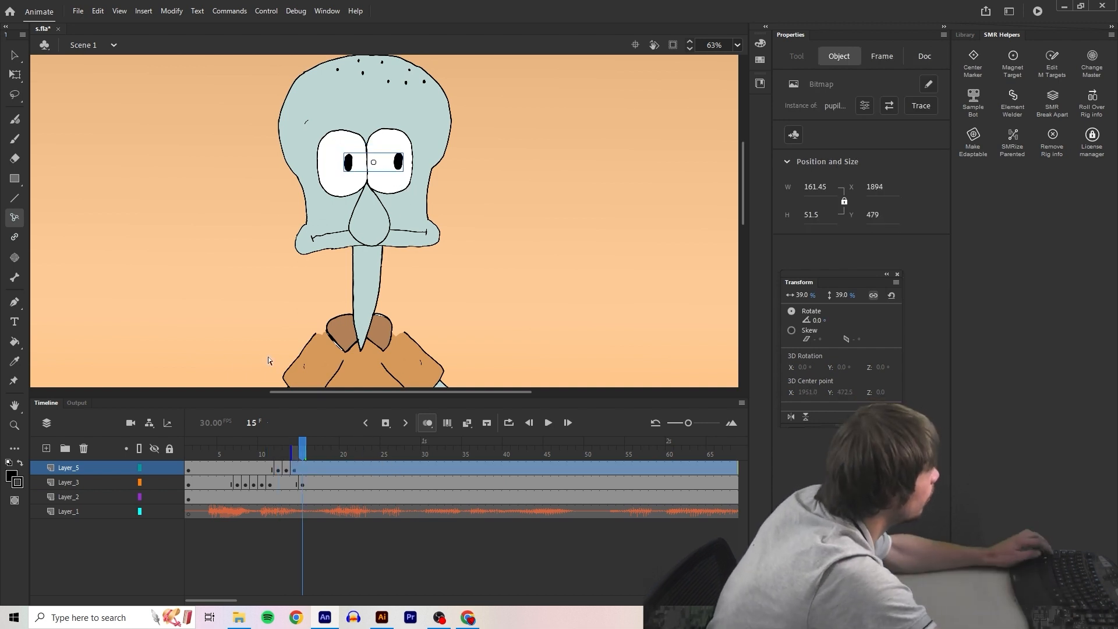
left_click(241, 356)
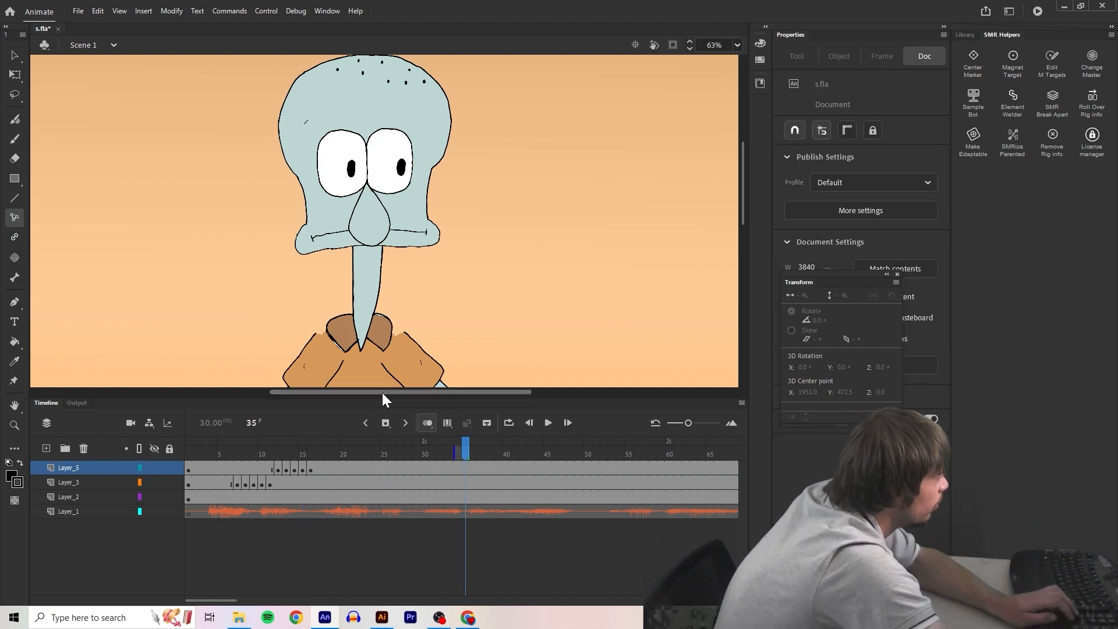
Insert a keyframe at frame 35 on Layer_5
left_click(385, 422)
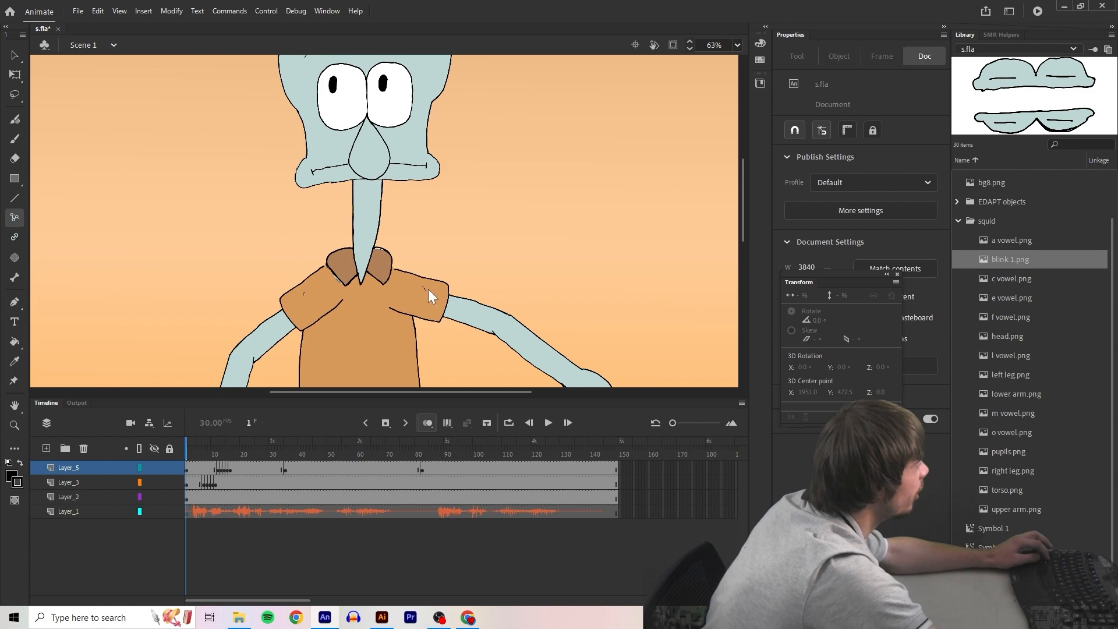
scroll(428, 289, "down", 1)
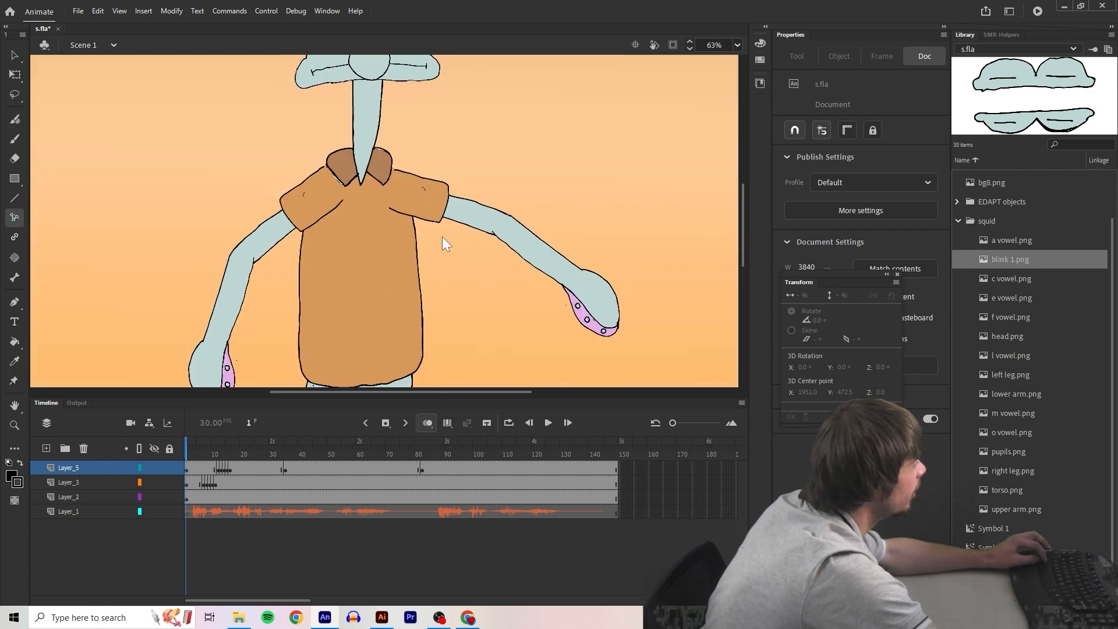
Add Layer_3 keyframes from frame 36 and repose the mirrored arm, swinging its lower arm outward
scroll(443, 236, "down", 1)
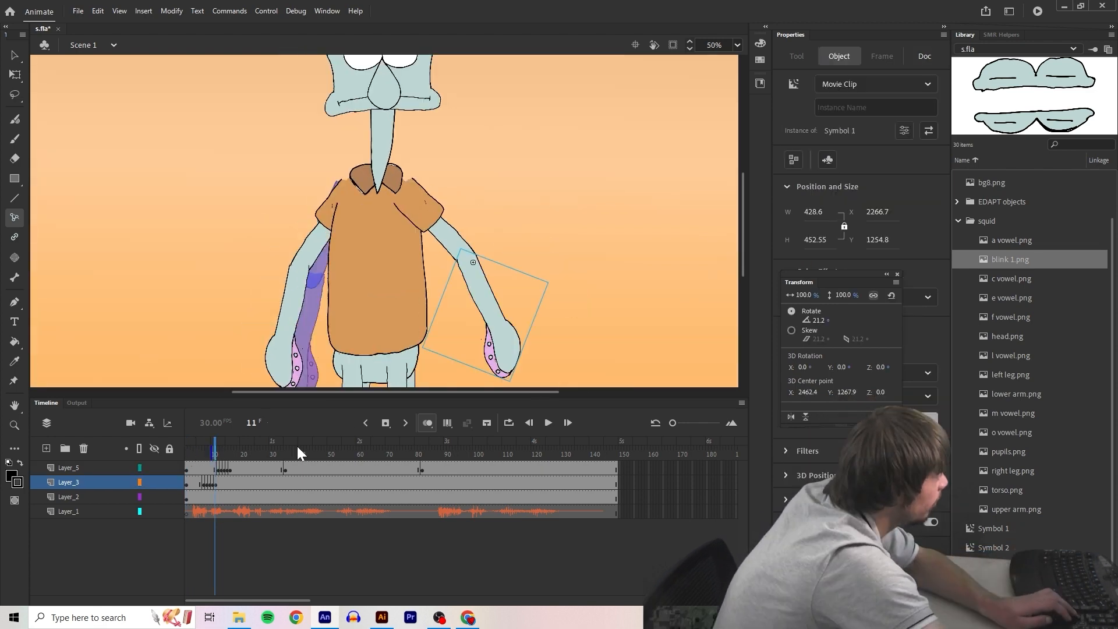
left_click(287, 447)
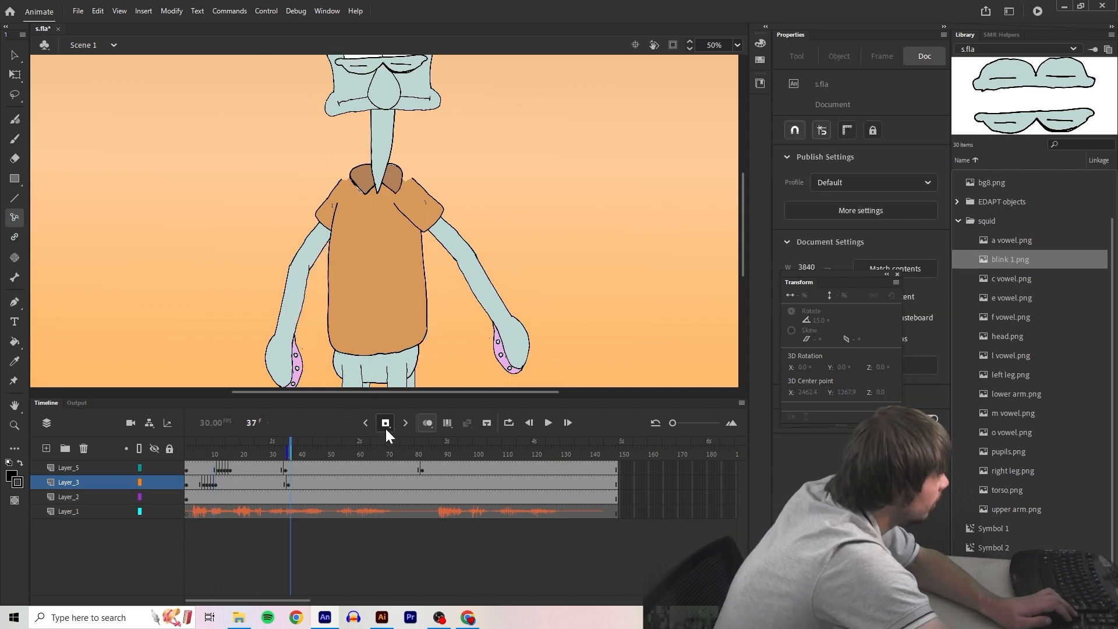
left_click(385, 424)
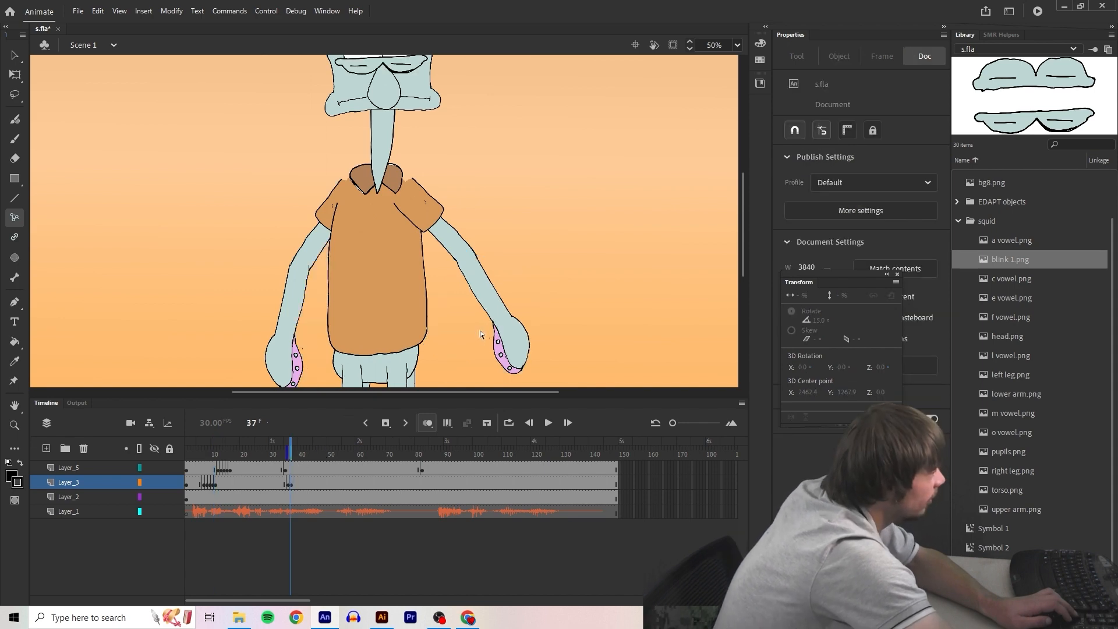
left_click(496, 333)
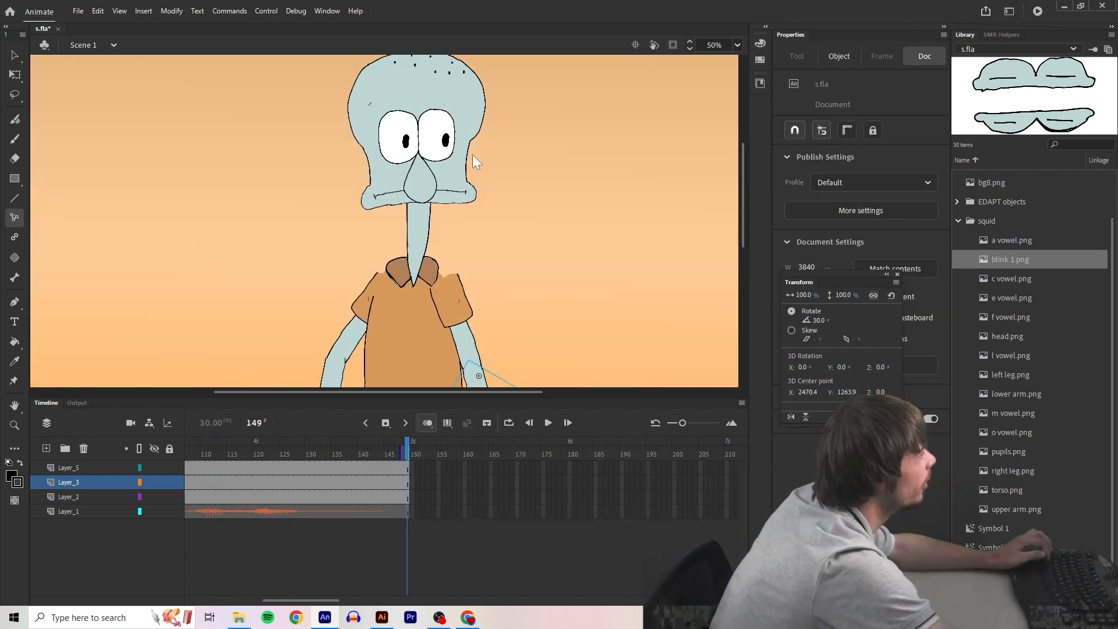
Replace the closed mouth on Layer_3 frame 4 with e vowel.png scaled to 33%, stacked behind the nose
scroll(513, 148, "up", 1)
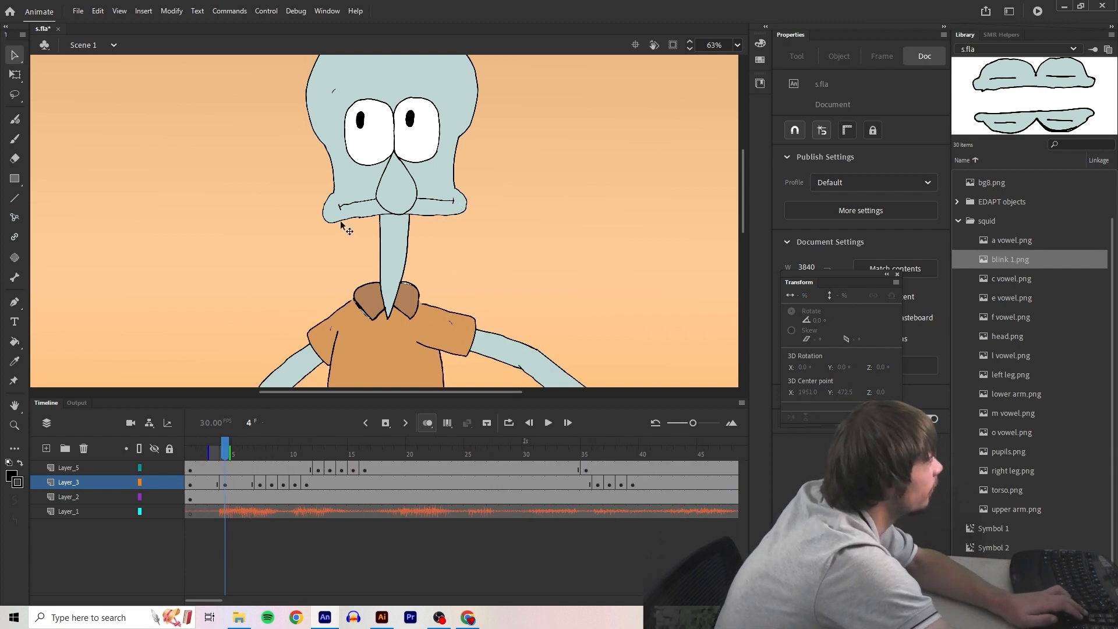
left_click(340, 223)
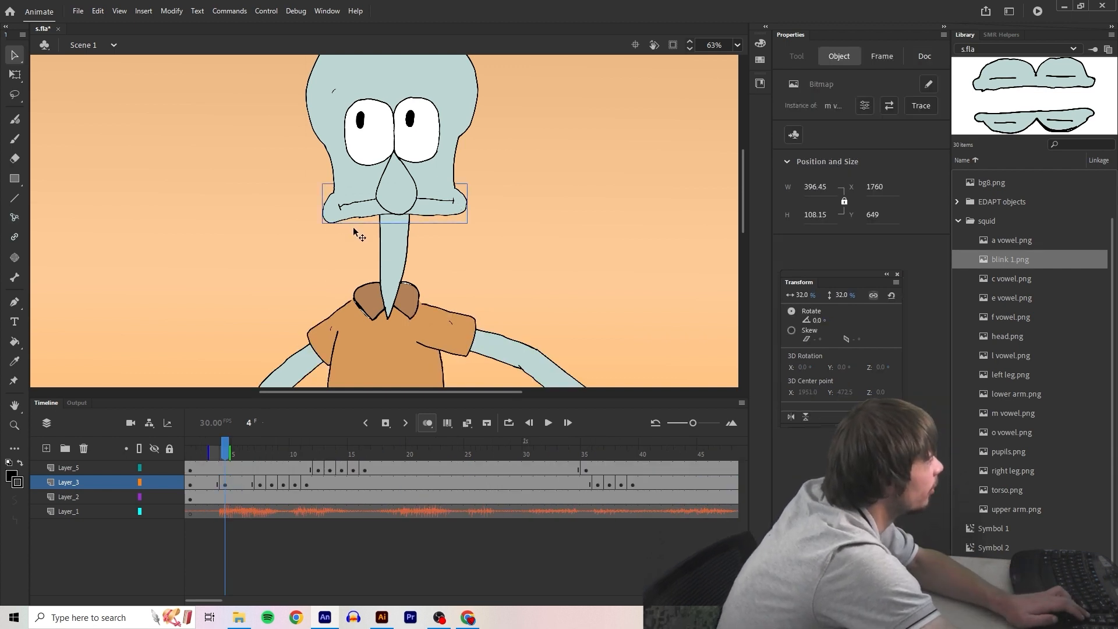
left_click(353, 227)
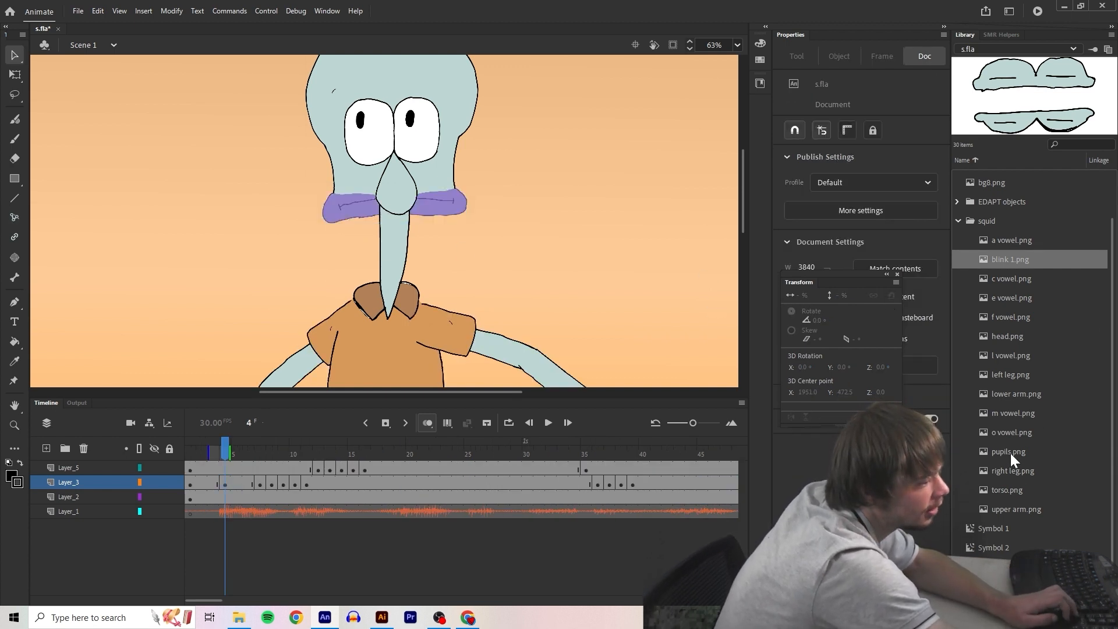
left_click_drag(1012, 298, 388, 208)
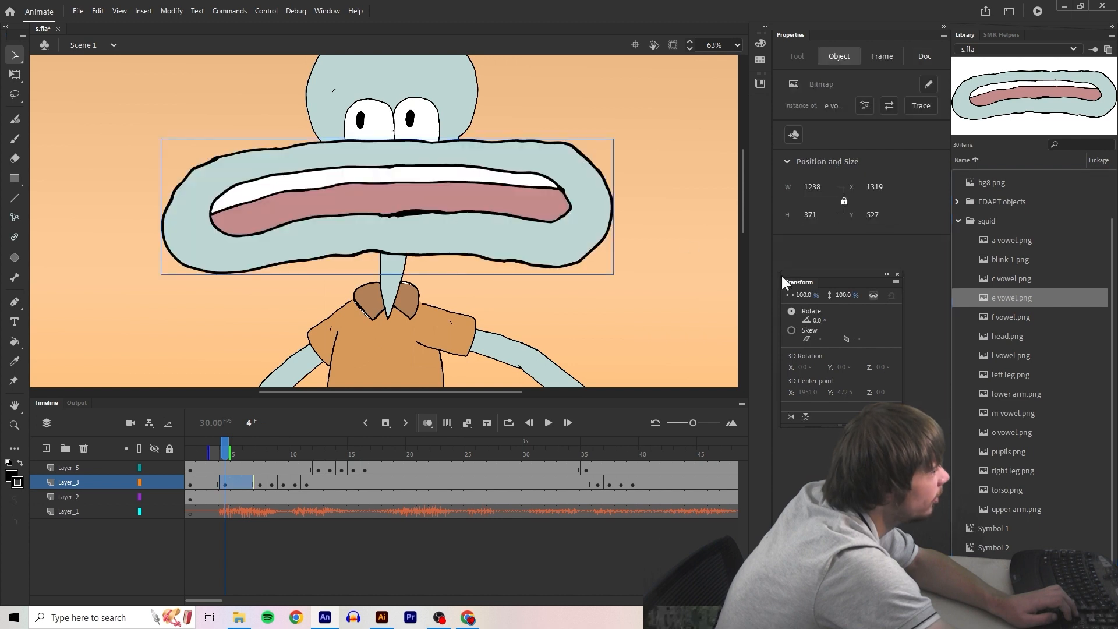
left_click_drag(844, 295, 820, 312)
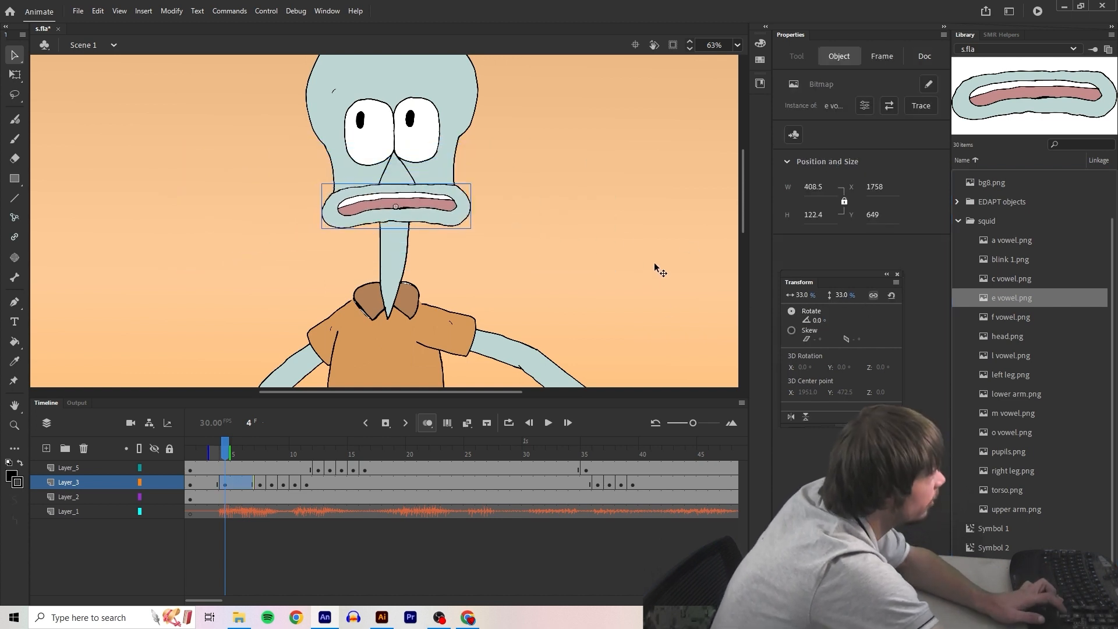
key("ctrl+Down")
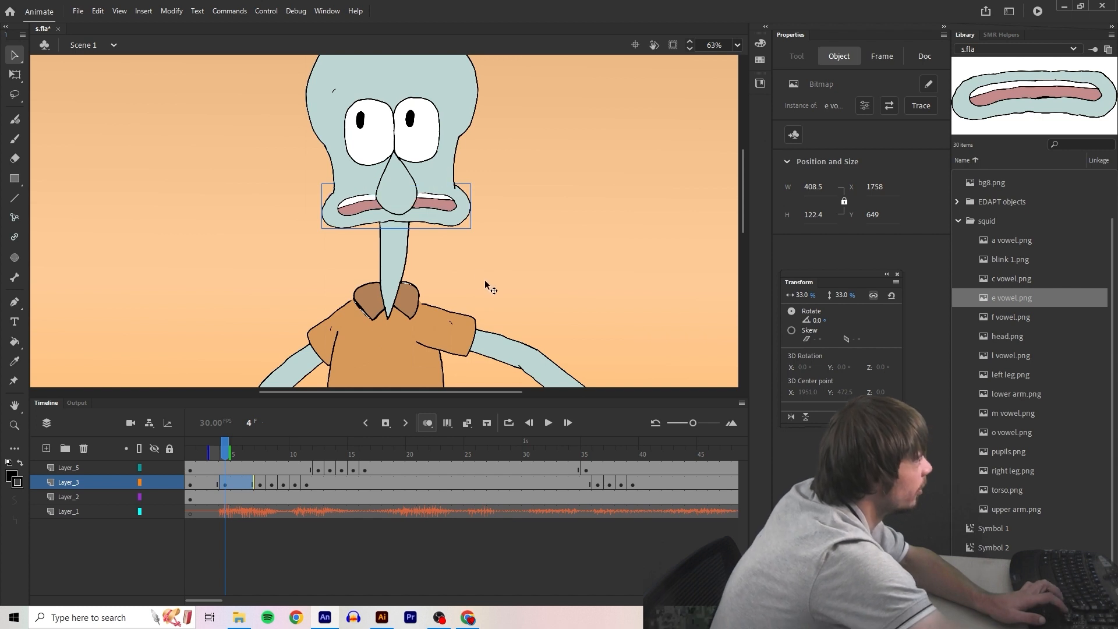
Add a Layer_3 keyframe at frame 5 and replace its mouth with a vowel.png at 31%, aligned to the face
left_click(234, 443)
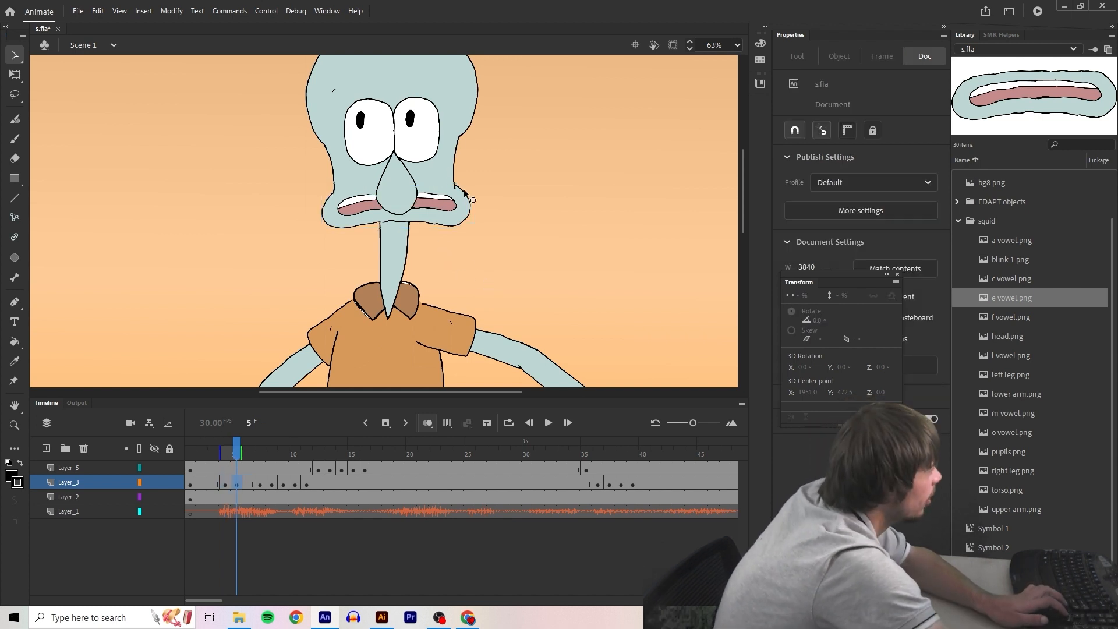
left_click(449, 218)
left_click(447, 223)
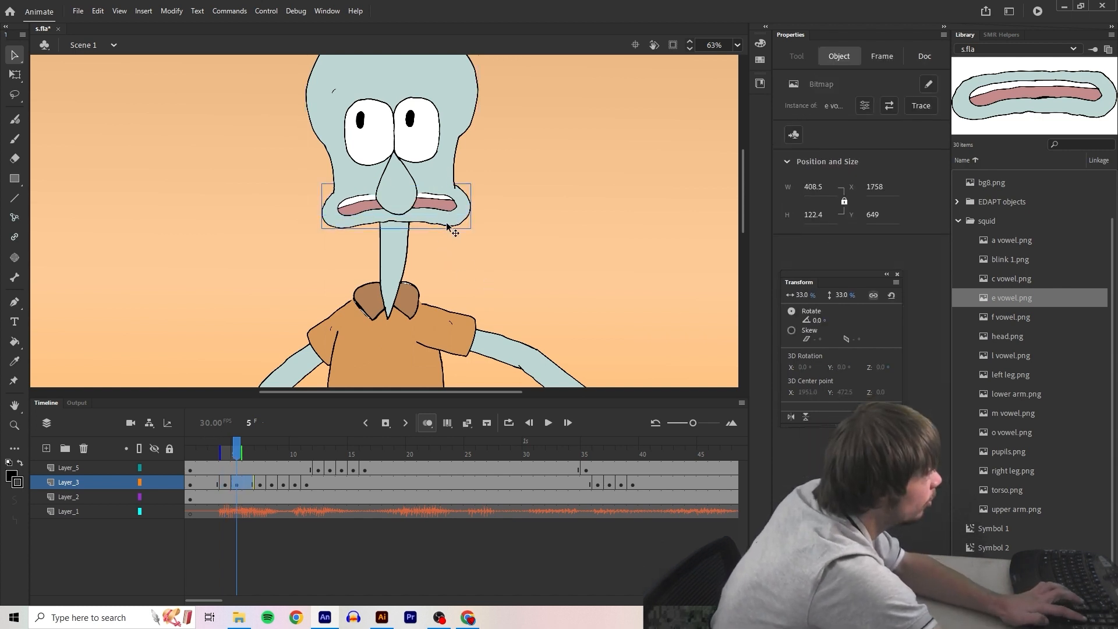
key("Delete")
left_click_drag(1023, 239, 402, 211)
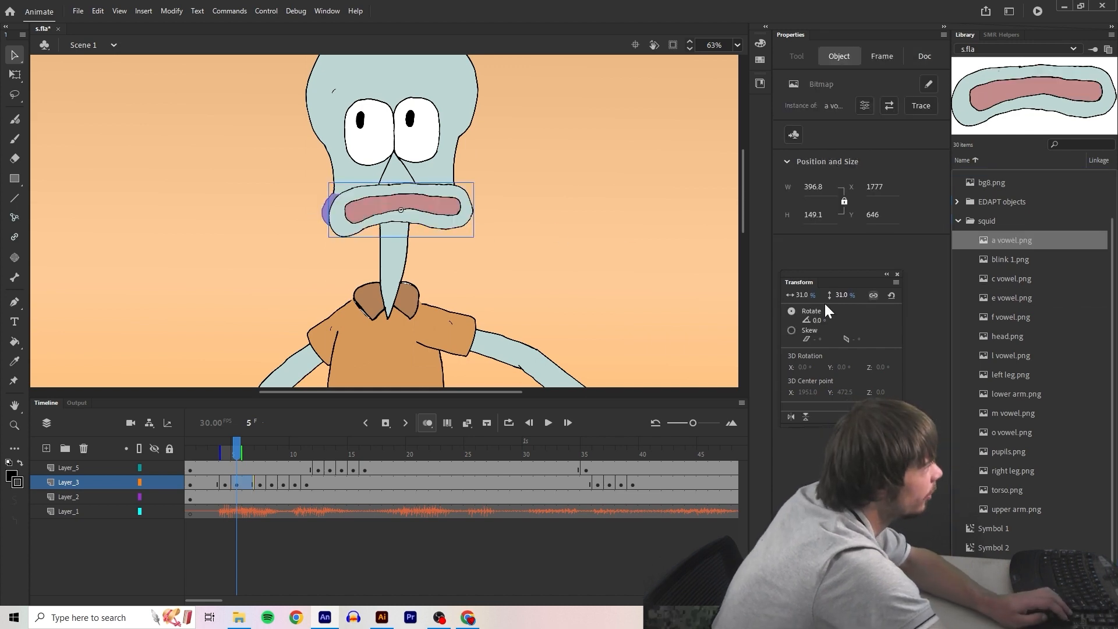
key("Left")
key("Left")
key("Left")
key("Left")
key("Left")
Place e vowel.png as the mouth on Layer_3 frame 19 and scale it to 32%
left_click_drag(1011, 278, 395, 209)
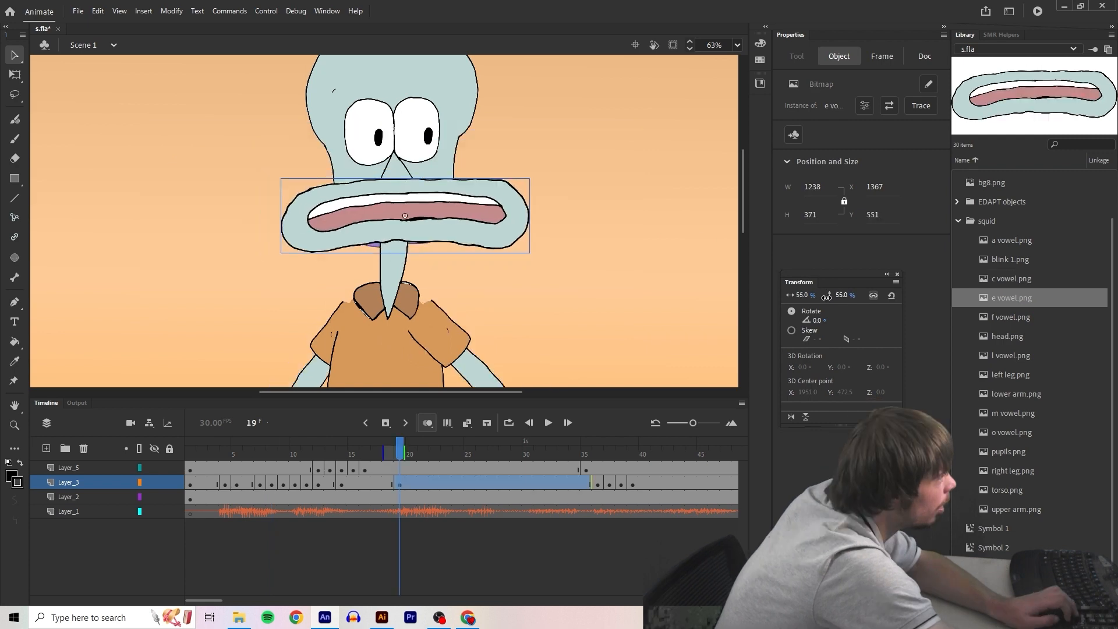
type("32")
key("Return")
key("Left")
key("Left")
key("Left")
key("Left")
key("Left")
key("Left")
key("Left")
key("Left")
key("Left")
key("Left")
key("Left")
key("Left")
key("Left")
key("Left")
key("Left")
key("Left")
key("Left")
key("Left")
key("Left")
key("Left")
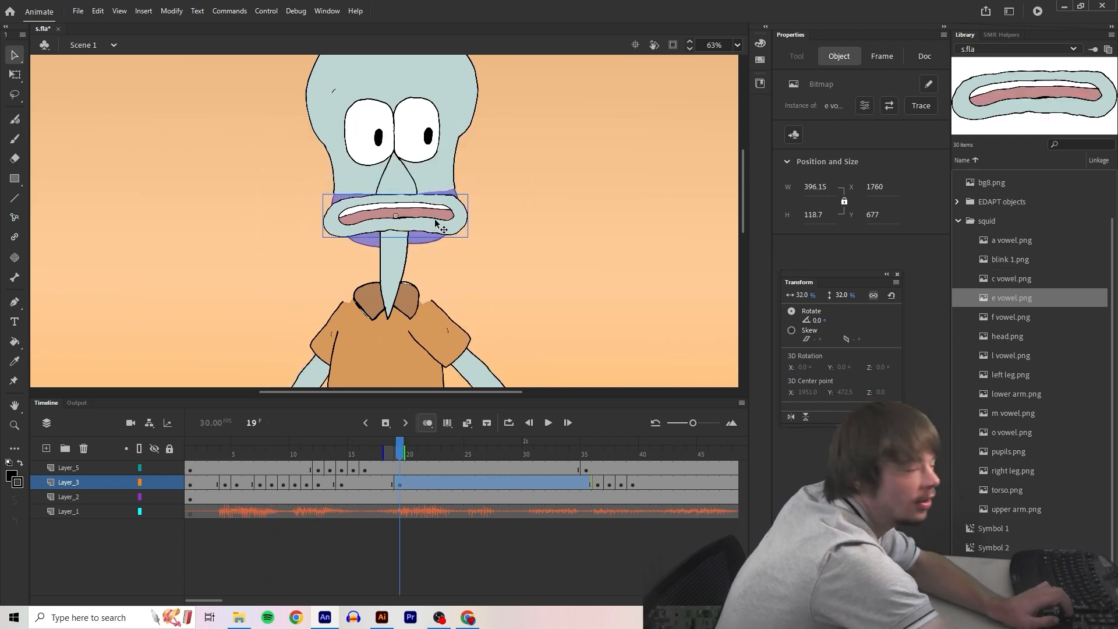
Move the frame 19 mouth up and fine-tune its height to fit the lower face
left_click_drag(431, 219, 430, 208)
key("Down")
key("Down")
key("Down")
key("Down")
key("Down")
key("Down")
key("Down")
key("Down")
key("Down")
key("Down")
key("Down")
key("Down")
key("Down")
right_click(430, 208)
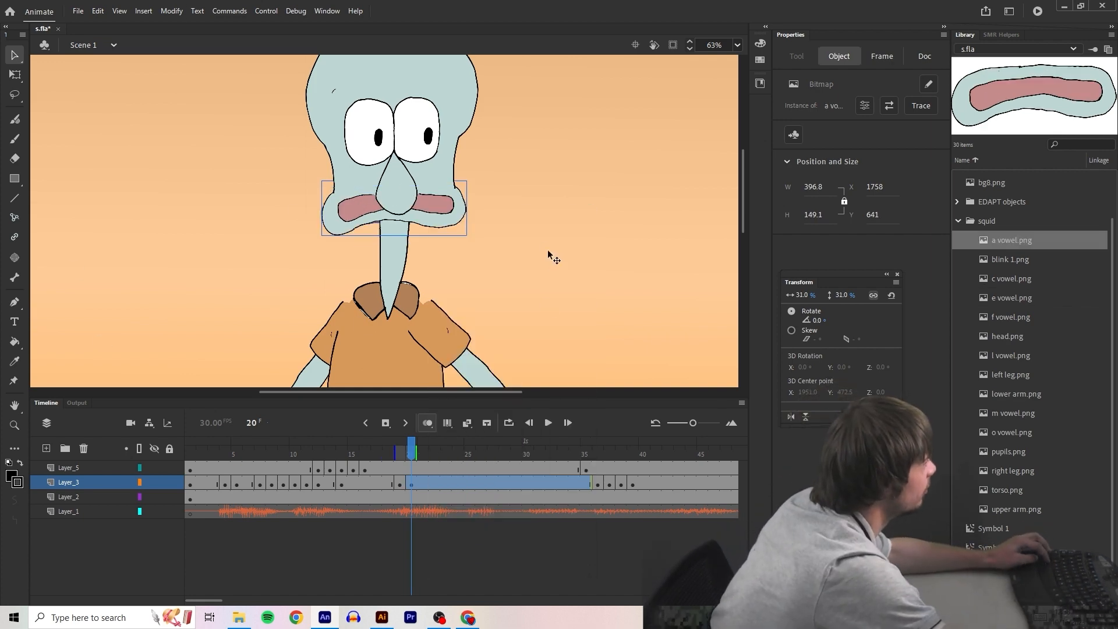
scroll(539, 242, "down", 2)
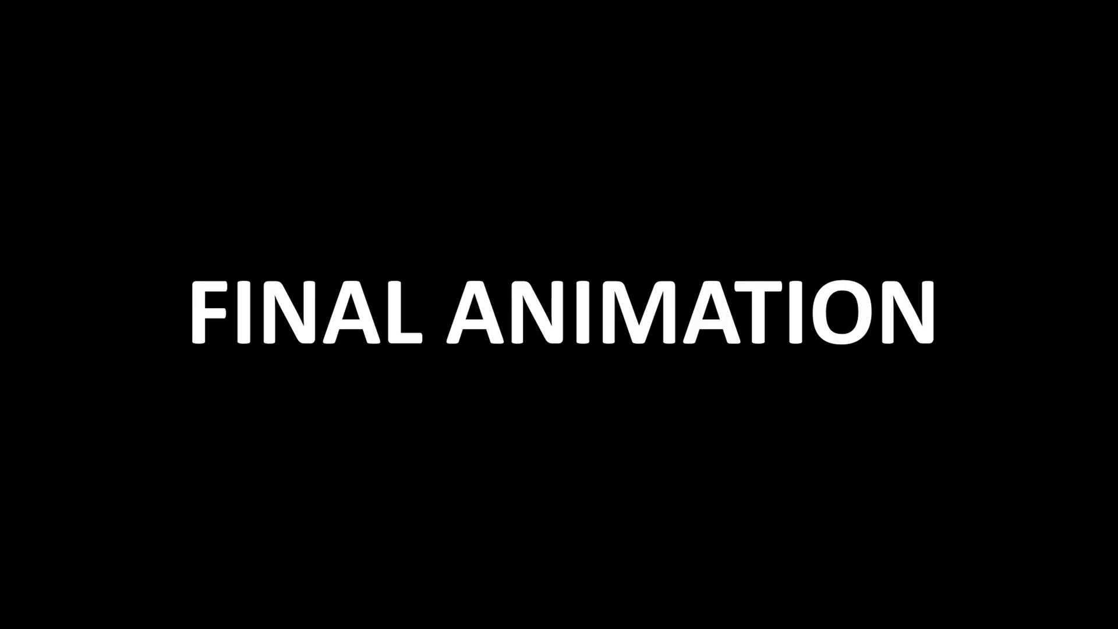